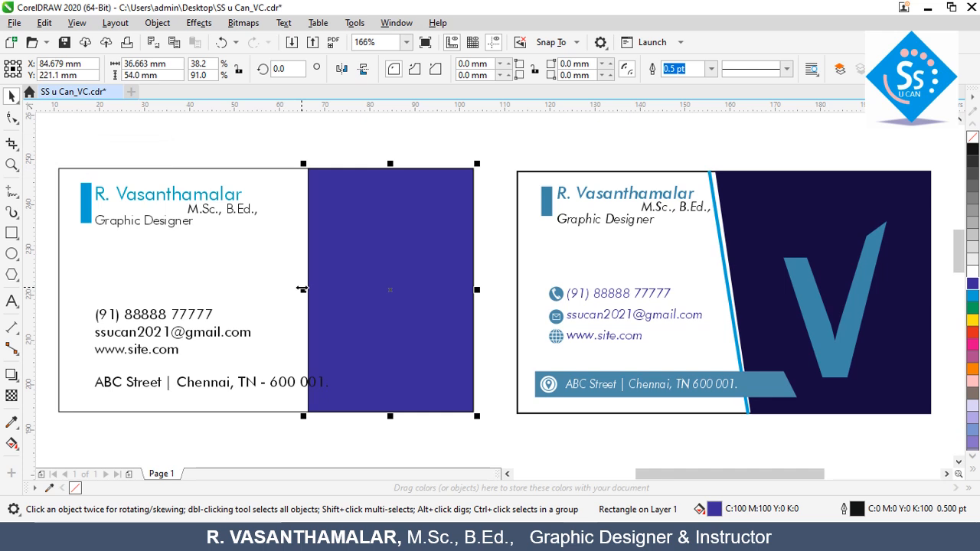
Step: Widen the purple rectangle leftward to about 42.6 mm and convert it to curves
left_click_drag(302, 289, 275, 289)
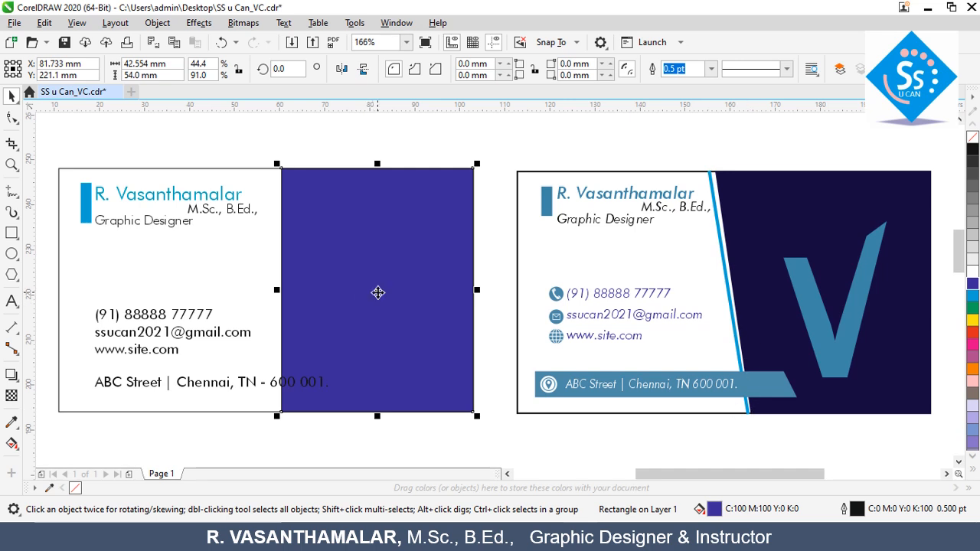
left_click(157, 22)
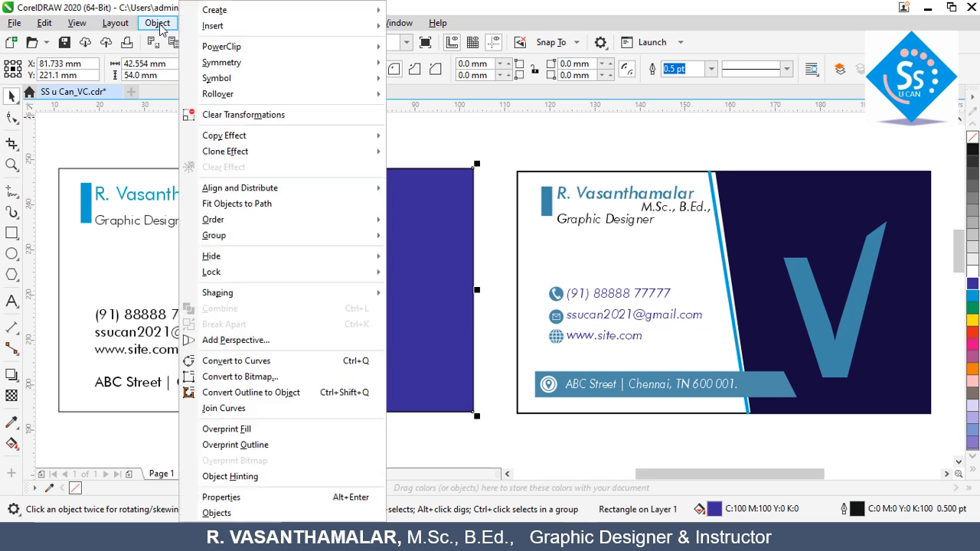
left_click(234, 364)
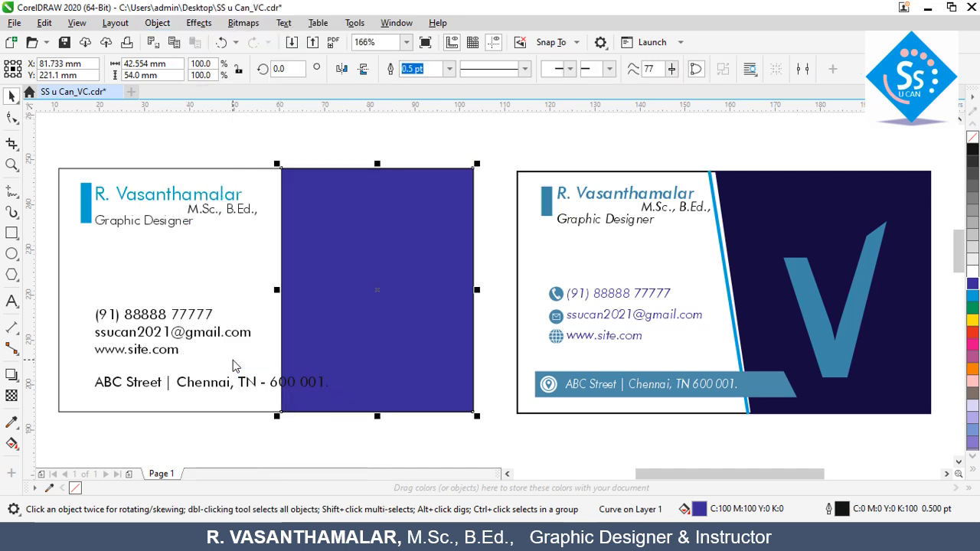
Step: Slant the purple panel's left edge by shifting its lower-left node 6 mm right, and widen the panel leftward to about 44.8 mm
left_click(12, 119)
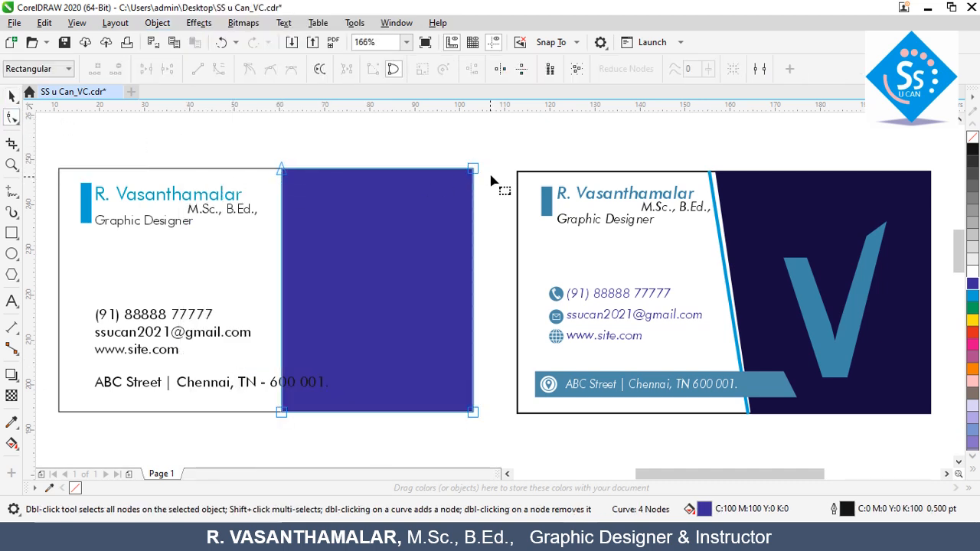
left_click(282, 413)
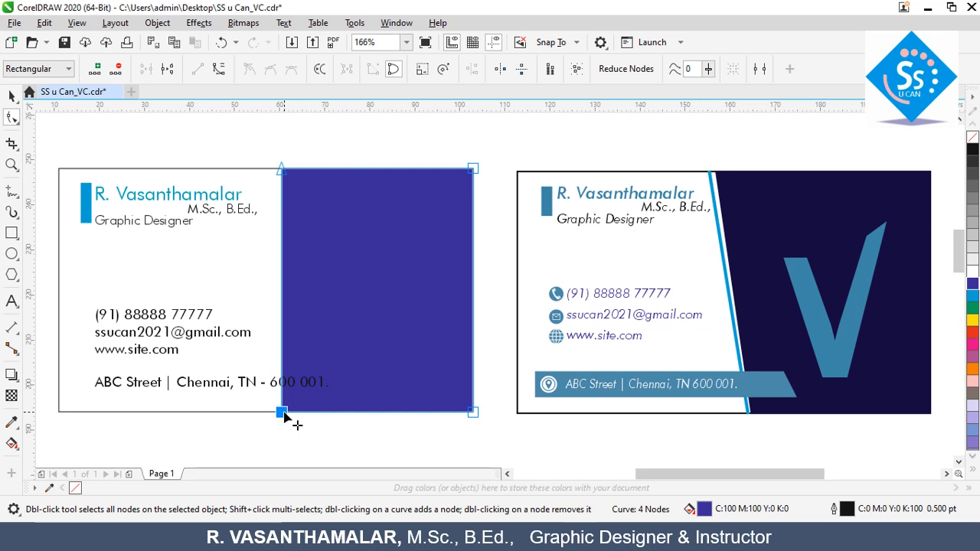
key("Right")
key("Right")
key("Right")
key("Right")
key("Right")
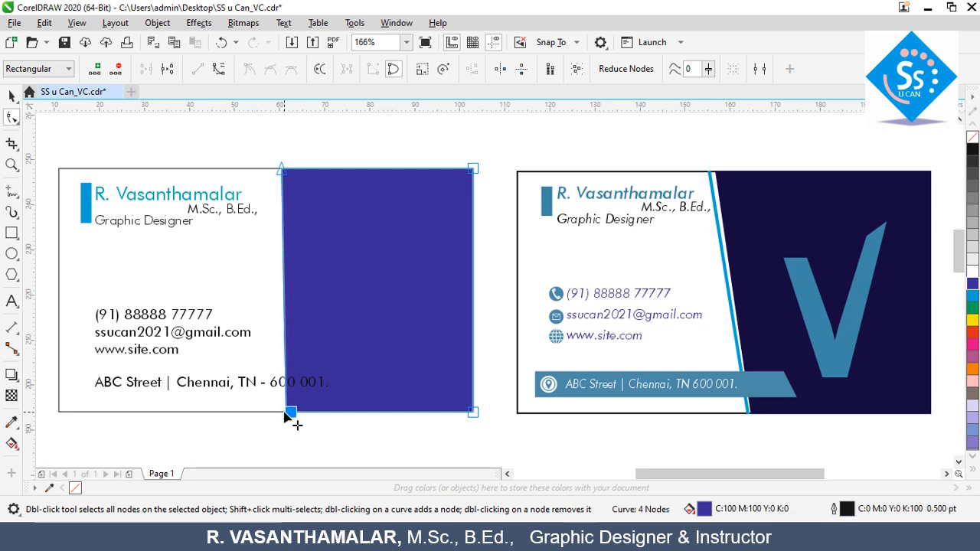
key("Right")
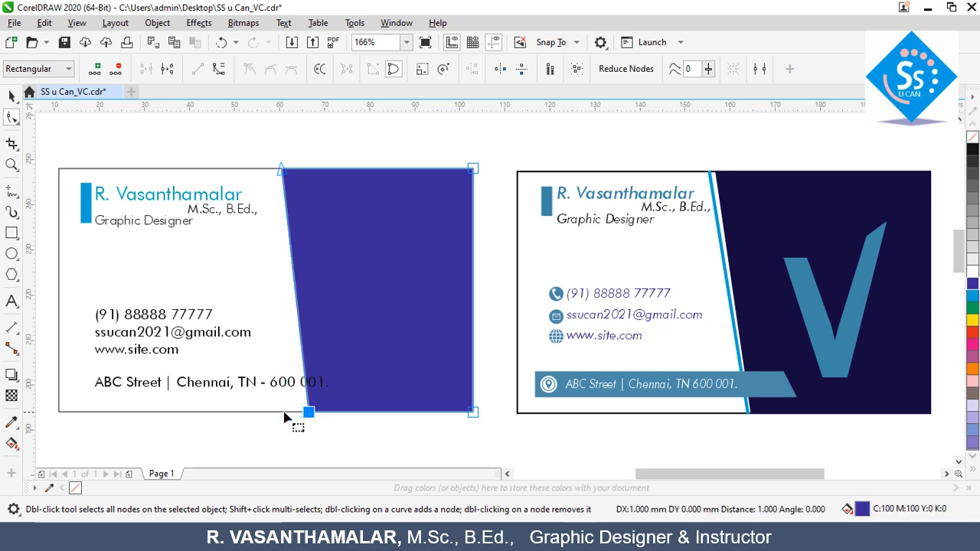
left_click(10, 98)
left_click_drag(280, 289, 269, 291)
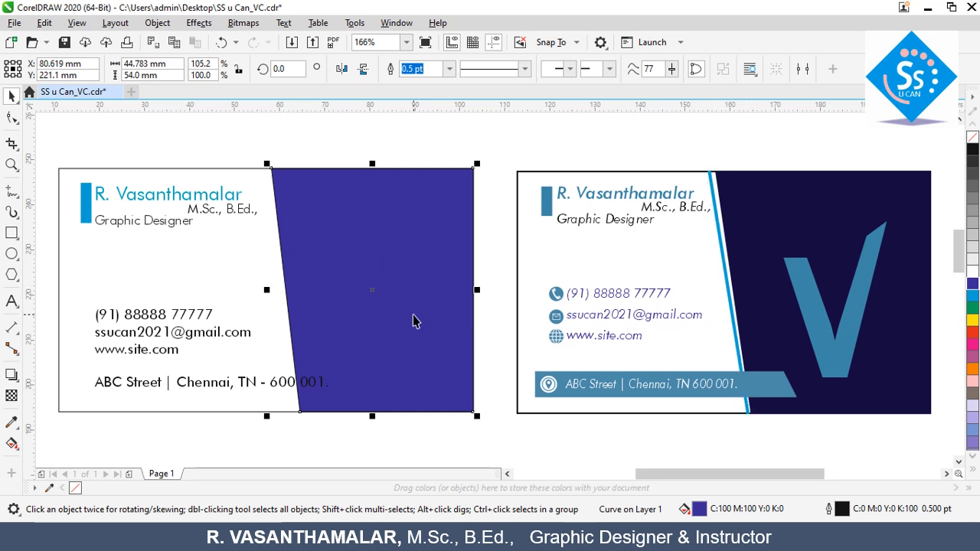
Step: Duplicate the purple panel in place as a strip about 0.8 mm wide at its left edge, filled cyan without an outline
left_click(45, 22)
left_click(63, 109)
left_click(44, 22)
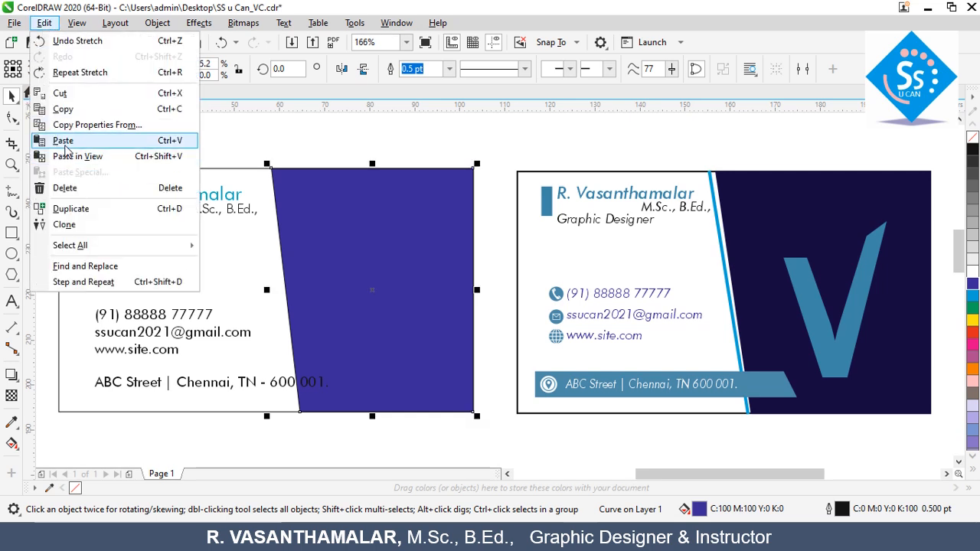
left_click(61, 140)
left_click_drag(477, 290, 280, 295)
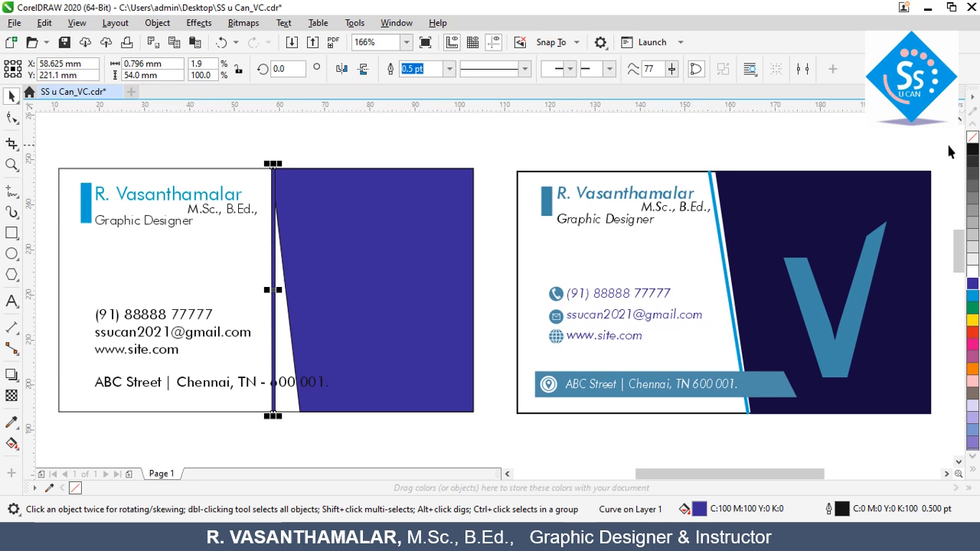
right_click(973, 139)
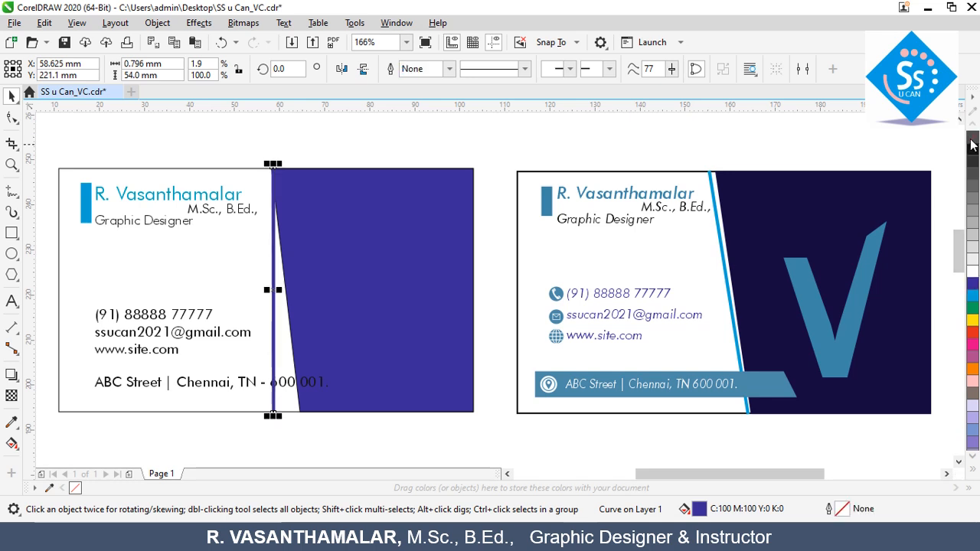
left_click(973, 298)
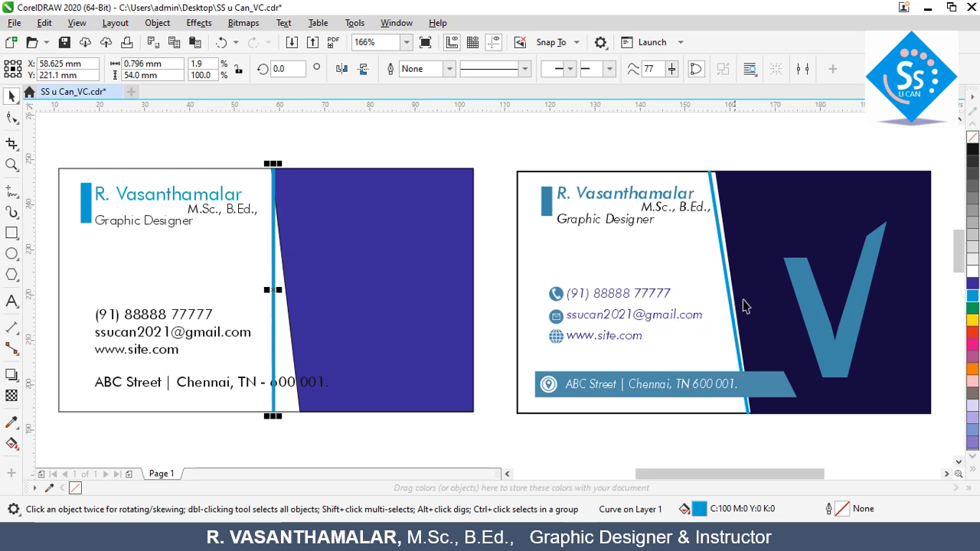
Step: Skew the cyan strip and fit it just left of the purple panel, parallel to its slanted edge
left_click(274, 290)
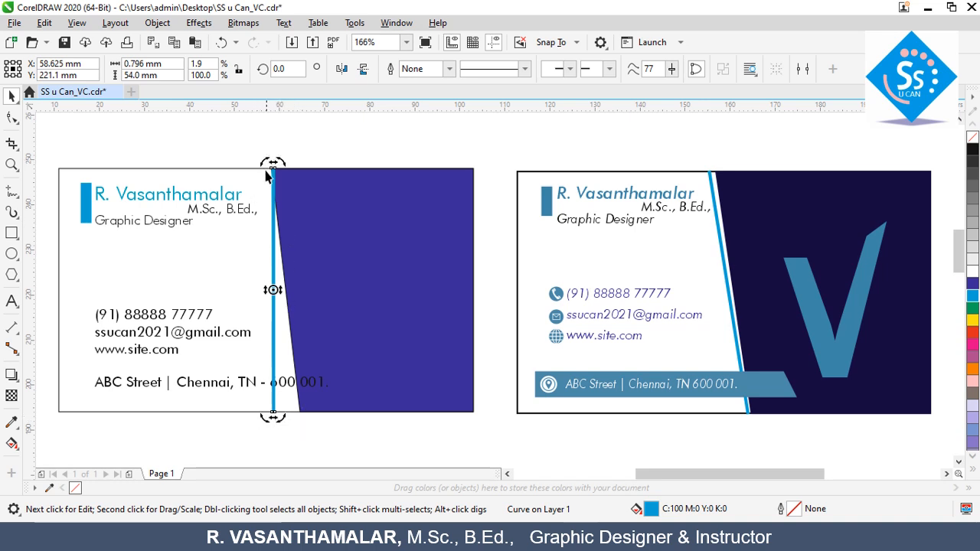
left_click_drag(273, 162, 274, 161)
left_click_drag(272, 161, 254, 163)
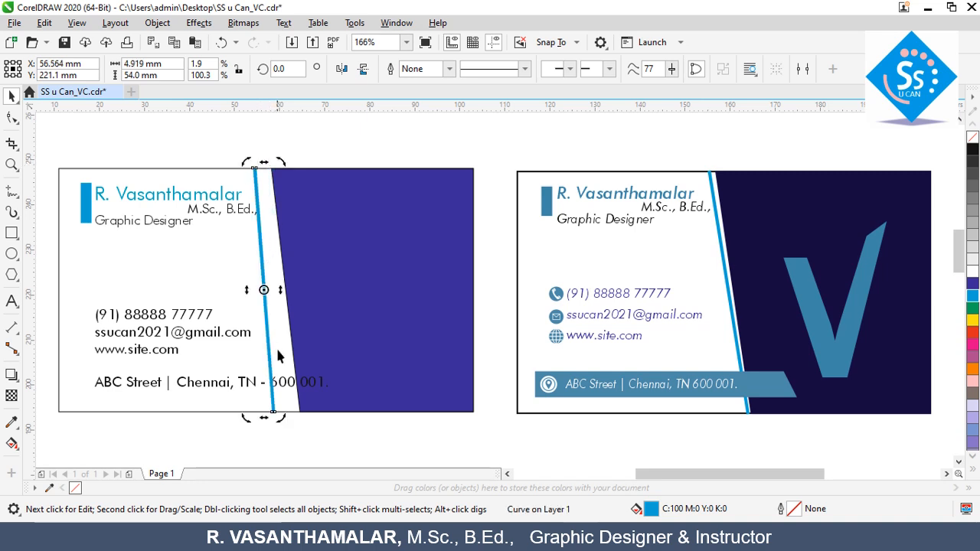
left_click_drag(264, 414, 285, 414)
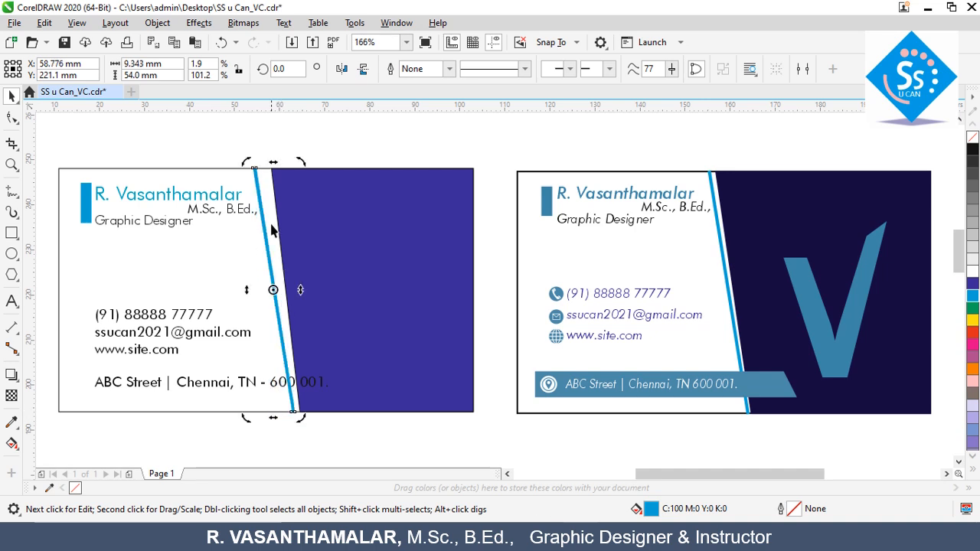
left_click_drag(280, 163, 279, 161)
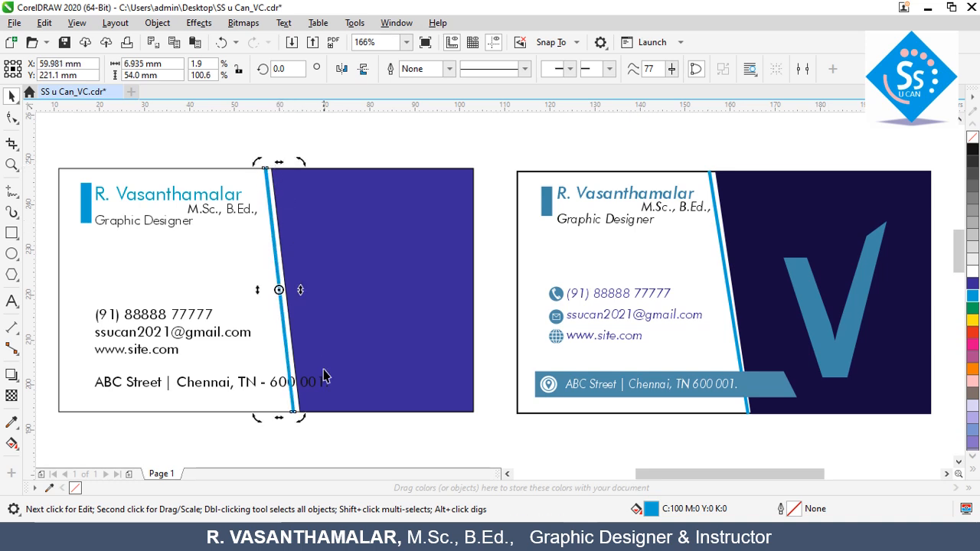
left_click_drag(279, 418, 281, 418)
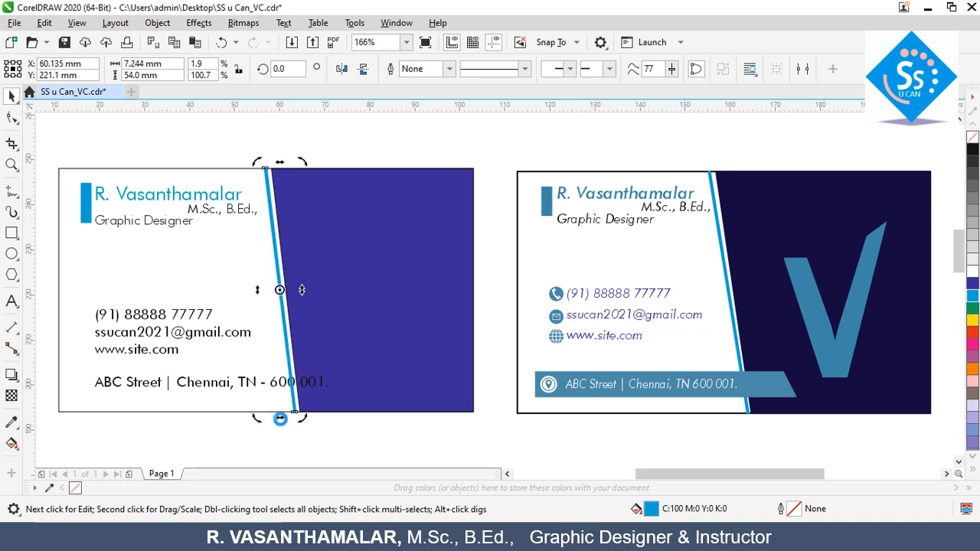
Step: Remove the outline from the purple panel
left_click(347, 206)
left_click(275, 182)
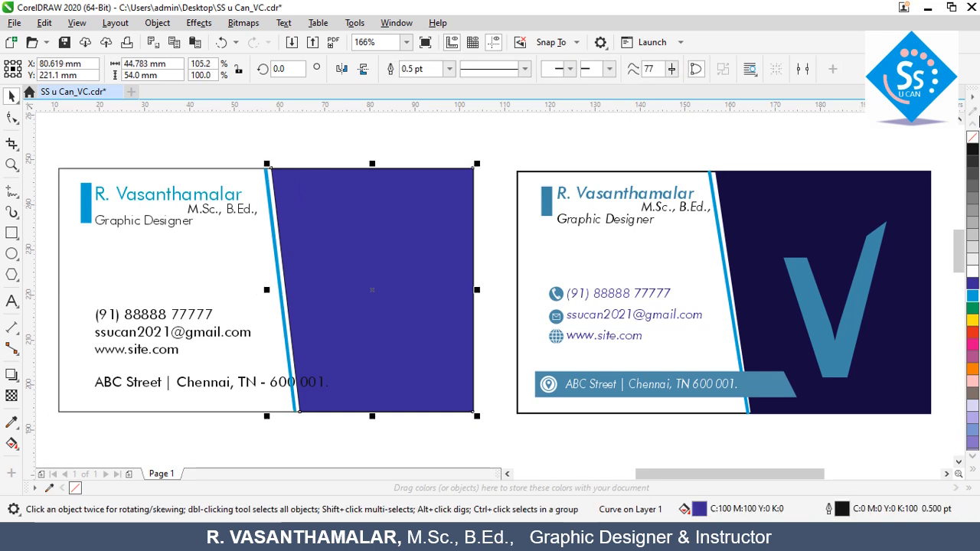
right_click(973, 138)
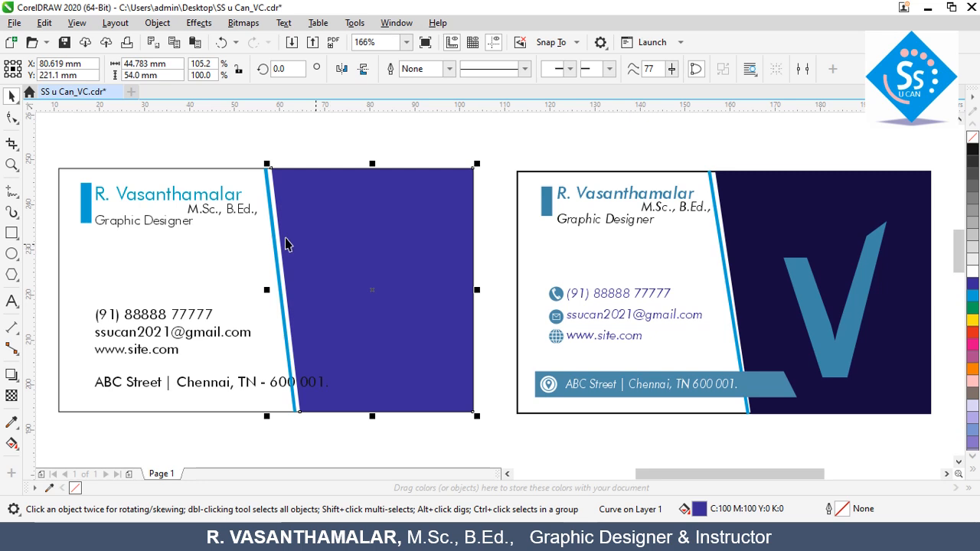
Step: Draw a rectangle about 65 × 6 mm over the address line, filled cyan without an outline
left_click(12, 233)
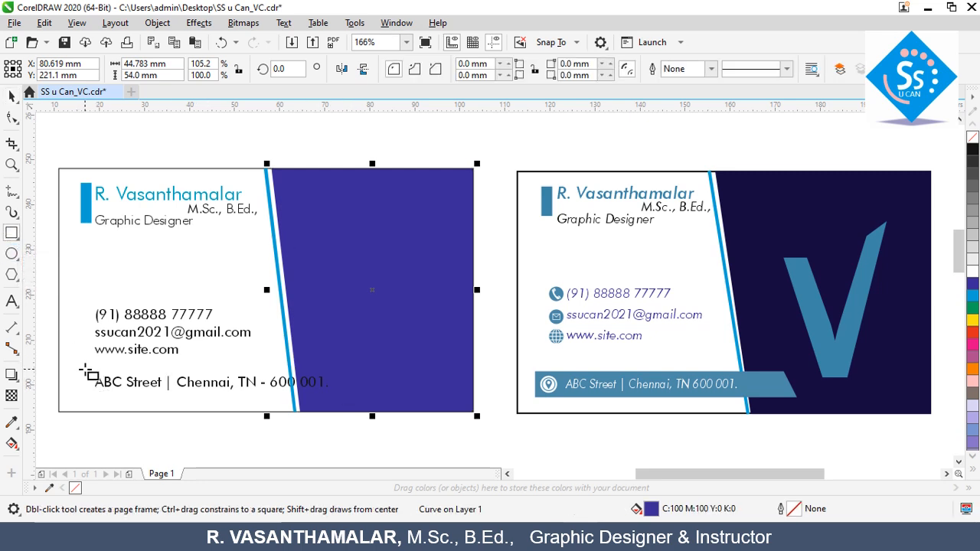
left_click_drag(85, 371, 382, 399)
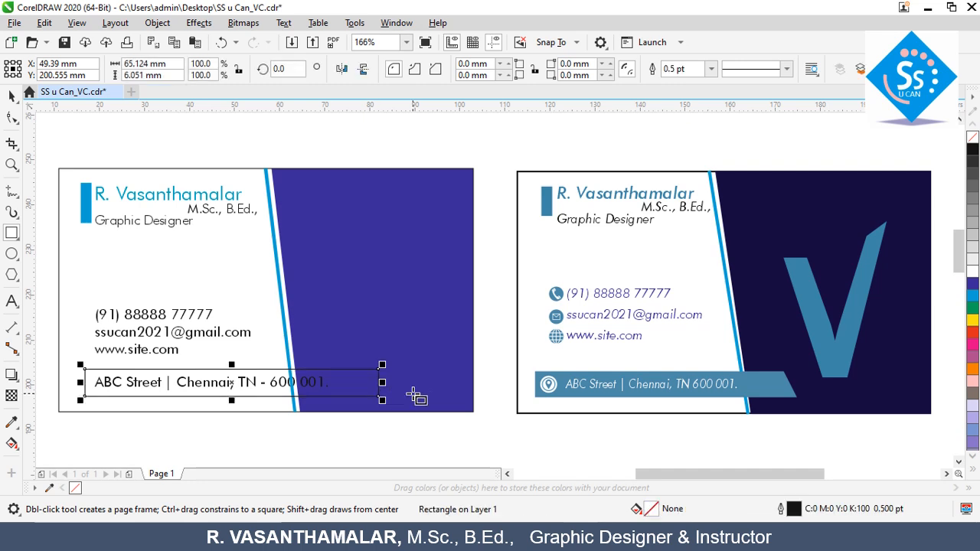
left_click(972, 296)
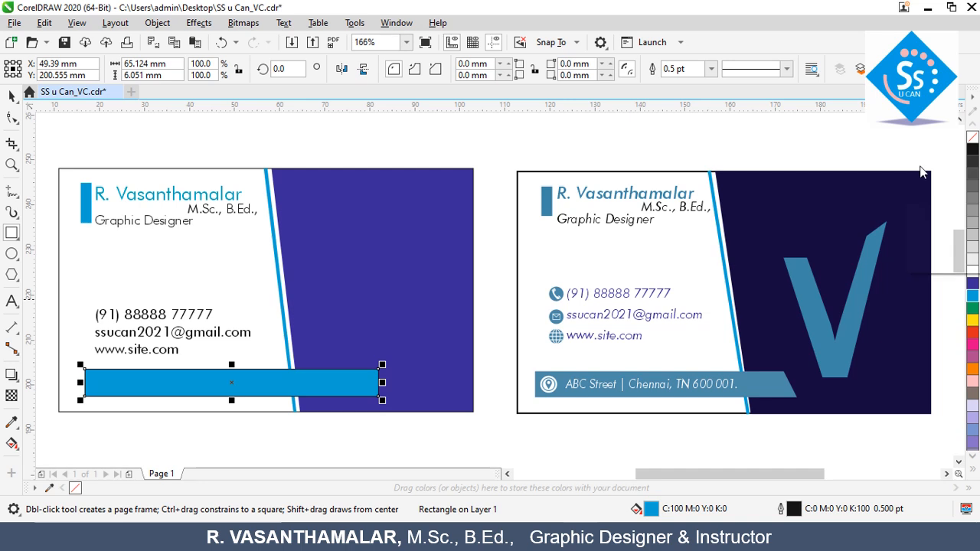
right_click(973, 139)
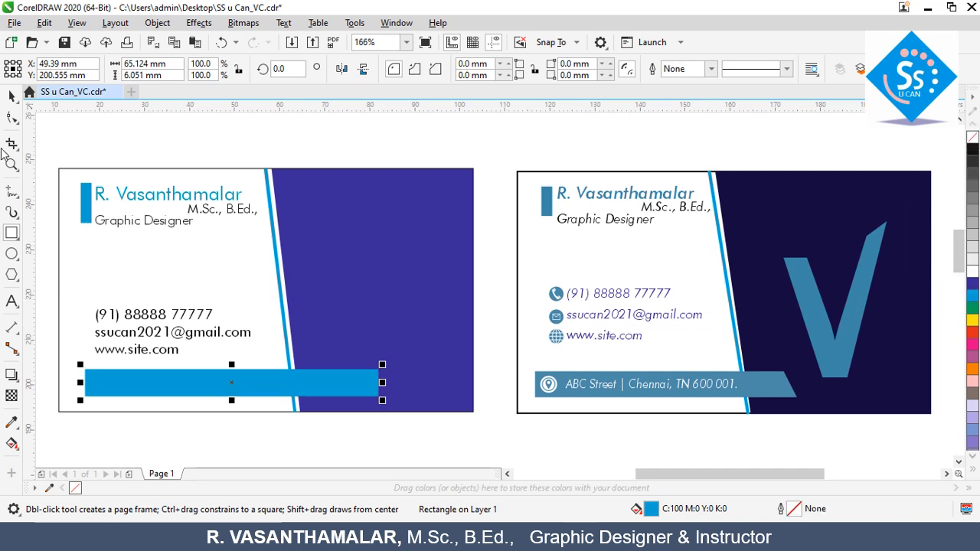
Step: Send the cyan address bar to the back of the page
left_click(11, 97)
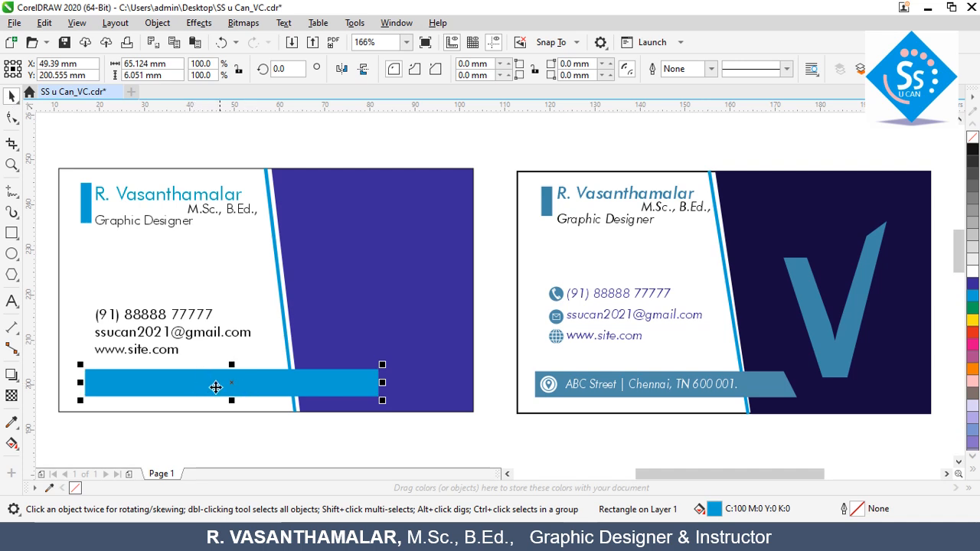
left_click(161, 27)
mouse_move(223, 224)
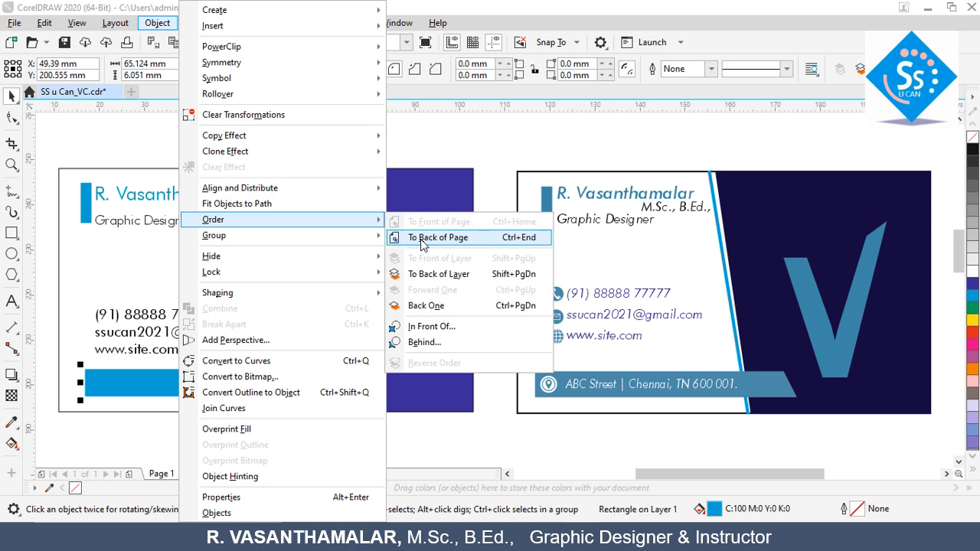
left_click(422, 238)
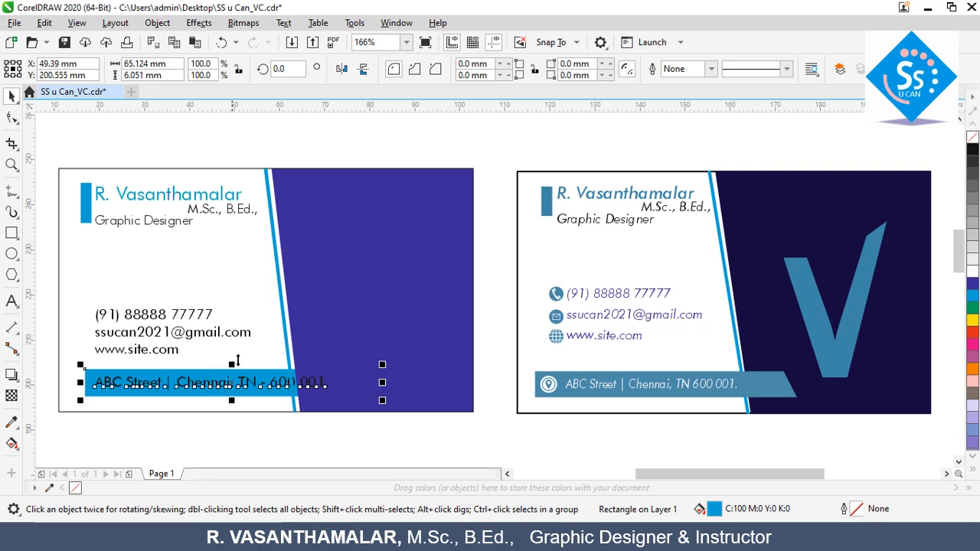
Step: Bring the cyan bar together with the address text to the front of the page
left_click(244, 375, "shift")
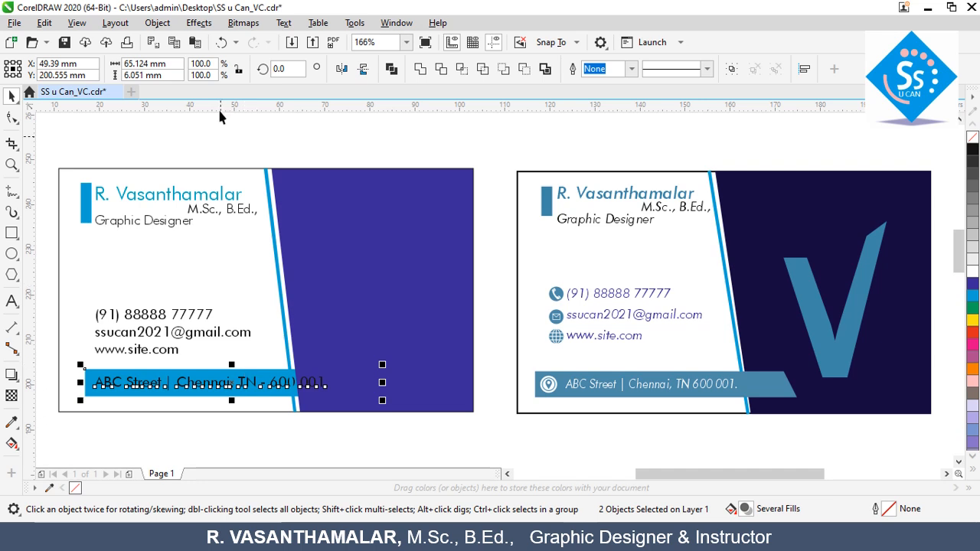
left_click(157, 23)
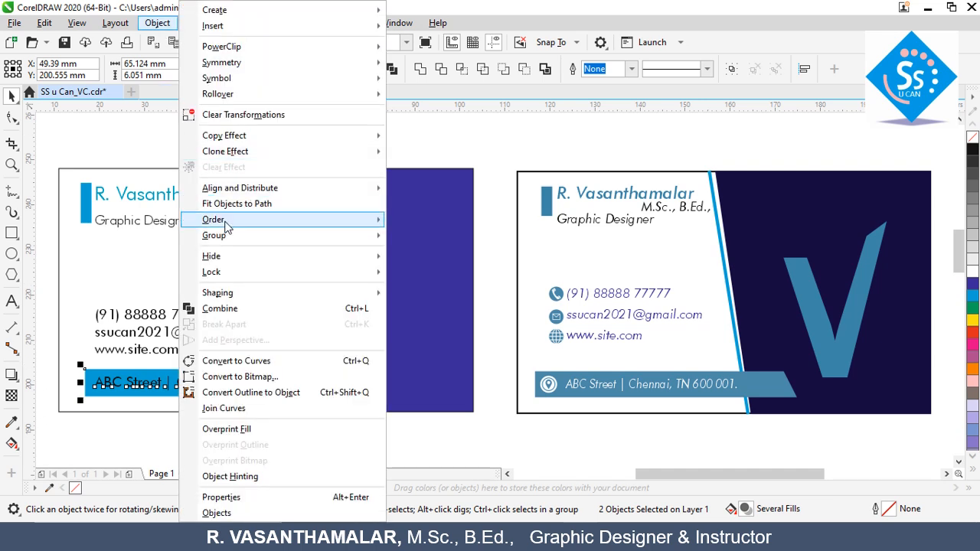
mouse_move(371, 219)
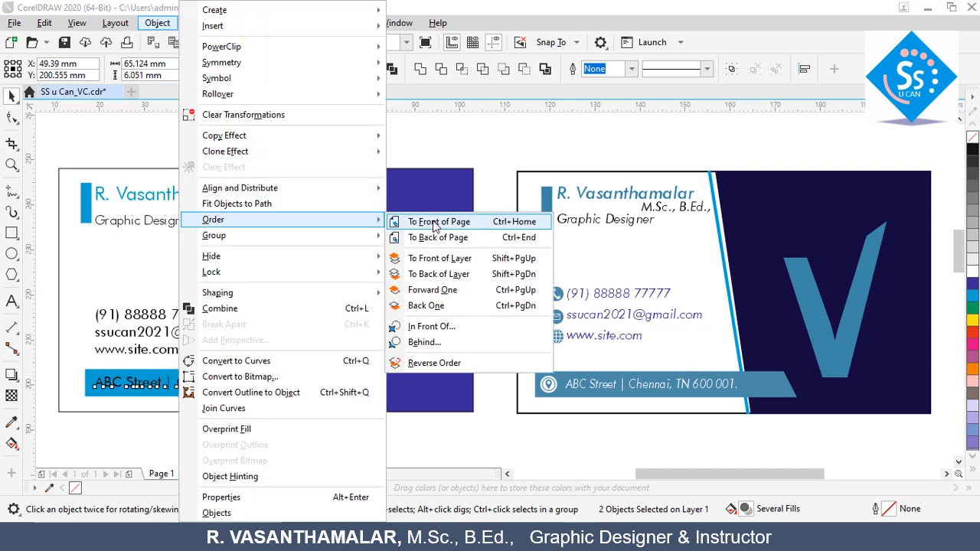
left_click(434, 223)
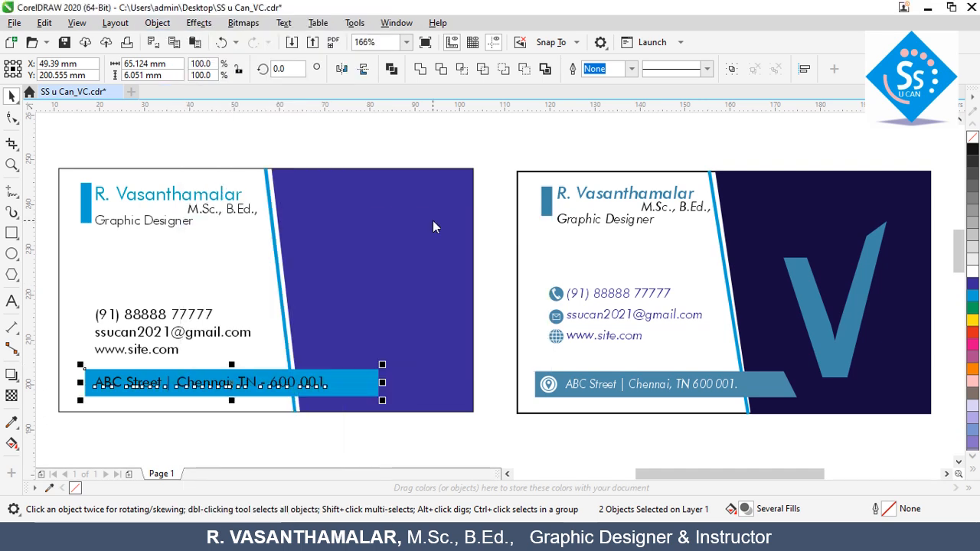
Step: Convert the cyan address bar to curves and shift its upper-right node about 4 mm left to slant the end
left_click(358, 390)
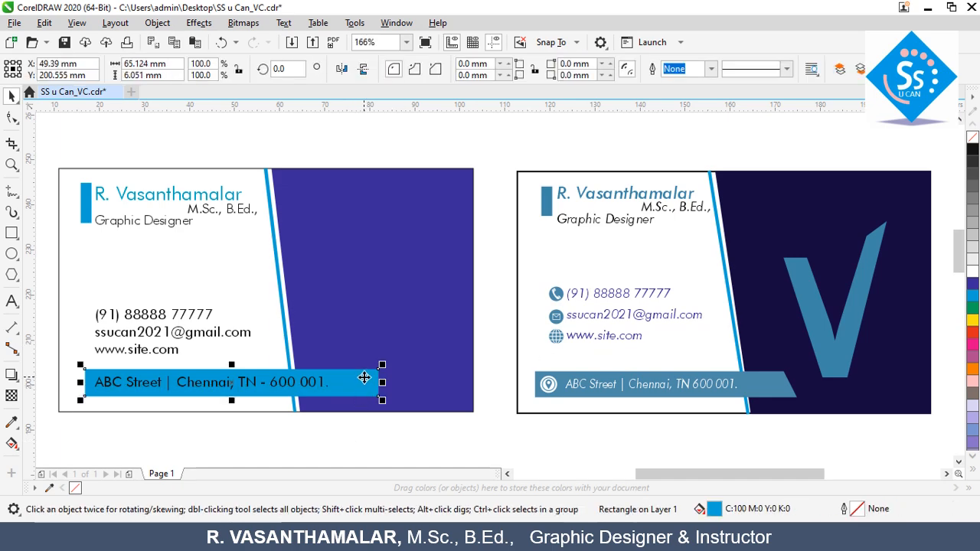
left_click(157, 23)
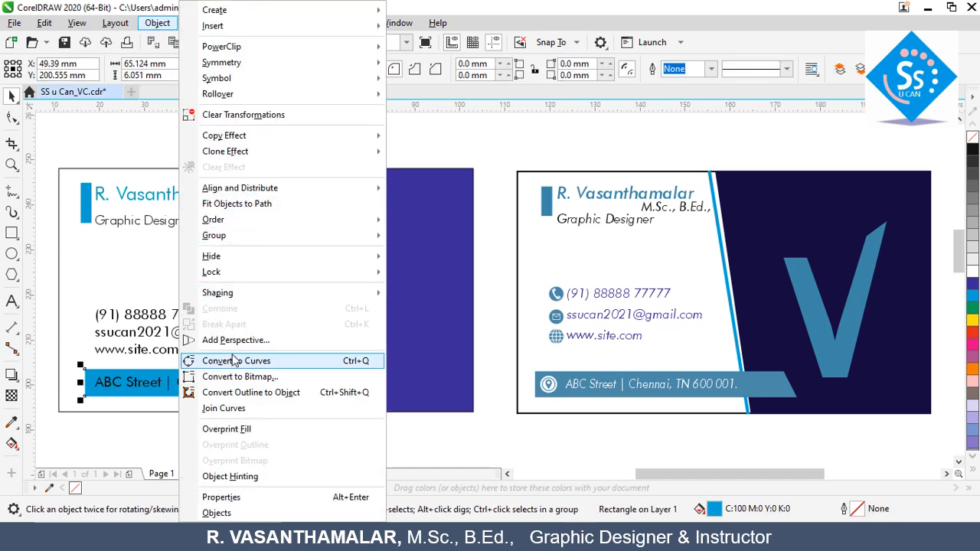
left_click(235, 362)
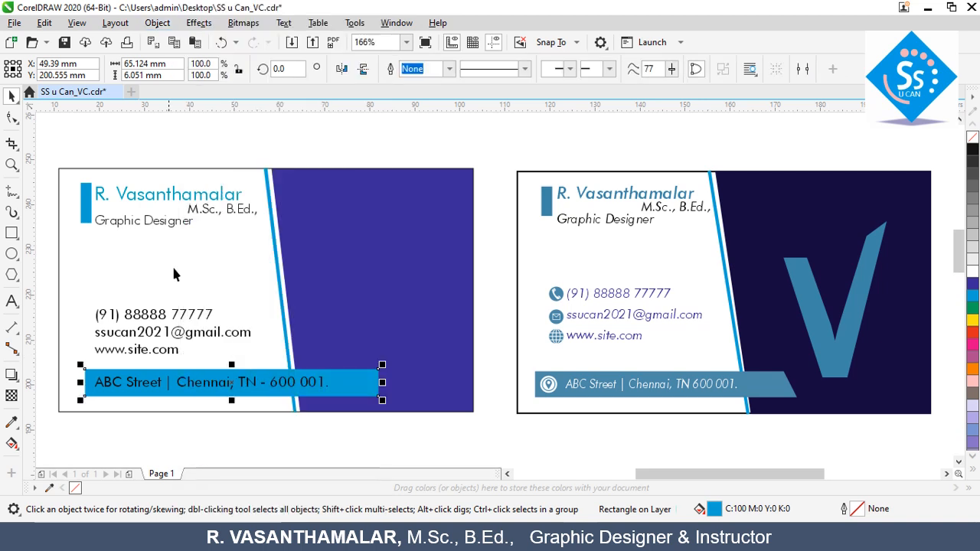
left_click(13, 118)
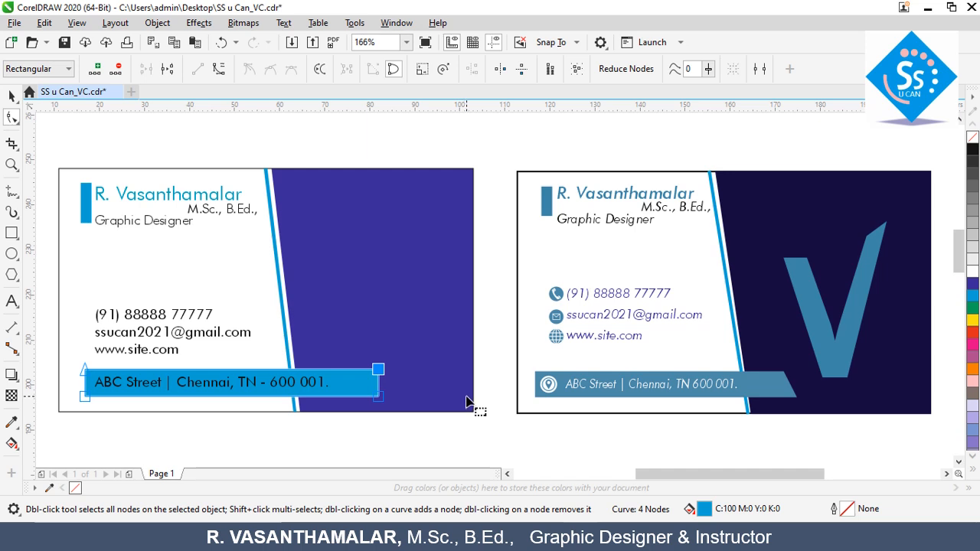
key("Left")
key("Left")
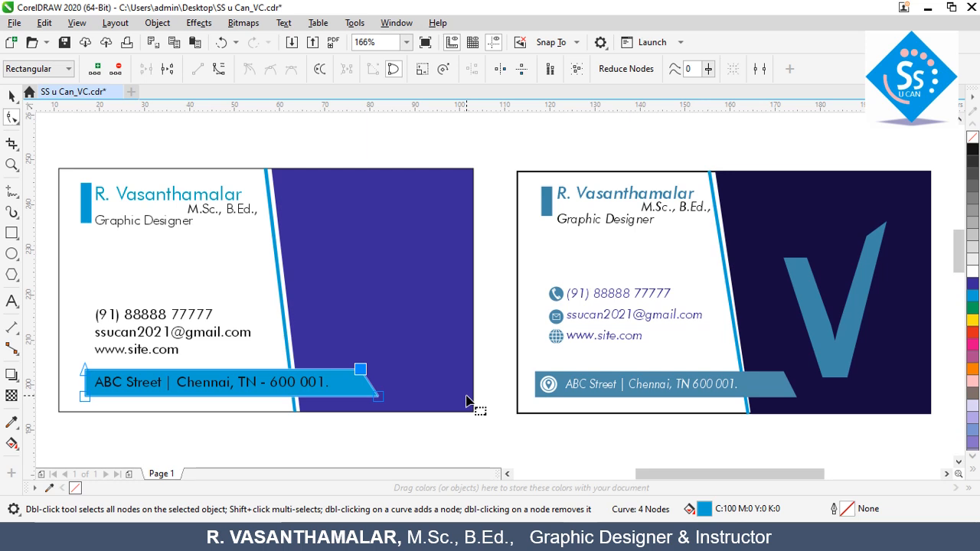
Step: Nudge the address bar's upper-right node 1 mm further left and lower the whole bar about 1 mm
key("Left")
left_click(11, 96)
left_click_drag(232, 365, 233, 369)
Step: Lower the address text to centre it in the cyan bar and compress its width to about 42 mm
left_click(218, 387)
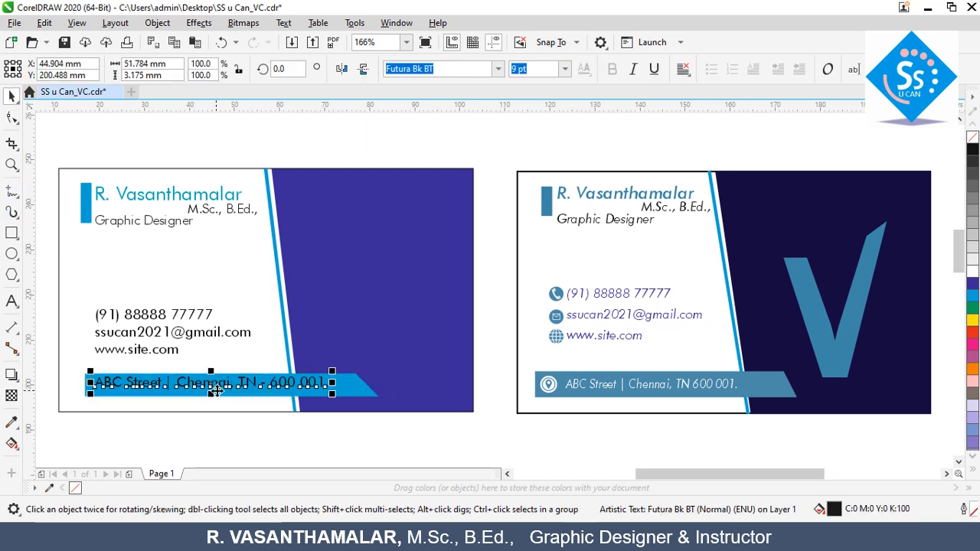
key("Down")
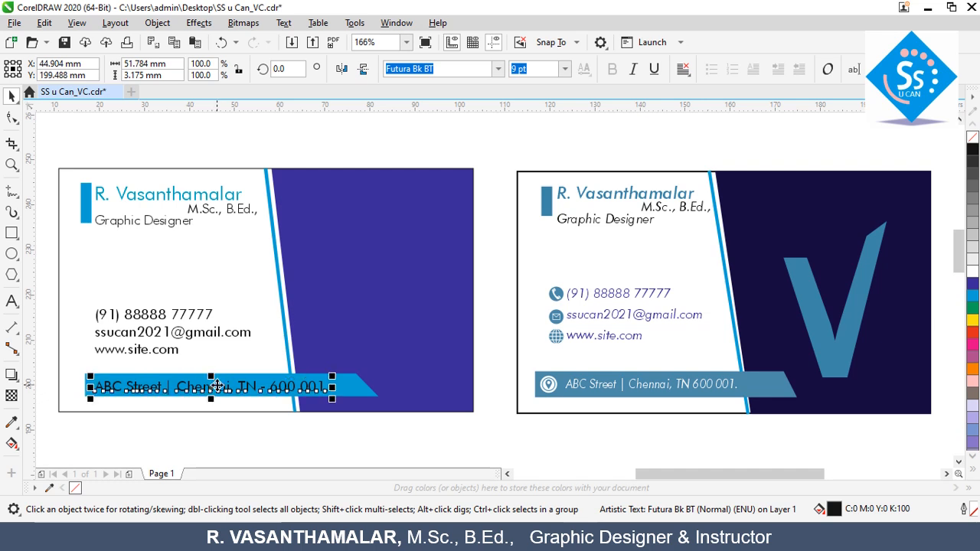
left_click_drag(214, 382, 213, 385)
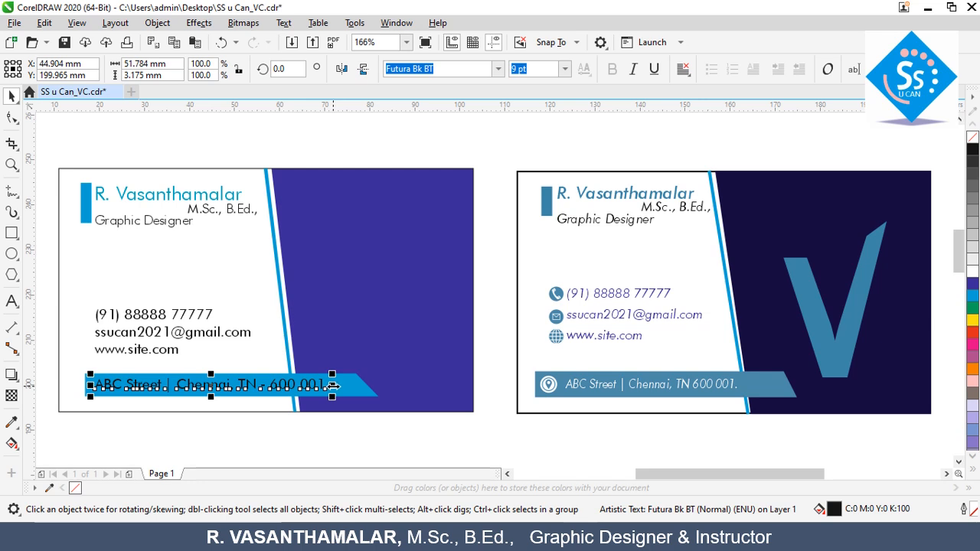
left_click_drag(333, 385, 290, 388)
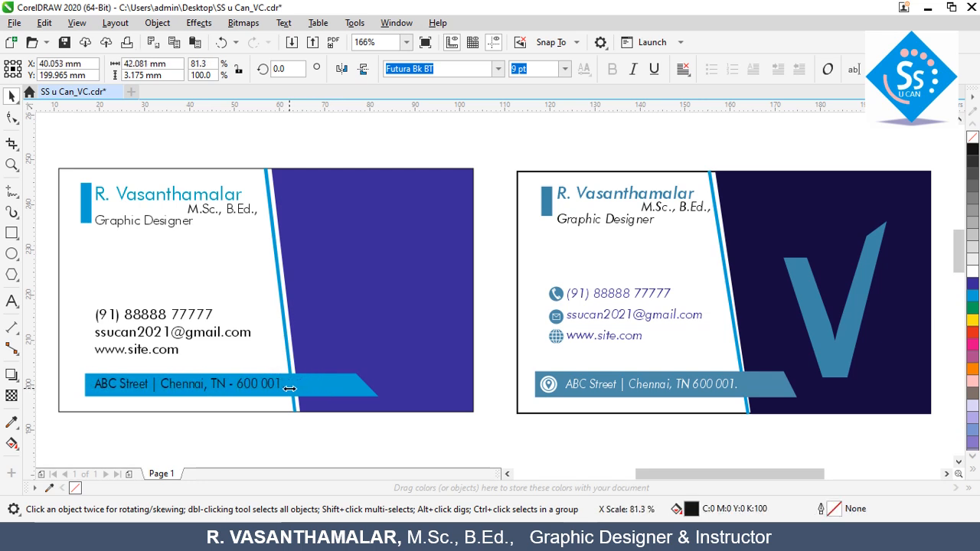
left_click(356, 416)
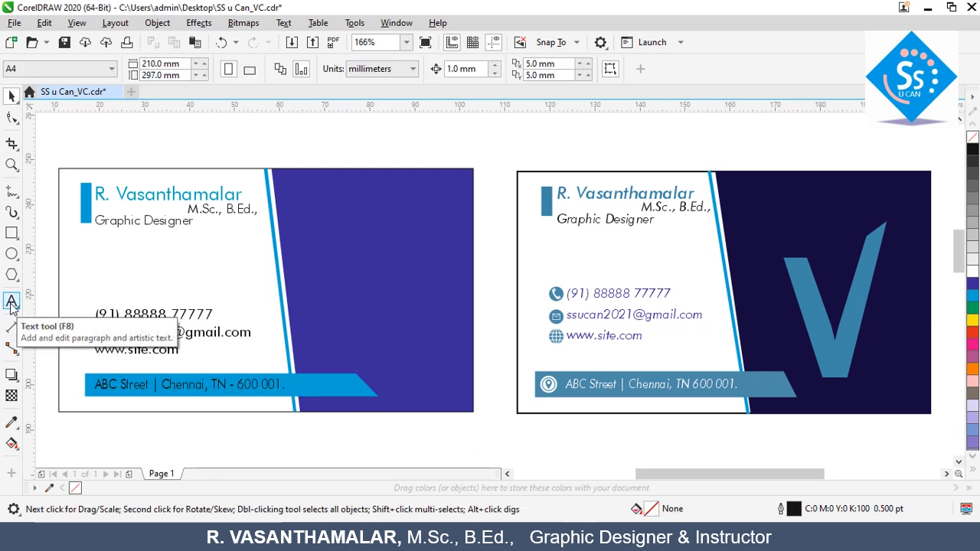
Step: Add the letter V as bold 48 pt Arial artistic text on the purple panel
left_click(11, 302)
left_click(335, 270)
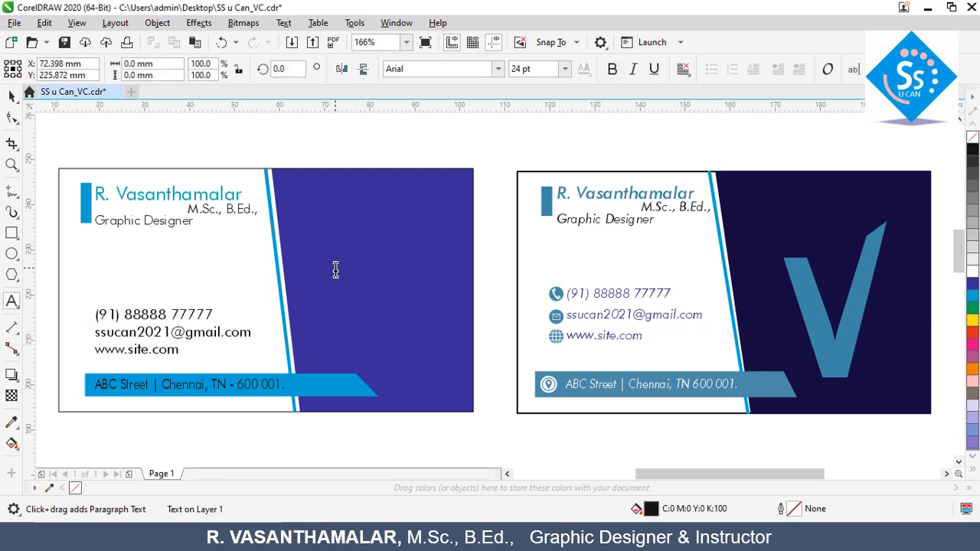
type("V")
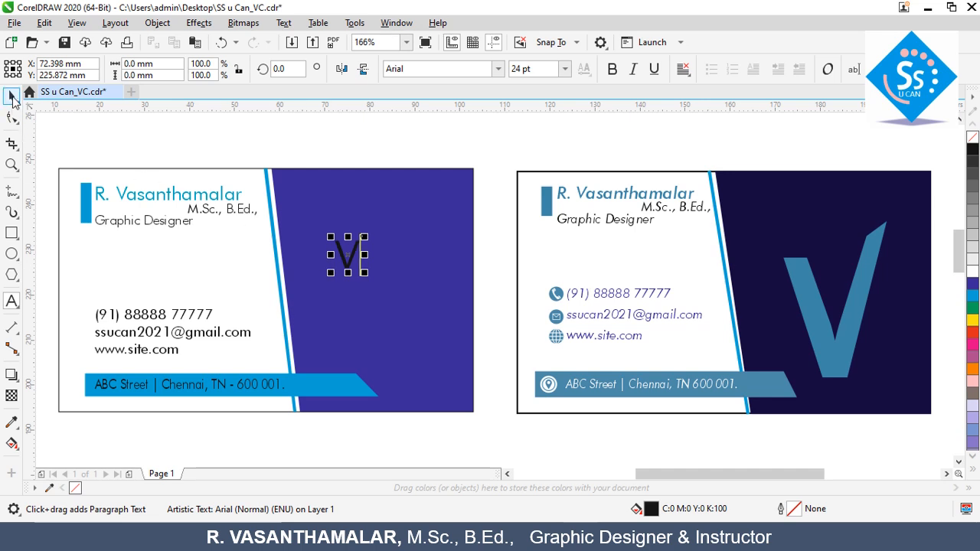
left_click(12, 98)
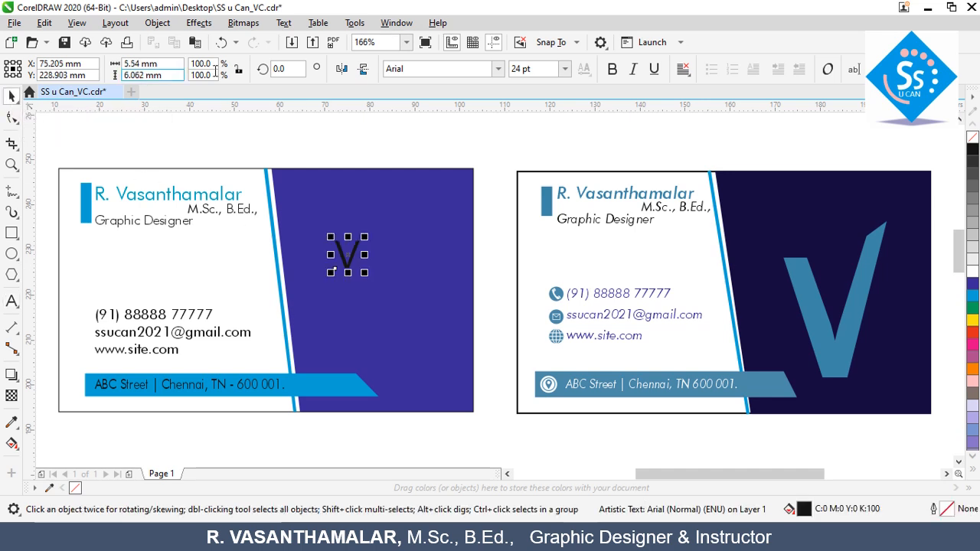
left_click(612, 69)
left_click(536, 69)
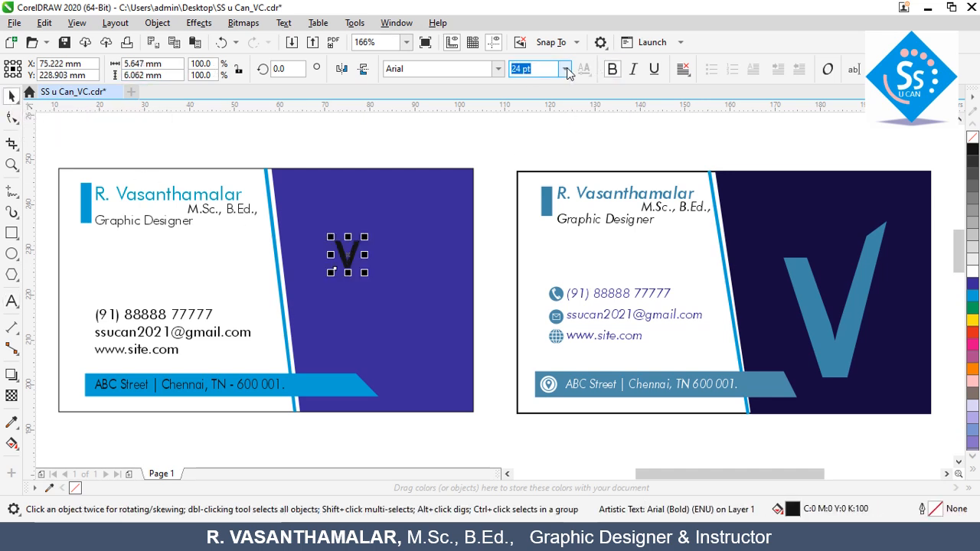
left_click(567, 69)
left_click(542, 257)
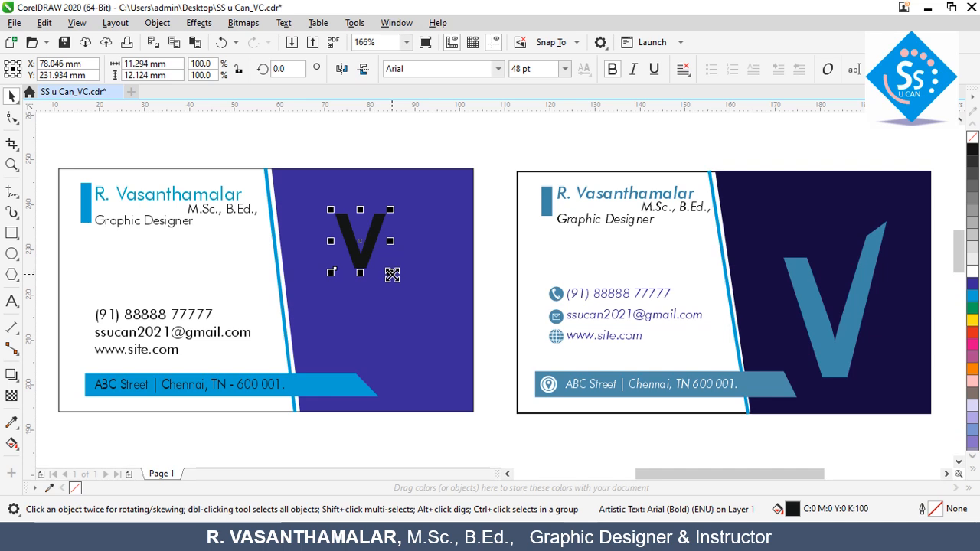
Step: Enlarge the letter V to about 23 × 25 mm and lower it to the middle of the purple panel
left_click_drag(392, 274, 431, 305)
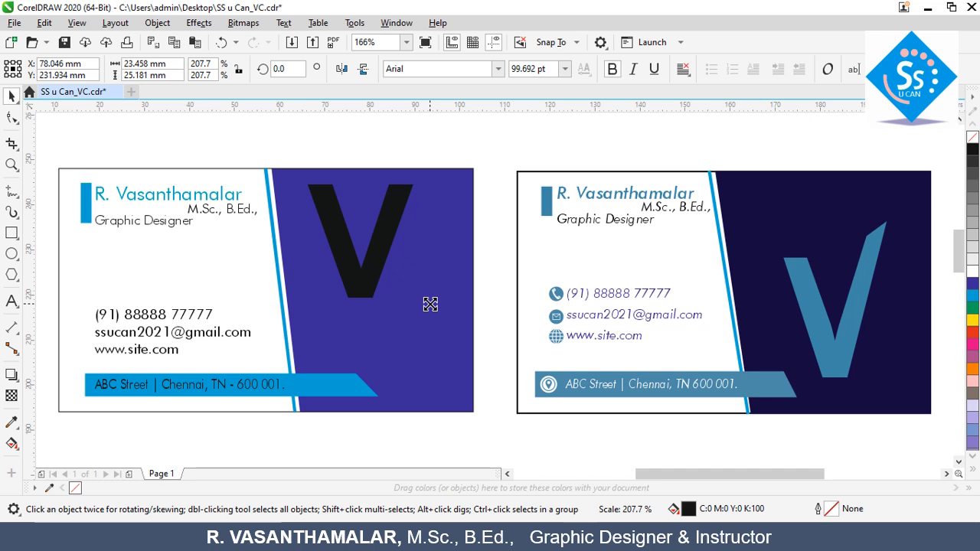
left_click_drag(376, 258, 396, 311)
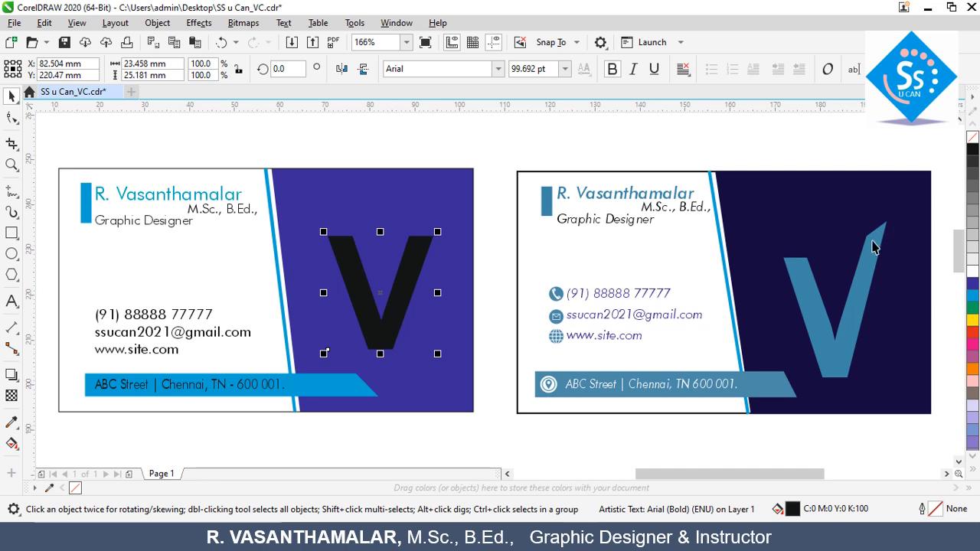
left_click(158, 23)
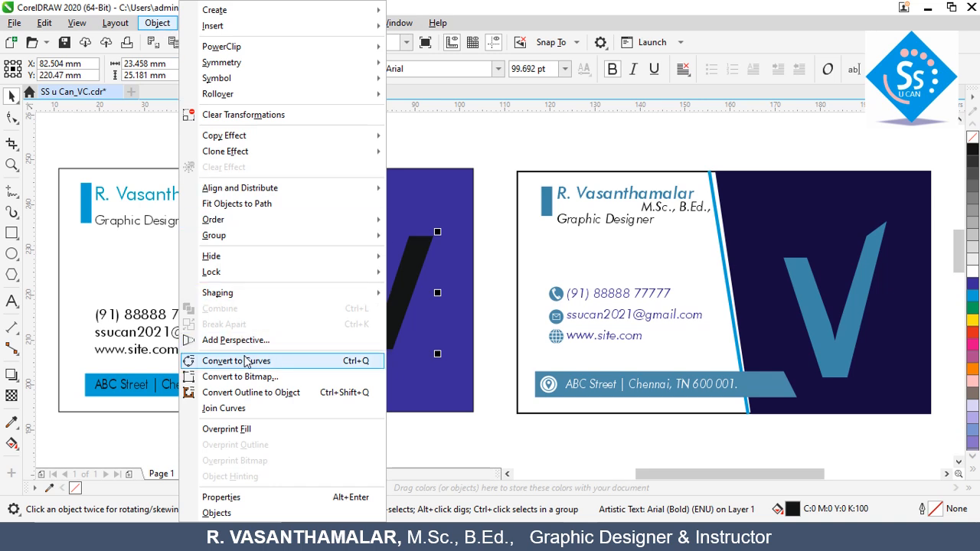
left_click(247, 360)
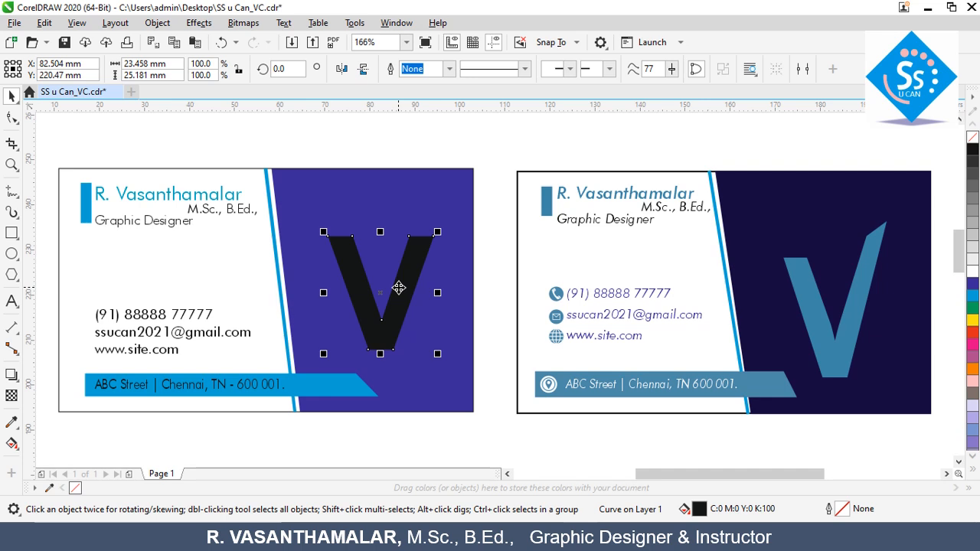
key("ctrl+z")
left_click(157, 22)
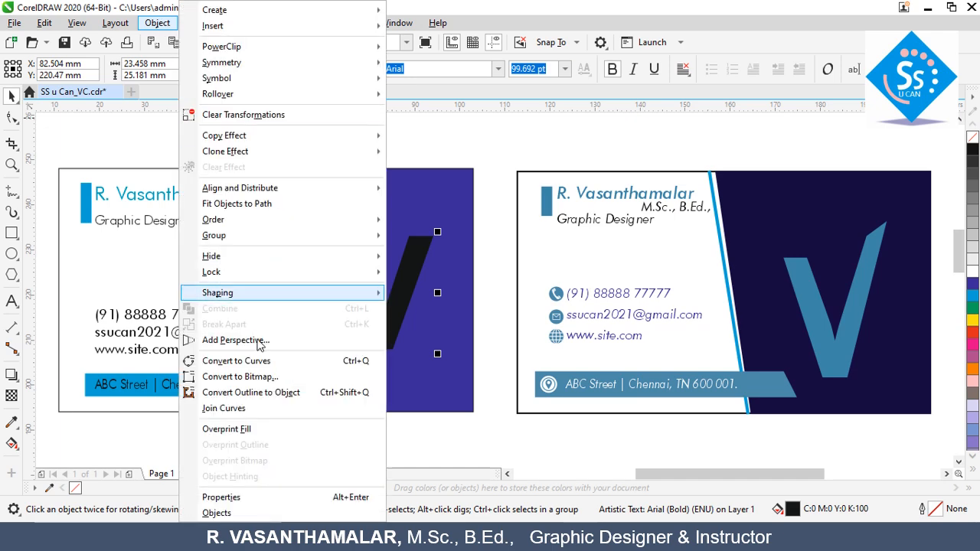
left_click(418, 246)
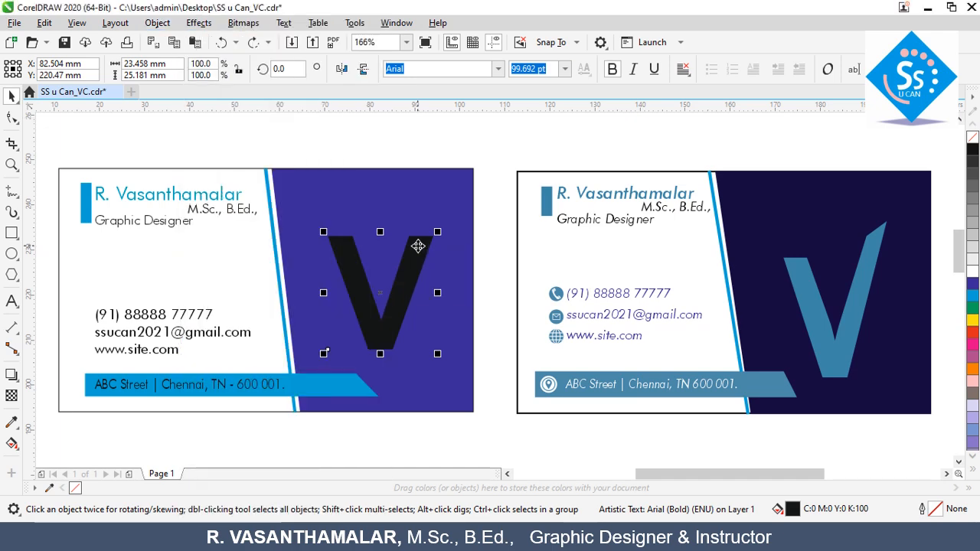
Step: Convert the letter V to curves and raise both top nodes of its right arm about 8 mm, leaning outward
right_click(417, 246)
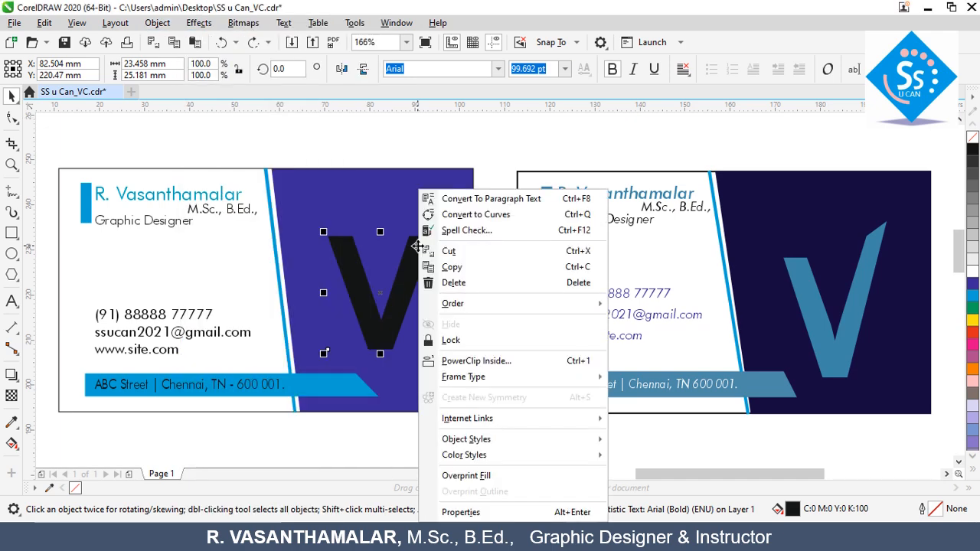
left_click(469, 215)
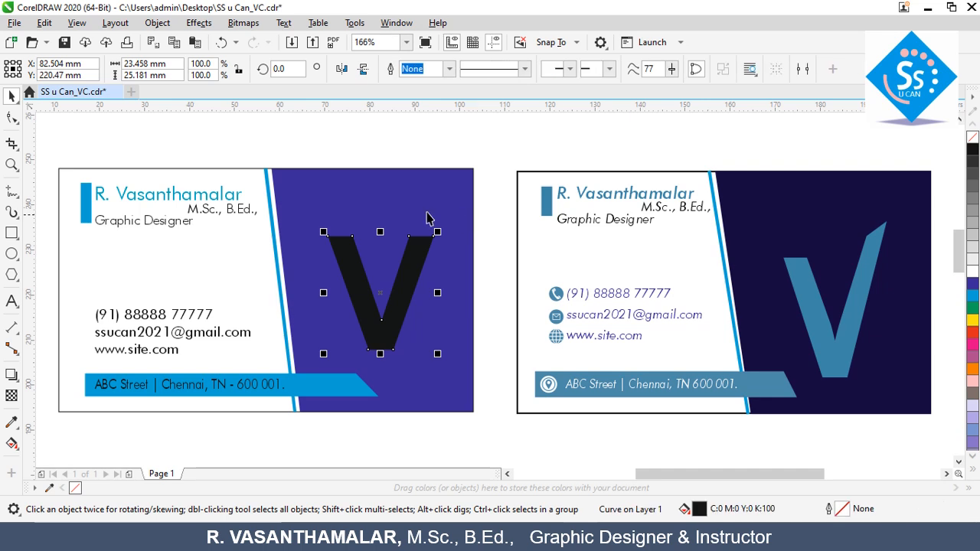
left_click(13, 118)
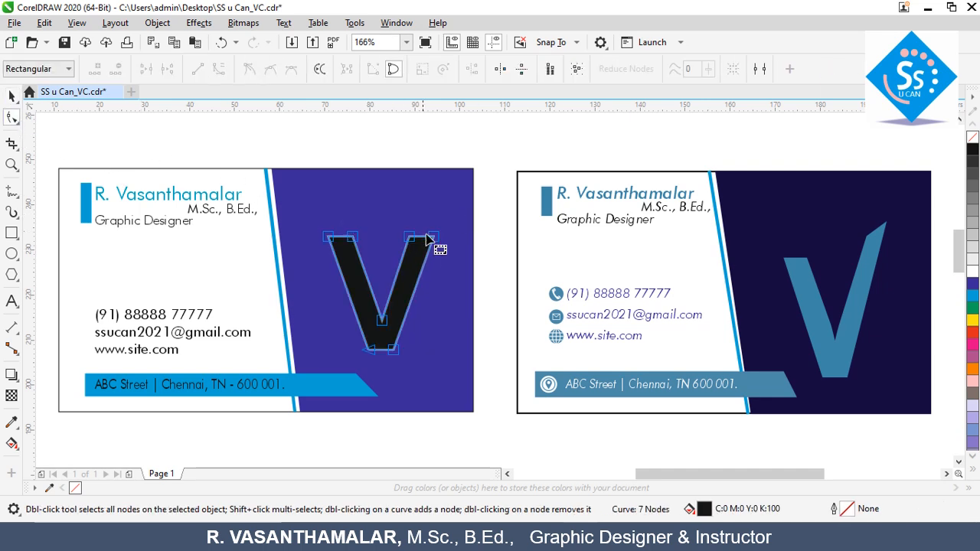
left_click_drag(441, 235, 452, 204)
left_click_drag(406, 241, 426, 201)
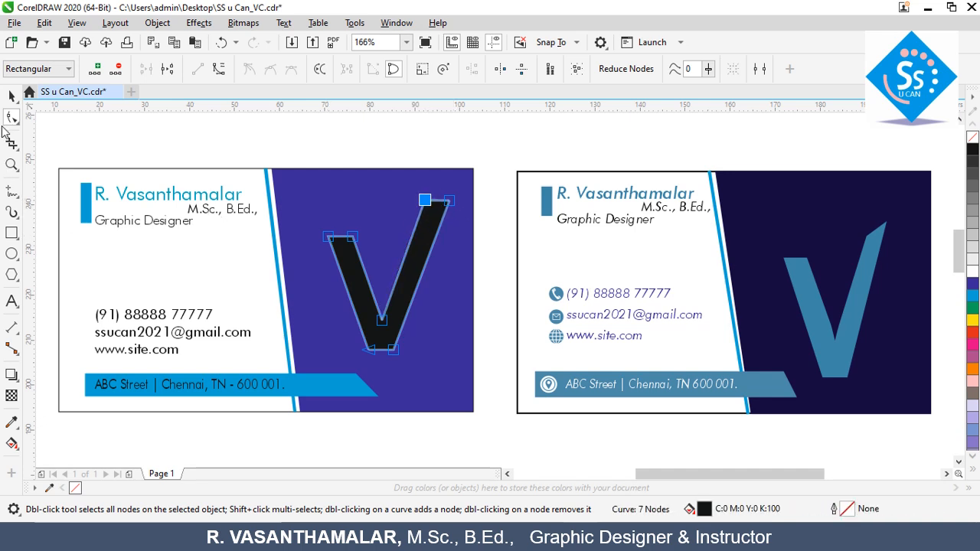
Step: Move the reshaped V about 5 mm down on the purple panel and fill it with cyan
left_click(11, 95)
left_click_drag(414, 276, 417, 297)
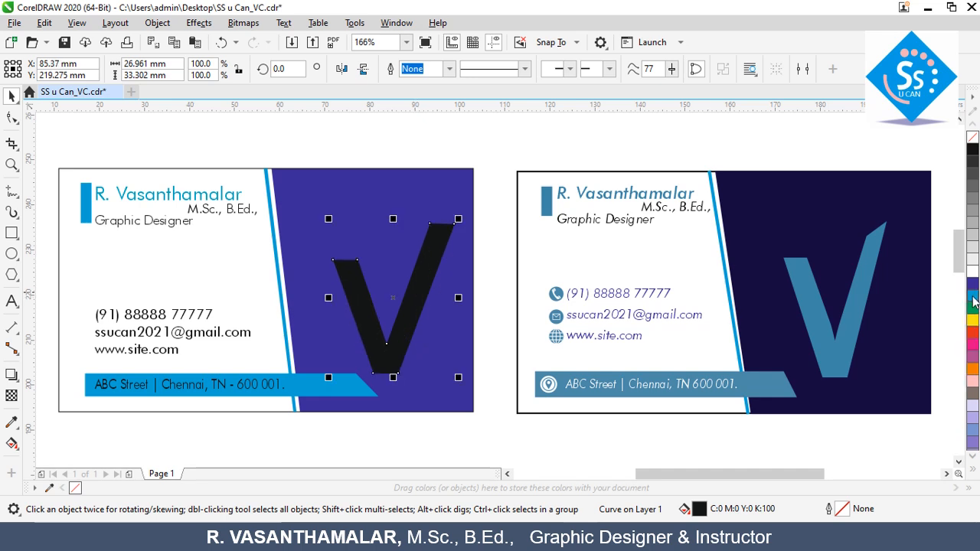
left_click(974, 303)
Step: Shift the contact details text block 2 mm up and 2 mm right, and save the document
left_click(208, 331)
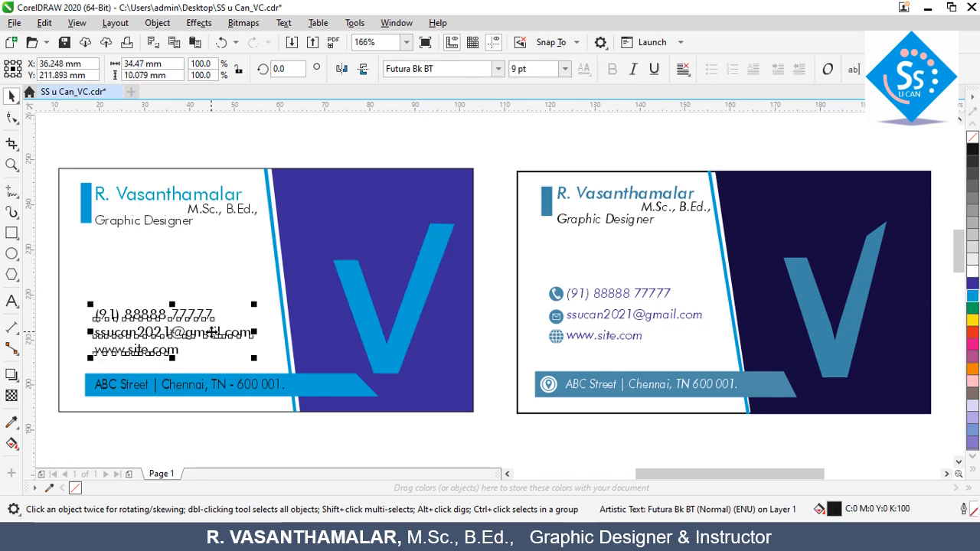
key("Up")
key("Up")
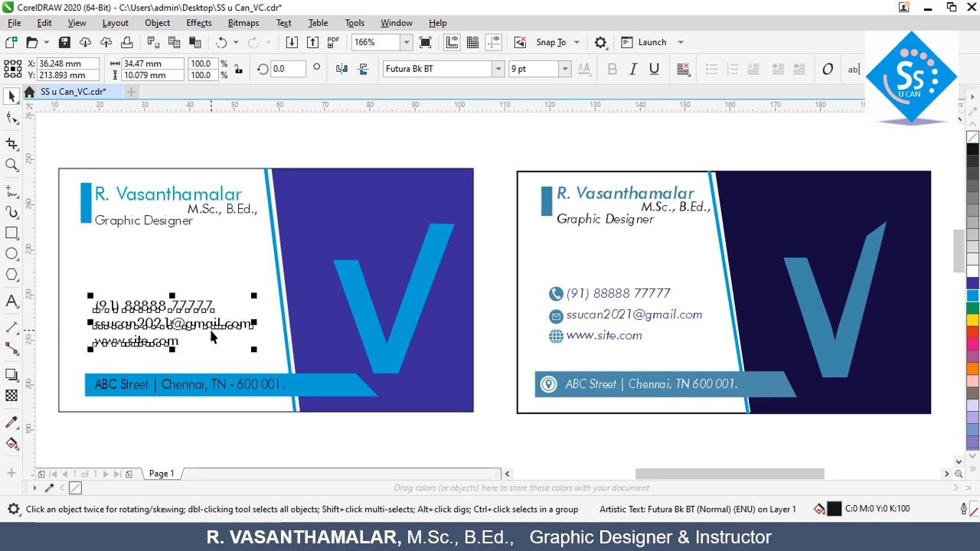
key("Right")
key("Right")
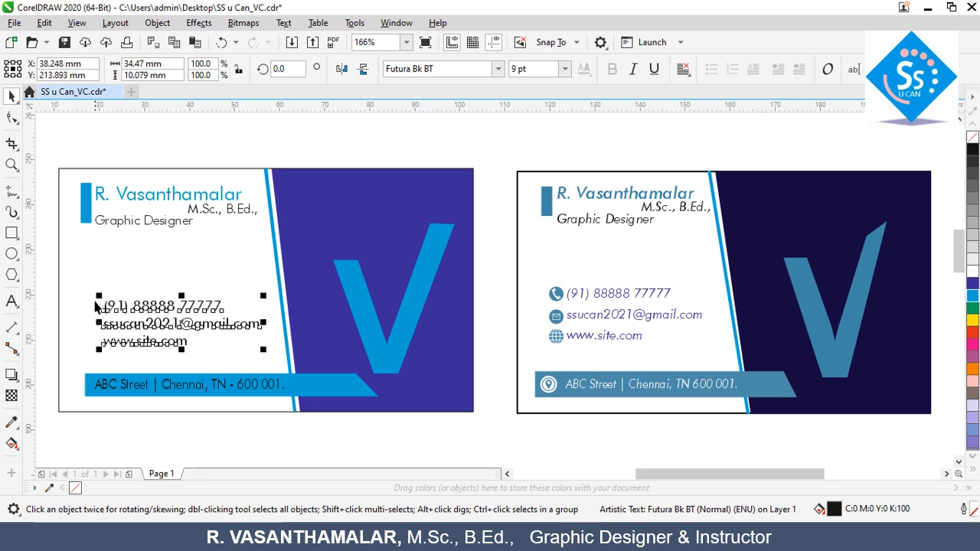
left_click(277, 136)
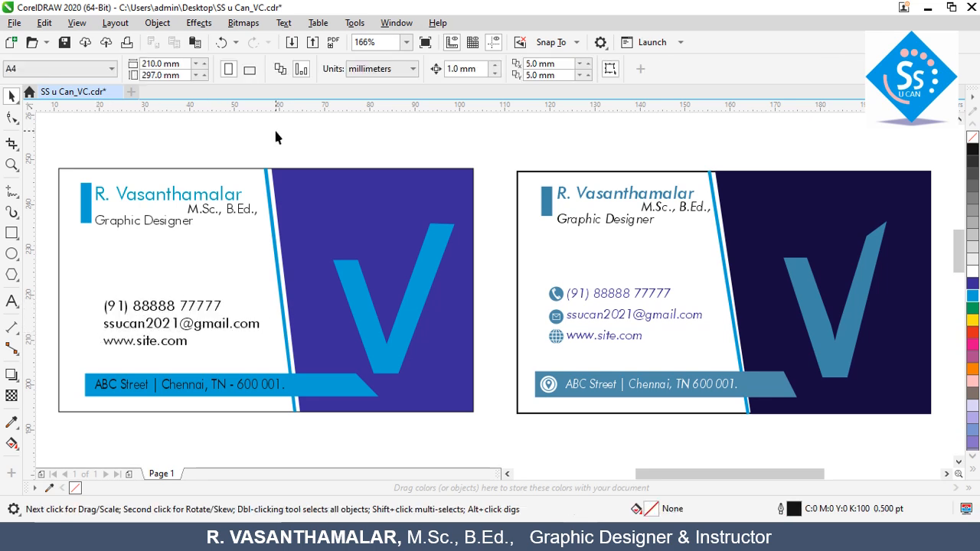
key("ctrl+s")
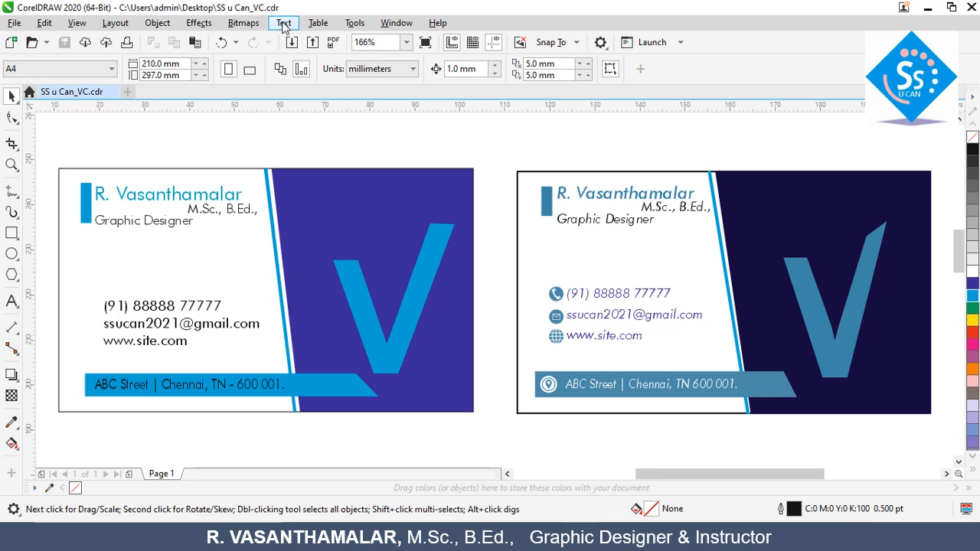
Step: Open the glyph browser and set its font to Wingdings
left_click(284, 24)
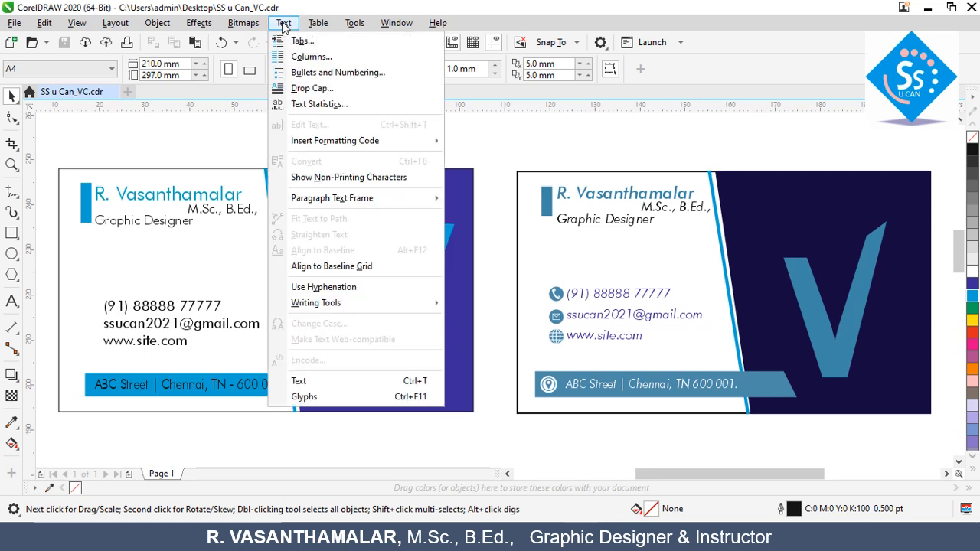
left_click(307, 397)
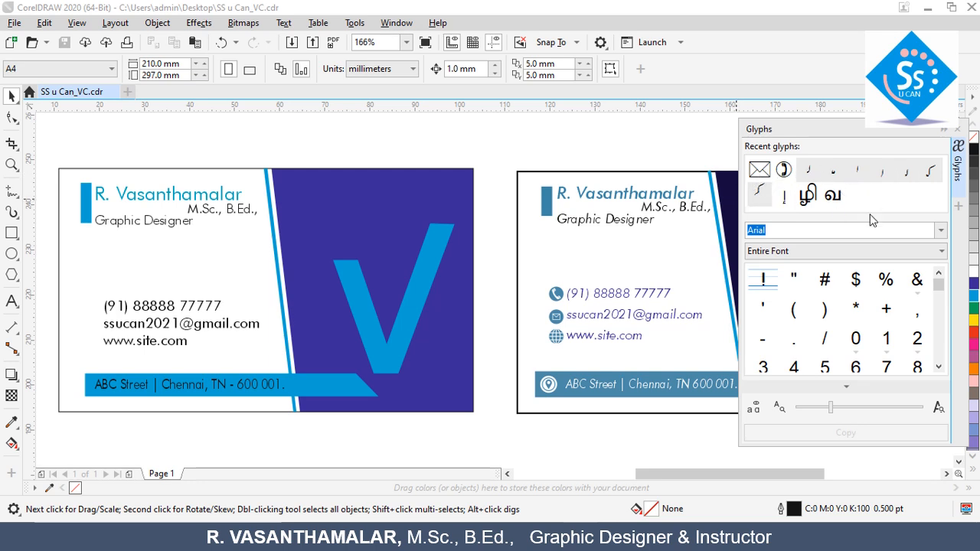
left_click(941, 231)
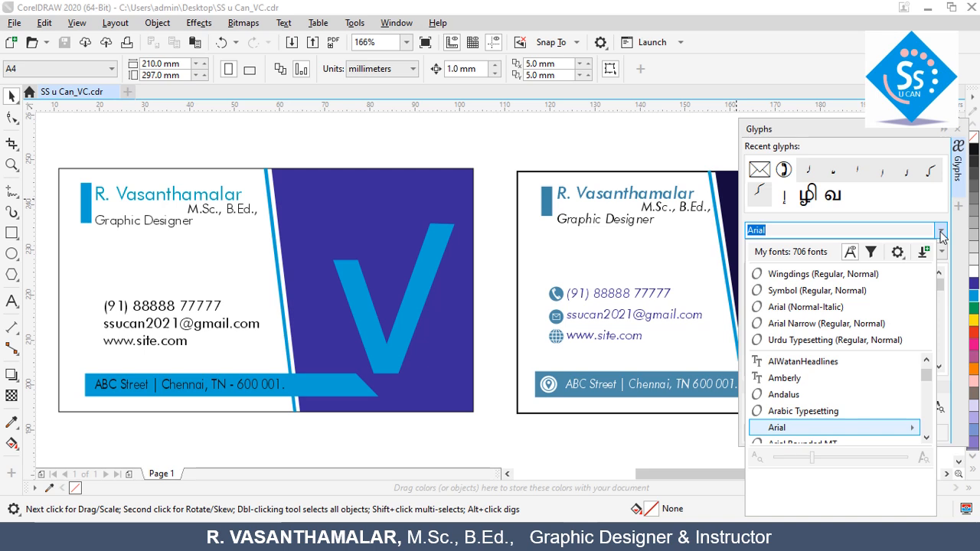
left_click(796, 277)
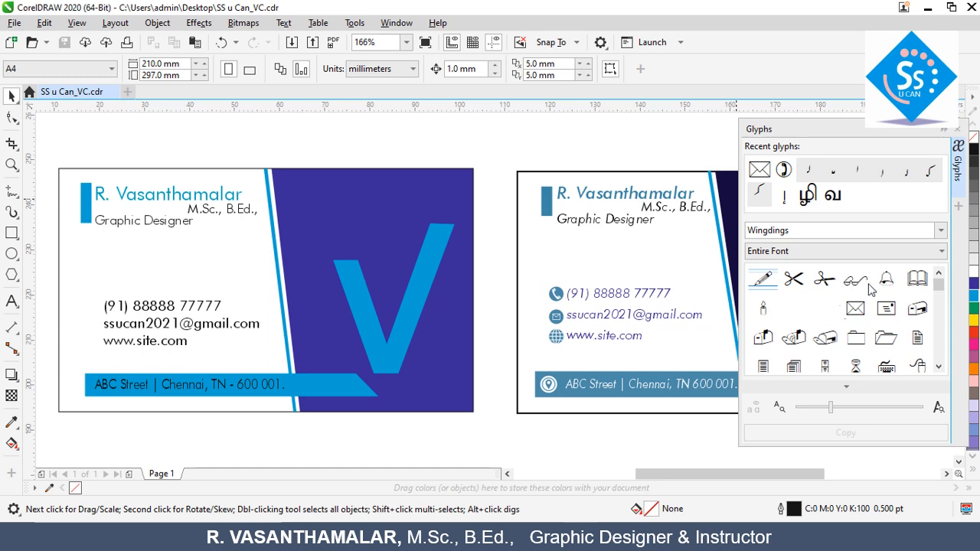
Step: Switch the glyph browser to the Symbol font and examine its characters for suitable contact icons
left_click(819, 230)
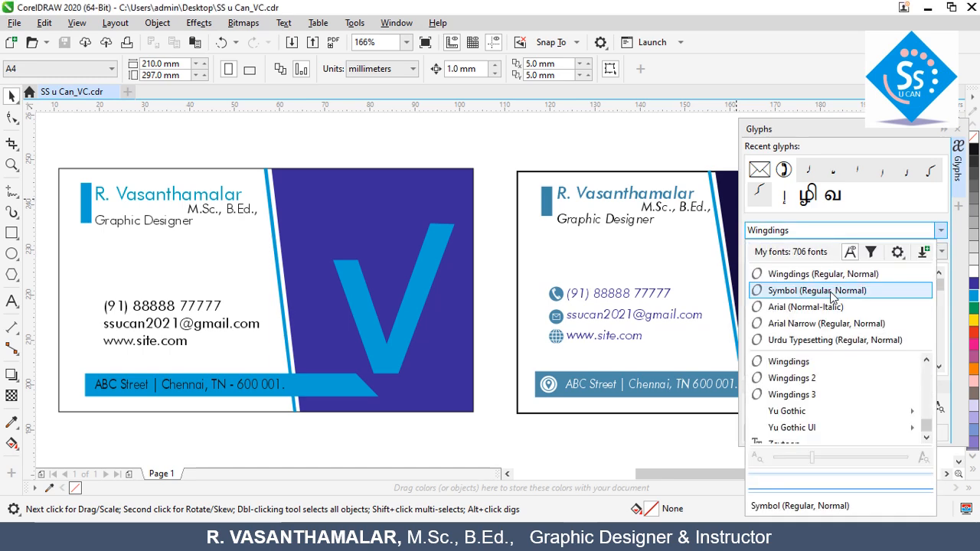
left_click(832, 296)
left_click(939, 368)
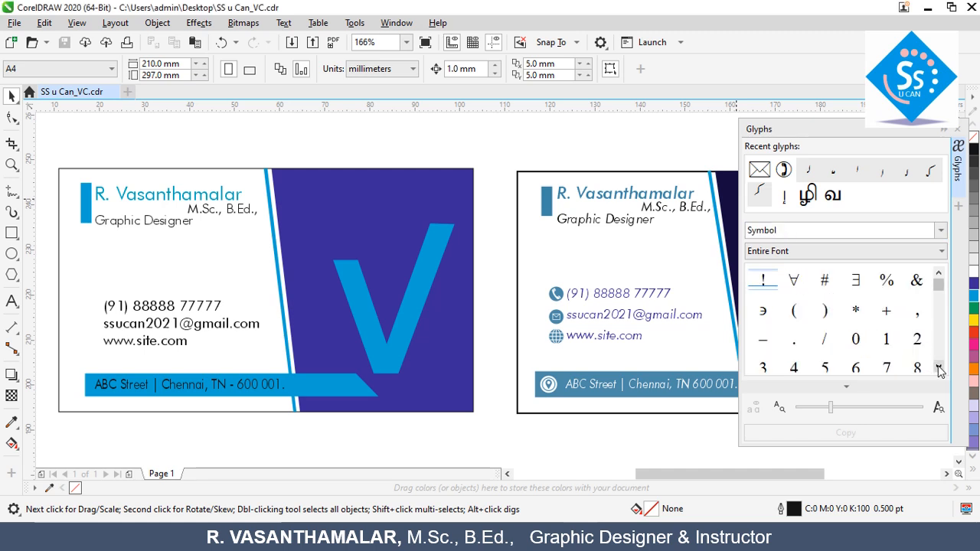
left_click(939, 368)
left_click(938, 368)
left_click(939, 368)
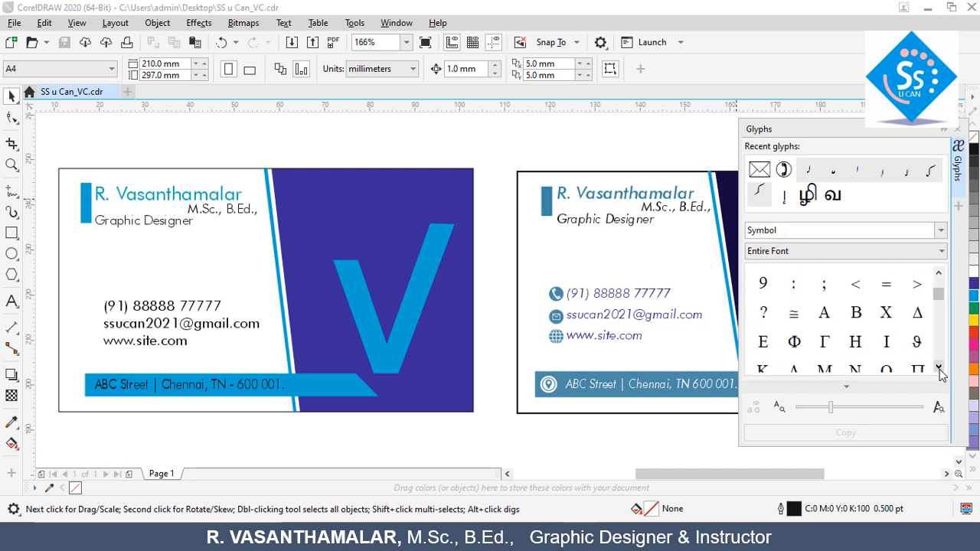
left_click(939, 368)
left_click(939, 368)
left_click(938, 368)
left_click(939, 369)
left_click(939, 369)
left_click(938, 369)
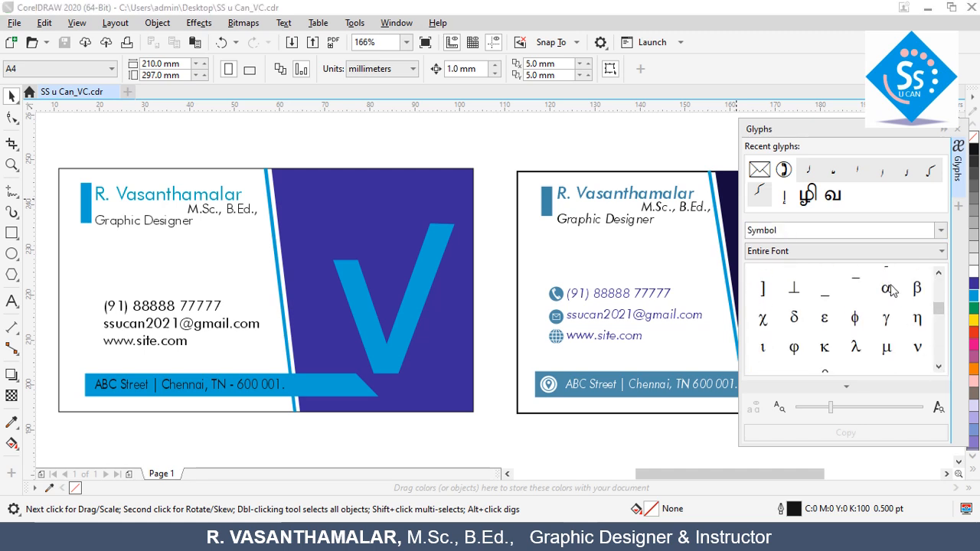
left_click(939, 369)
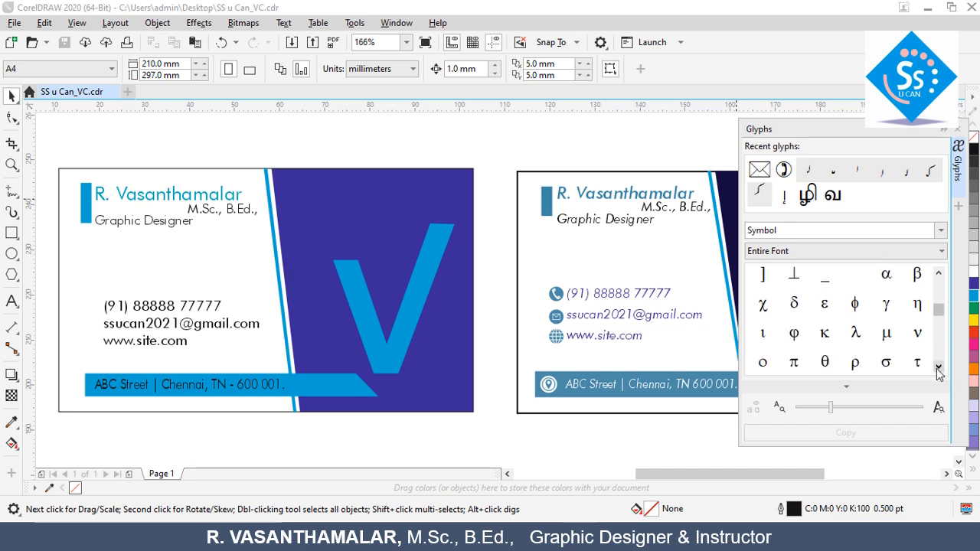
left_click(938, 368)
left_click(939, 368)
left_click(939, 368)
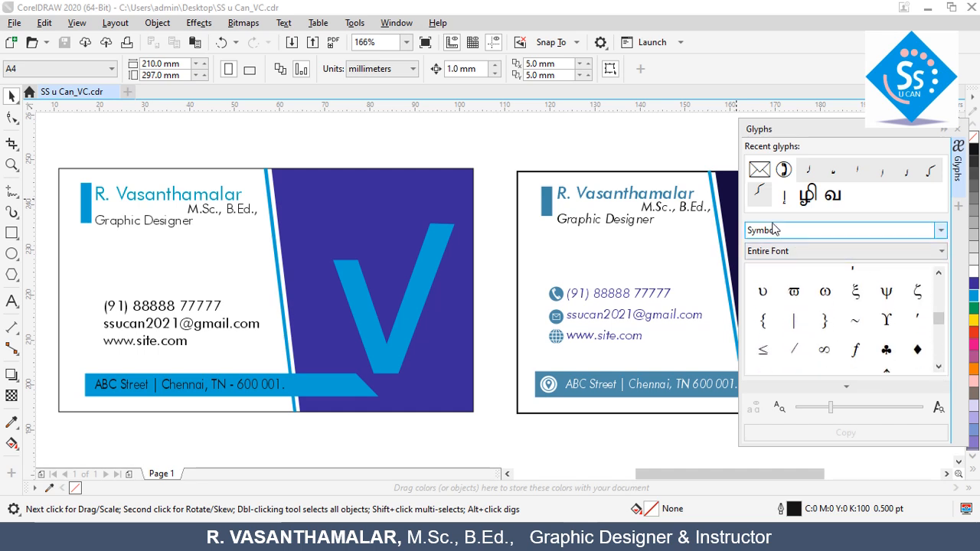
Step: Set the glyph font back to Wingdings and place the circled telephone and envelope glyphs above the card's contact details
left_click(941, 233)
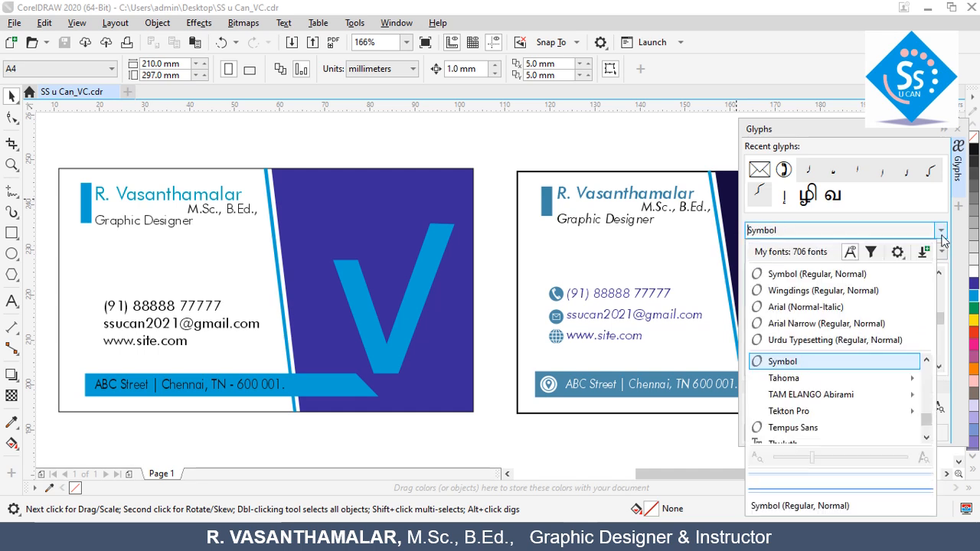
left_click(834, 295)
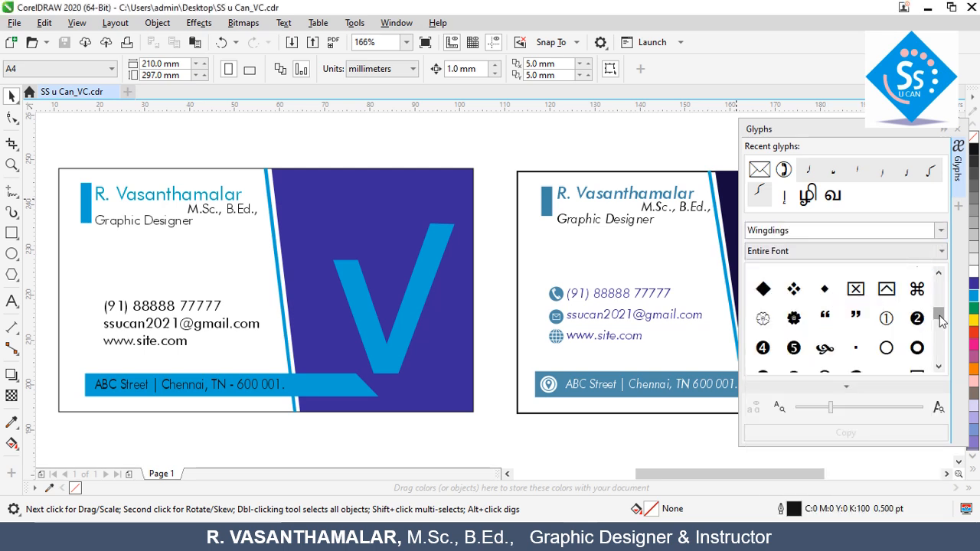
left_click(939, 273)
left_click(939, 273)
left_click(938, 273)
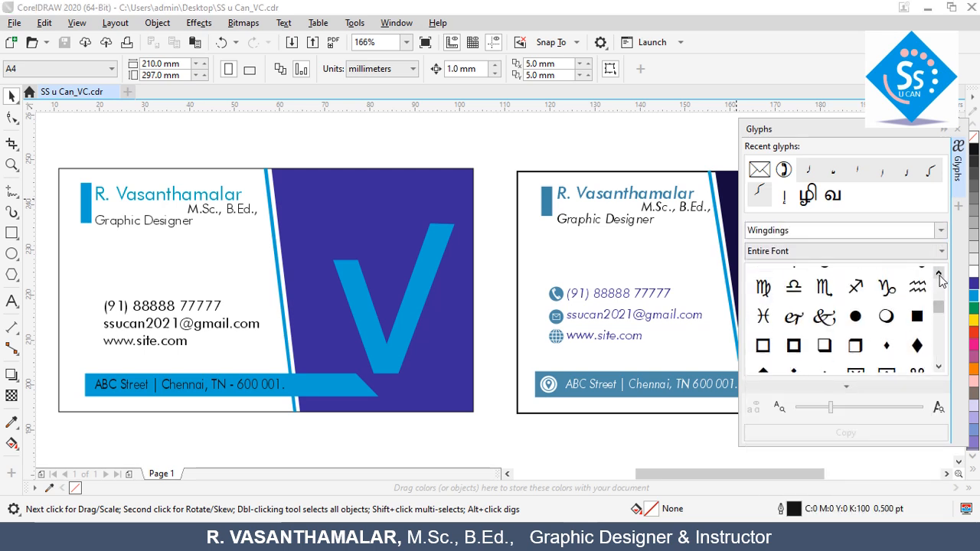
left_click(939, 273)
left_click(938, 274)
left_click(939, 274)
left_click(939, 274)
left_click(939, 274)
left_click(938, 274)
left_click(939, 274)
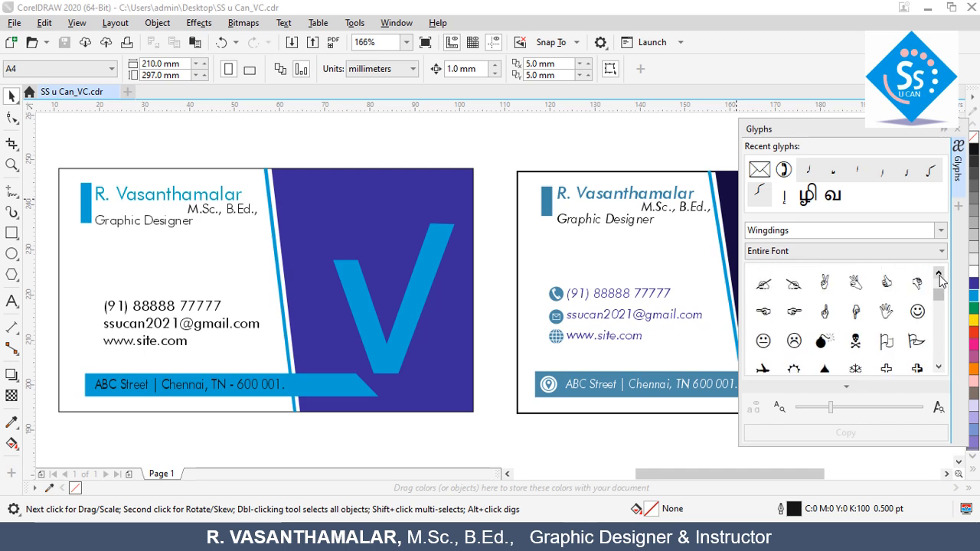
left_click(939, 274)
left_click(939, 274)
left_click(938, 274)
left_click(938, 274)
left_click(939, 274)
left_click(938, 274)
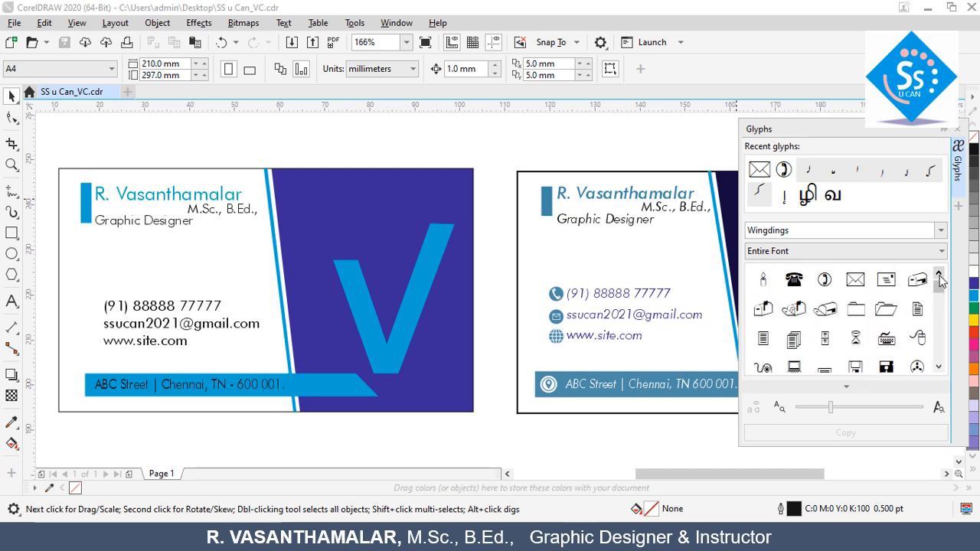
left_click(826, 283)
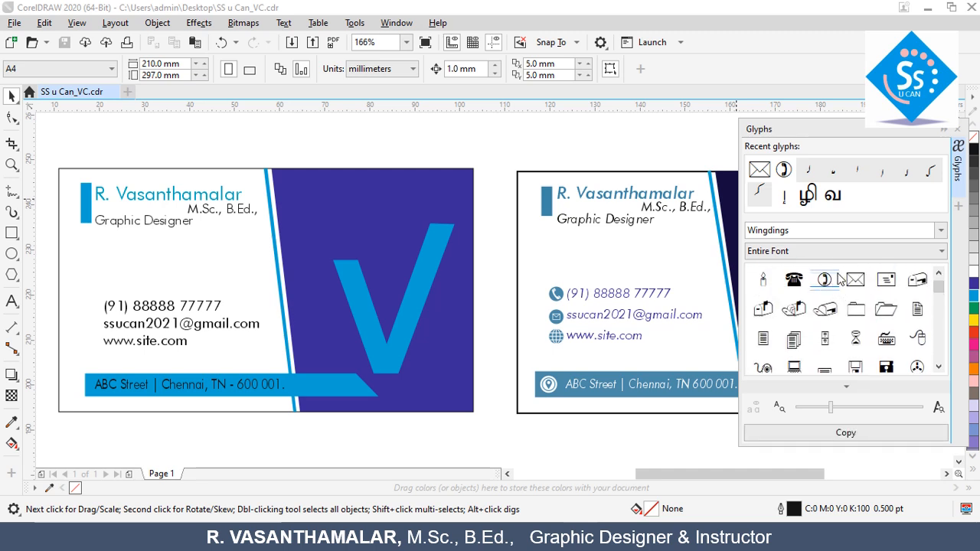
left_click_drag(827, 283, 80, 298)
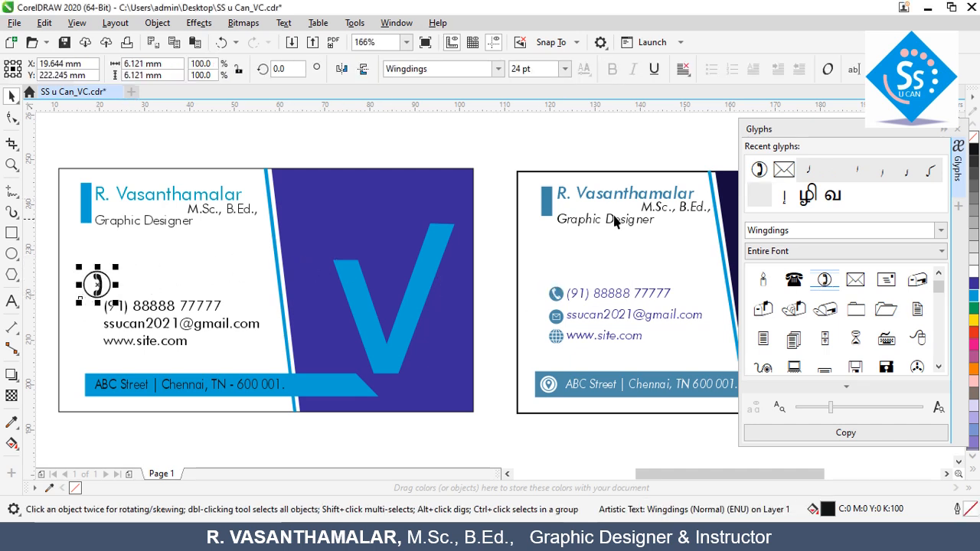
left_click_drag(864, 296, 145, 271)
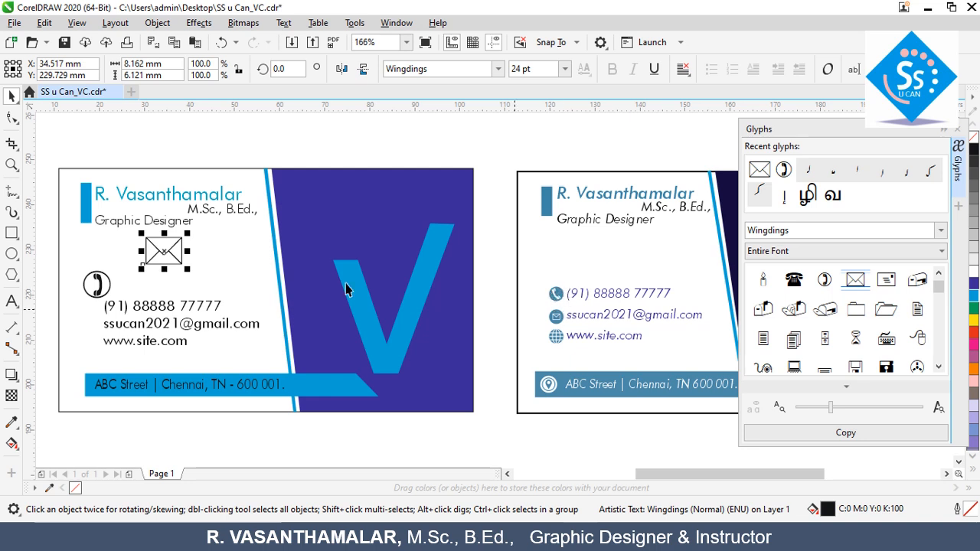
Step: Try filling the circled telephone glyph with cyan, and undo the fill
left_click(97, 288)
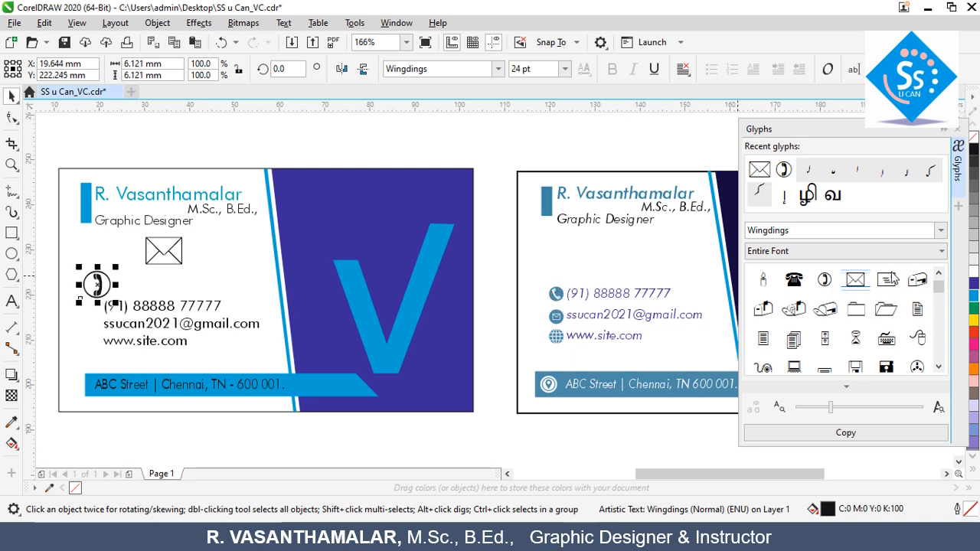
left_click(973, 297)
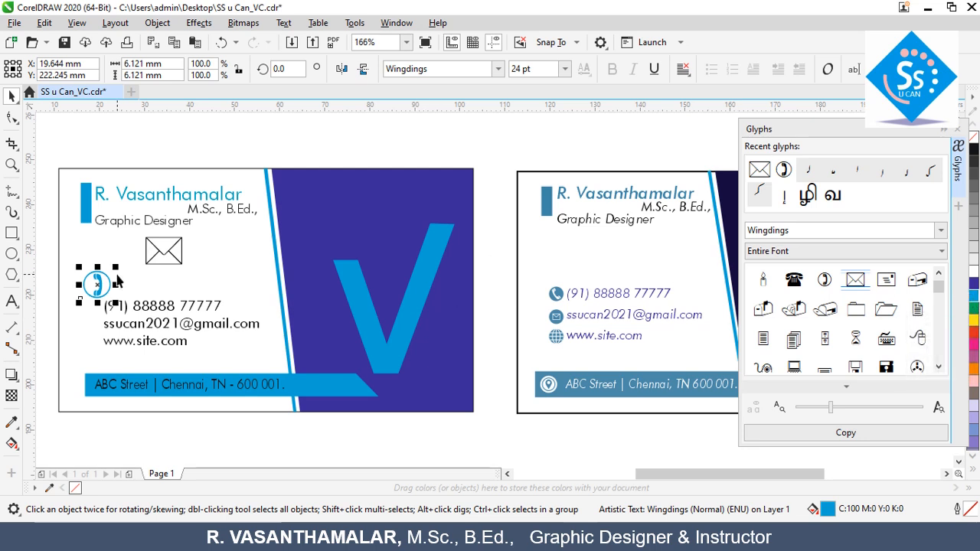
key("ctrl+z")
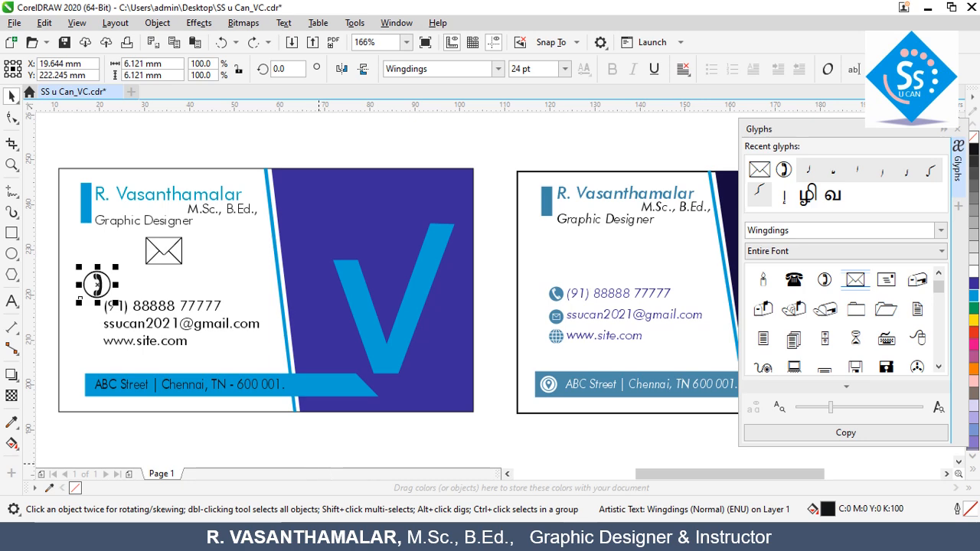
Step: Switch to the web browser and examine the Freepik website icons, the Flaticon location icons and the saved icons collection
left_click(370, 537)
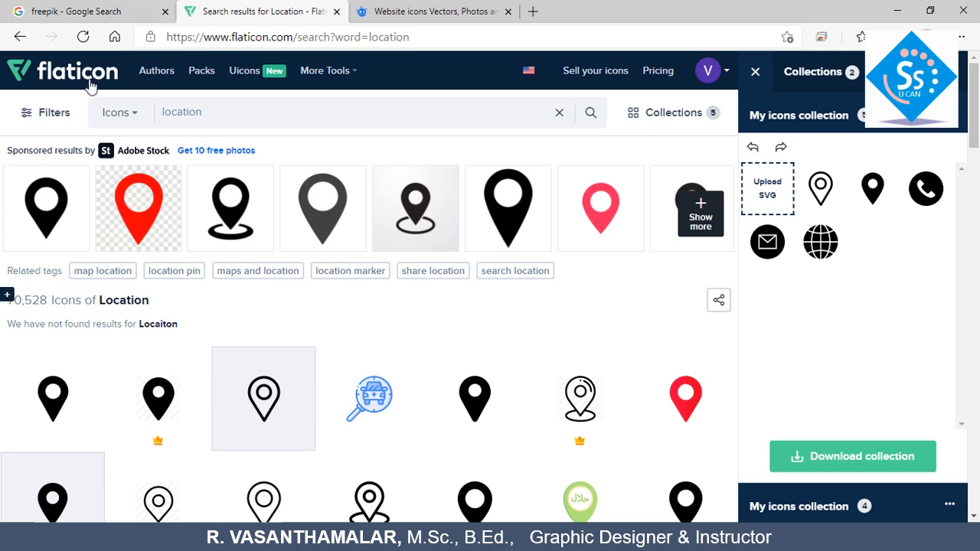
left_click(423, 13)
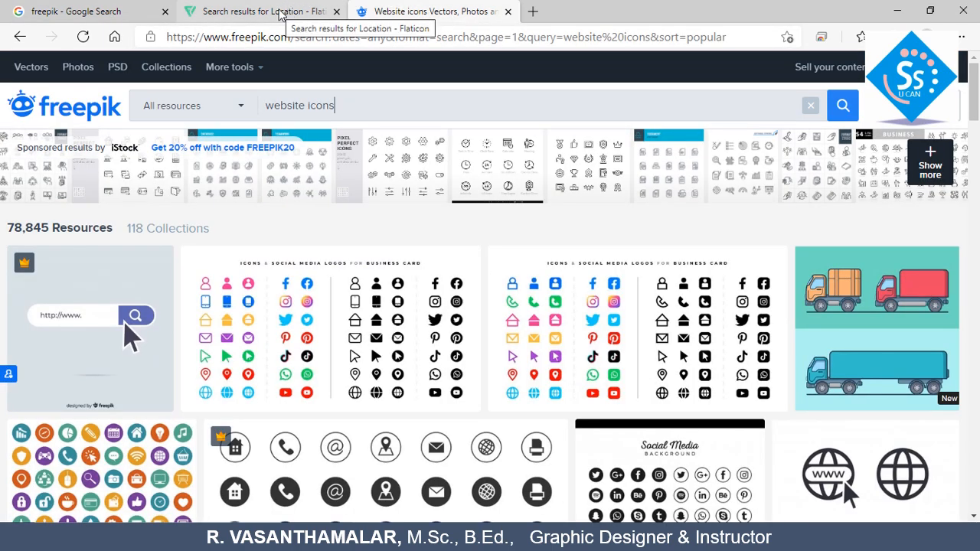
left_click(280, 13)
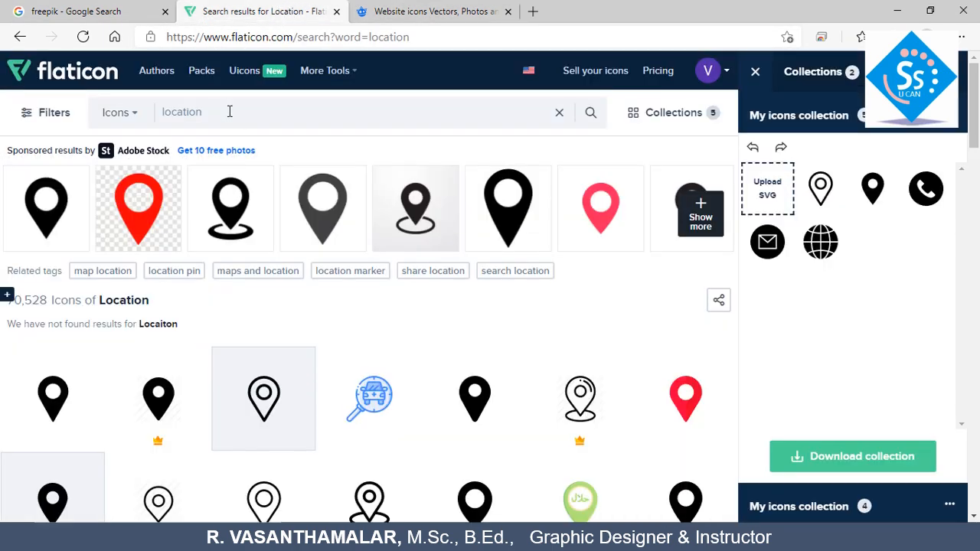
left_click_drag(228, 112, 153, 125)
left_click(229, 112)
left_click_drag(214, 112, 160, 114)
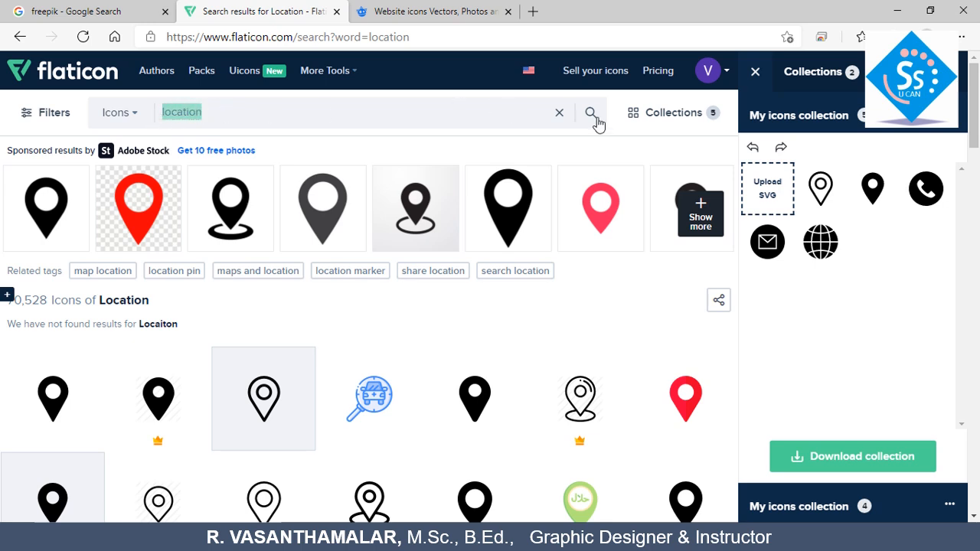
scroll(448, 378, "down", 4)
scroll(468, 307, "up", 4)
mouse_move(845, 256)
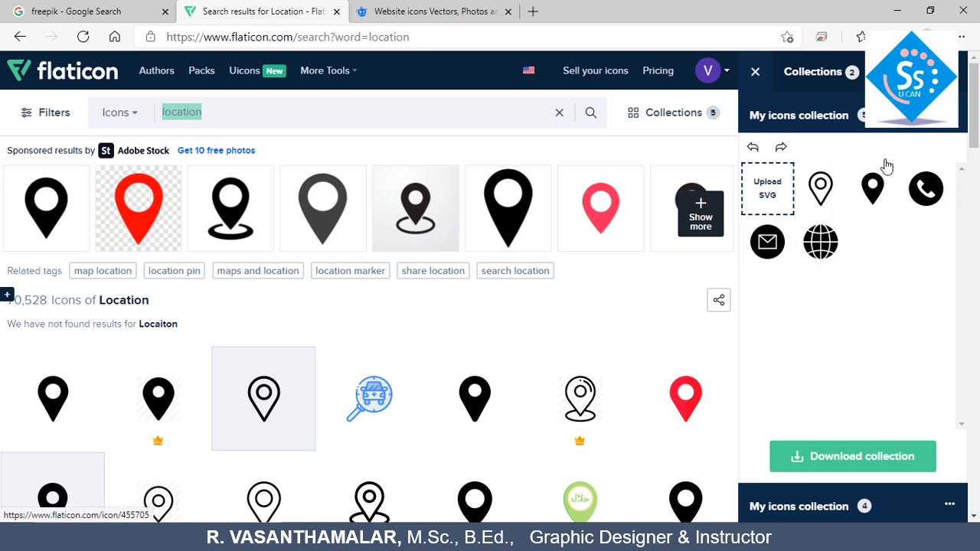
Step: Request the Flaticon icons collection as an EPS download, and dismiss the download offer
left_click(854, 459)
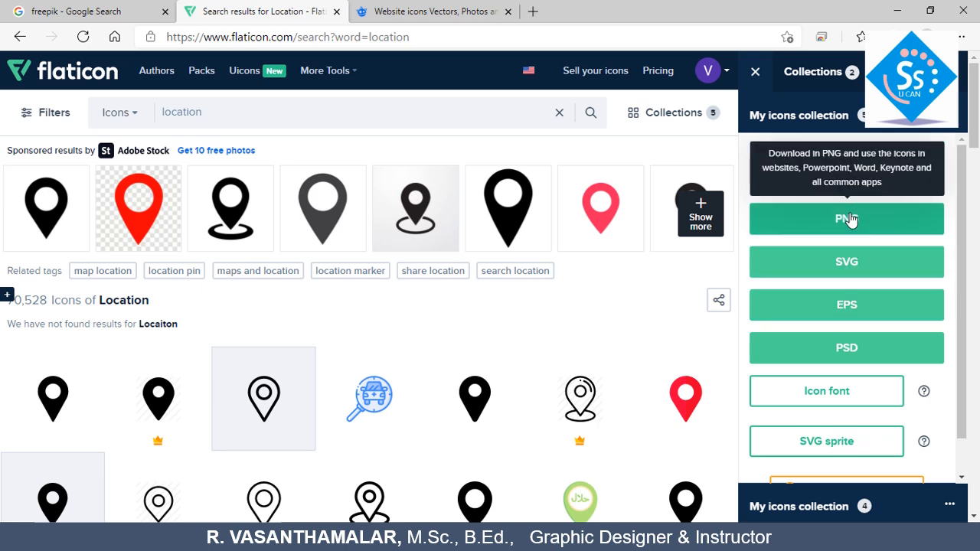
left_click(863, 310)
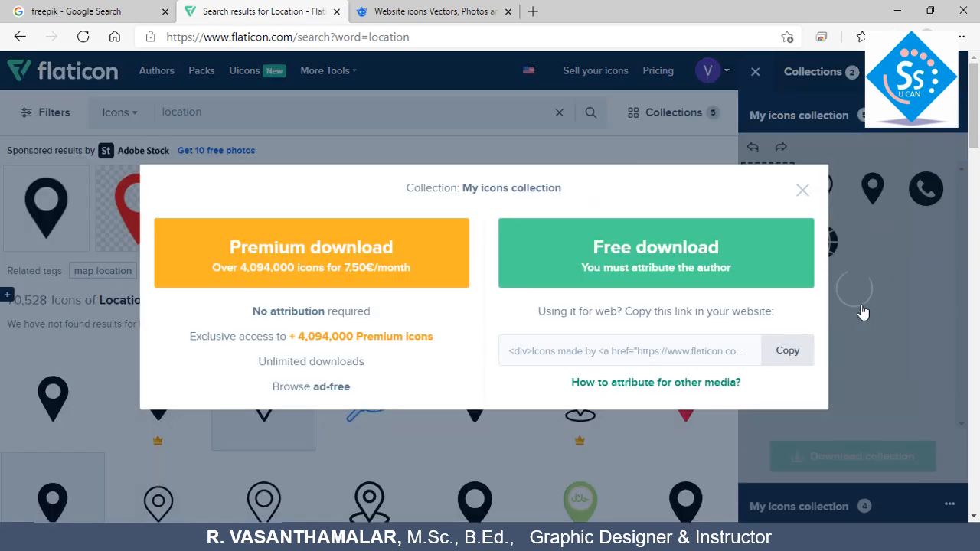
left_click(802, 189)
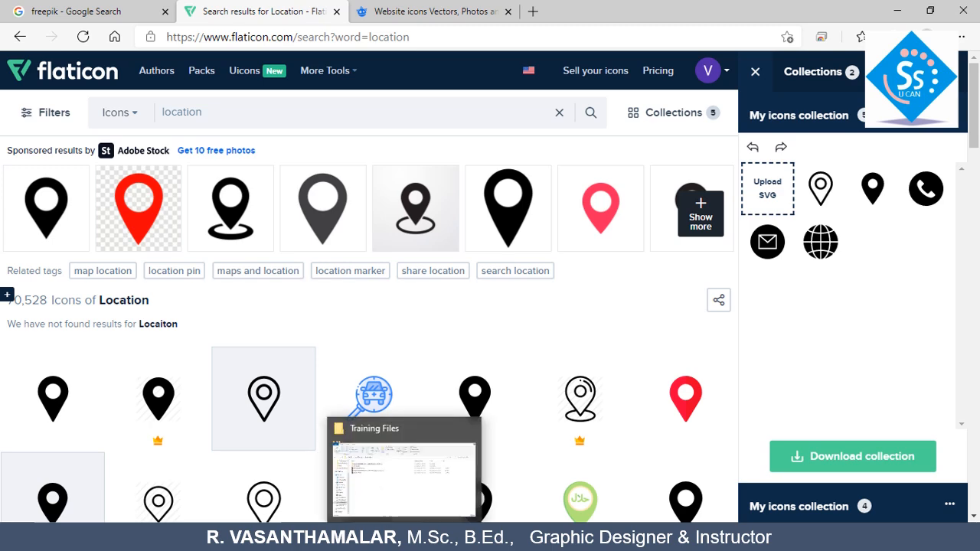
Step: Switch to the Training Files folder in File Explorer and extract mycollection (1).zip into its own subfolder
left_click(410, 537)
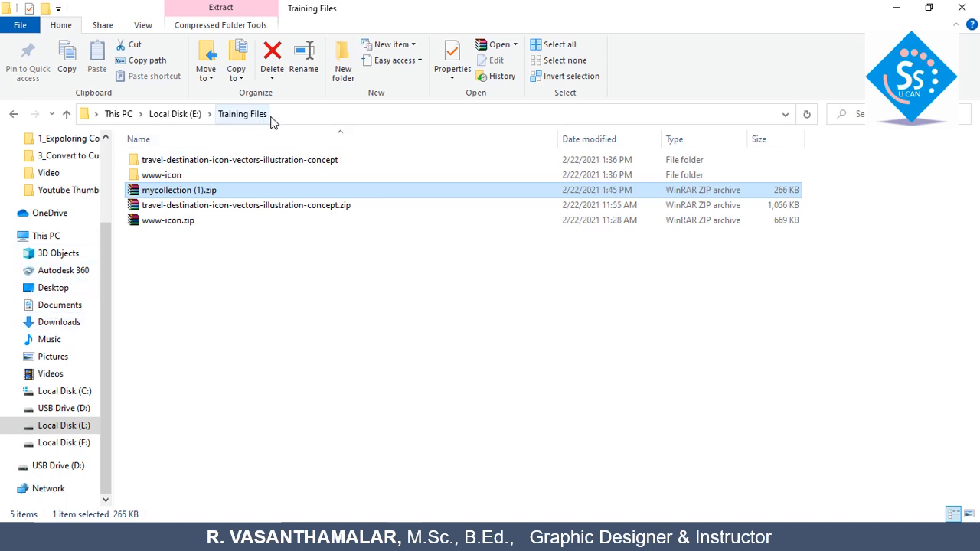
left_click(268, 258)
double_click(149, 192)
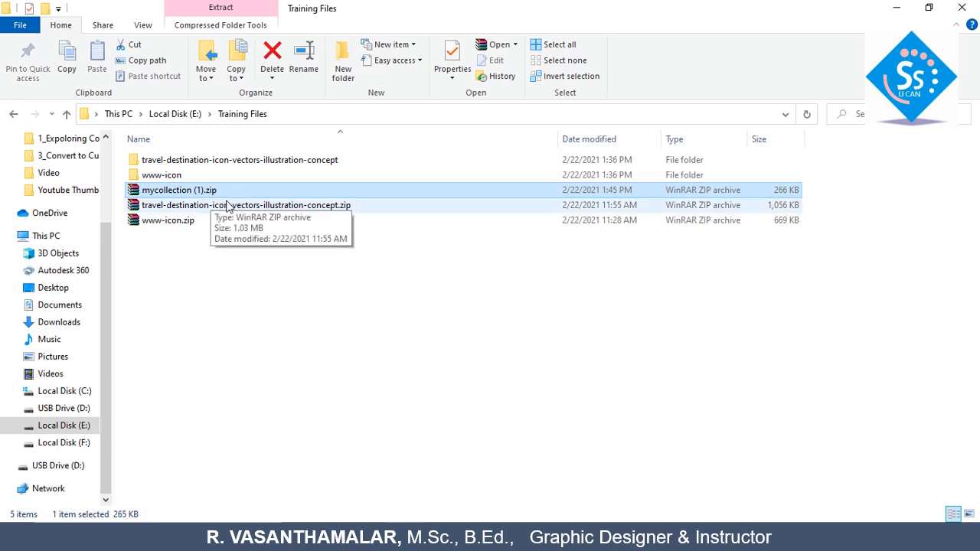
right_click(182, 196)
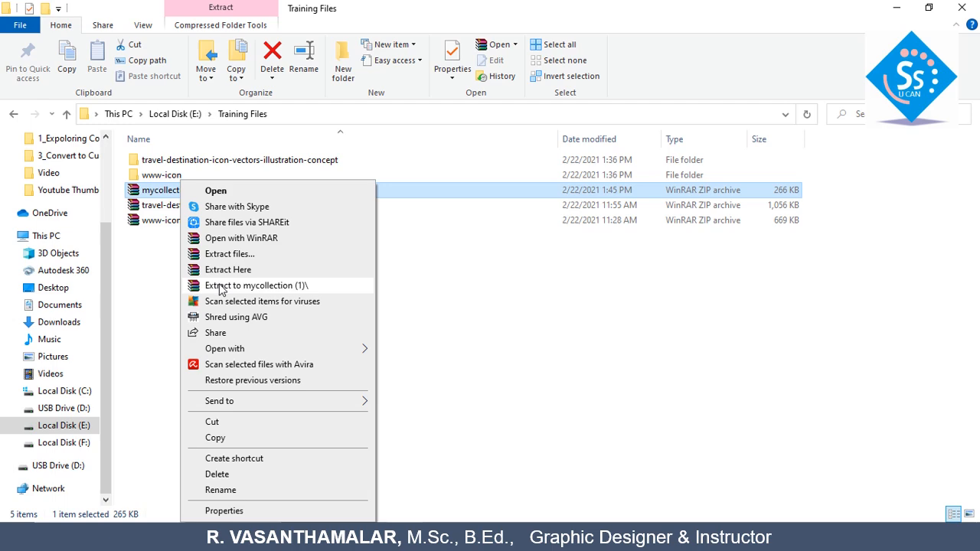
left_click(281, 288)
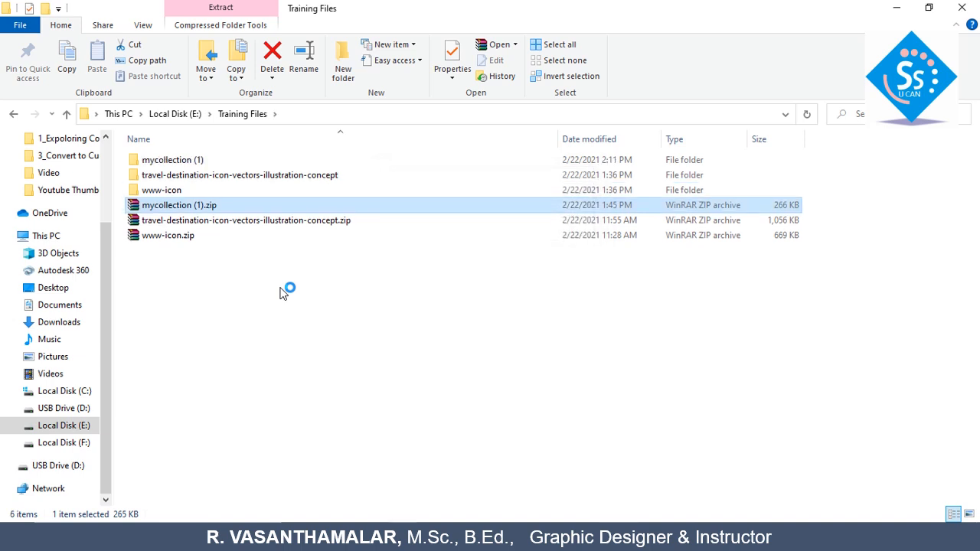
Step: Open the extracted mycollection (1) folder and its eps subfolder to view the icon files
left_click(183, 162)
double_click(184, 162)
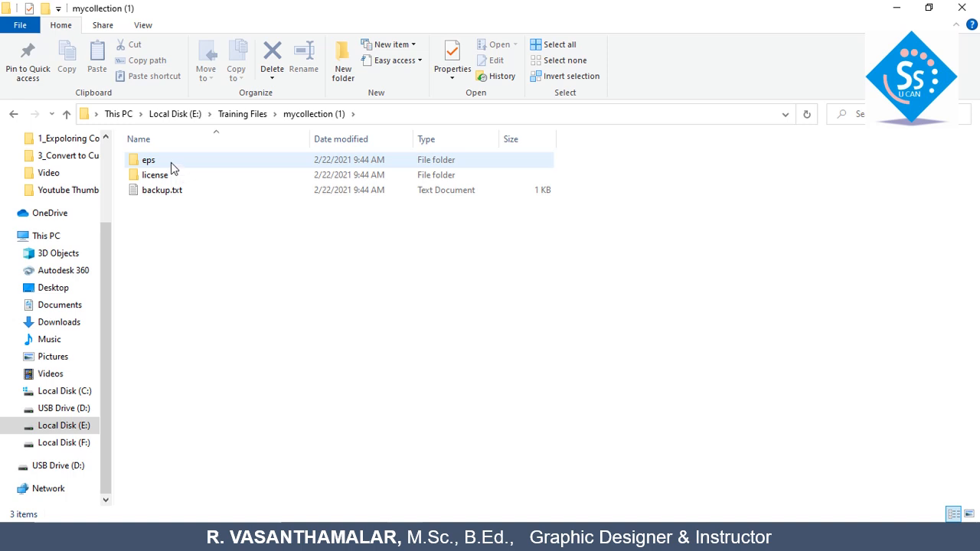
left_click(170, 163)
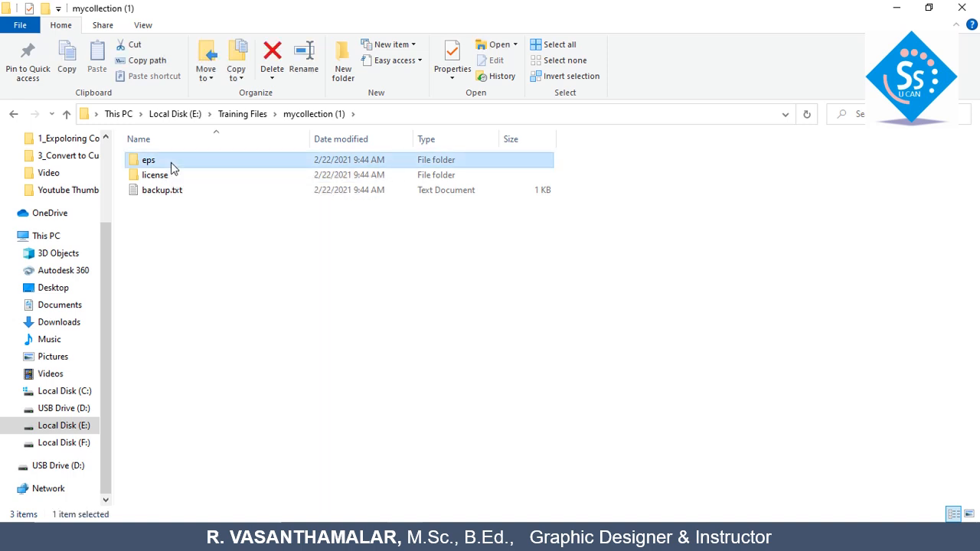
double_click(170, 162)
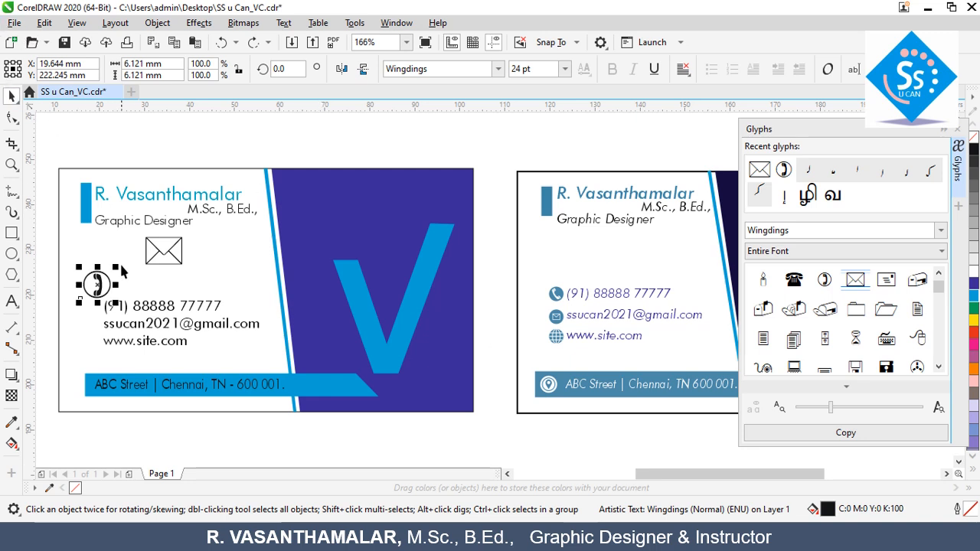
Step: Move the telephone and envelope glyphs off the business card, side by side above its upper edge
left_click_drag(98, 284, 316, 134)
left_click_drag(164, 253, 360, 148)
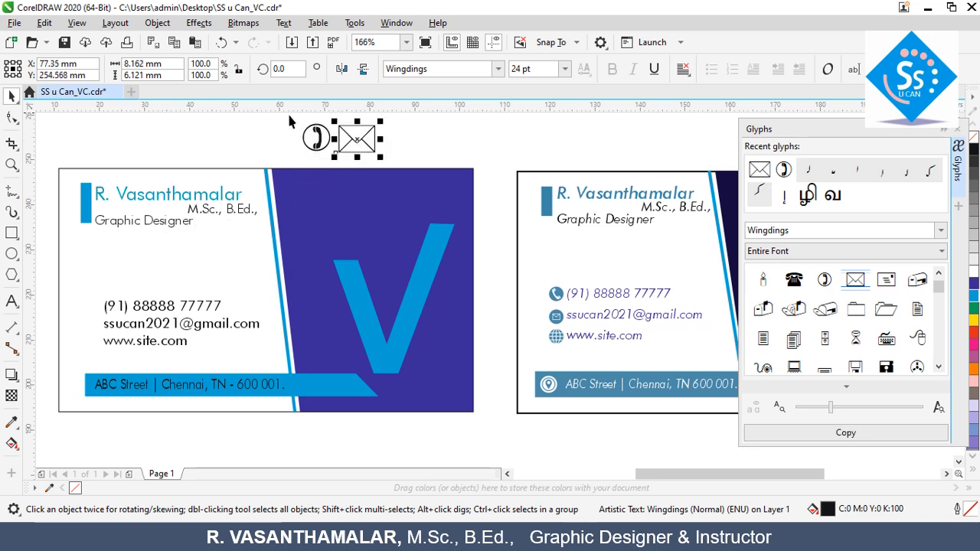
Step: Import all five EPS icon files from the mycollection (1) eps folder as editable, with text as curves
left_click(15, 23)
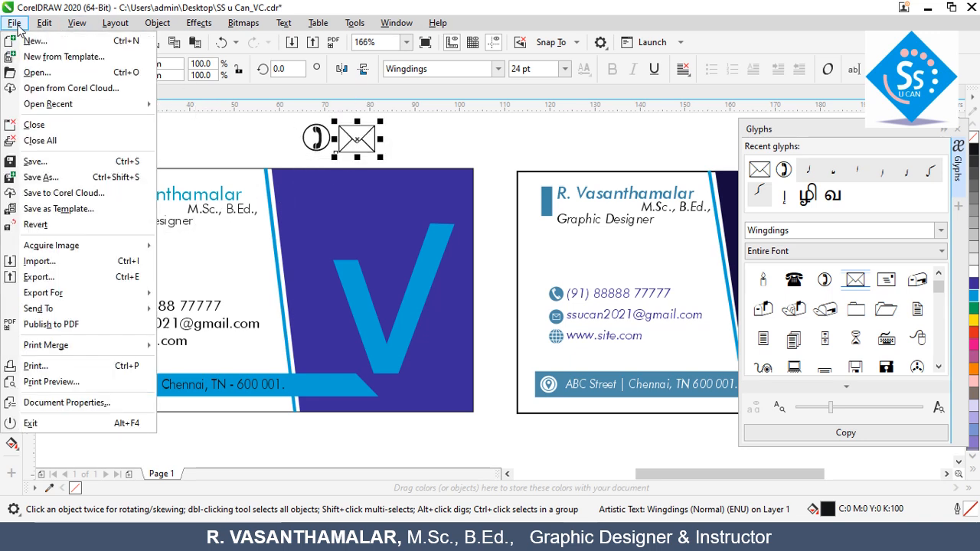
left_click(54, 266)
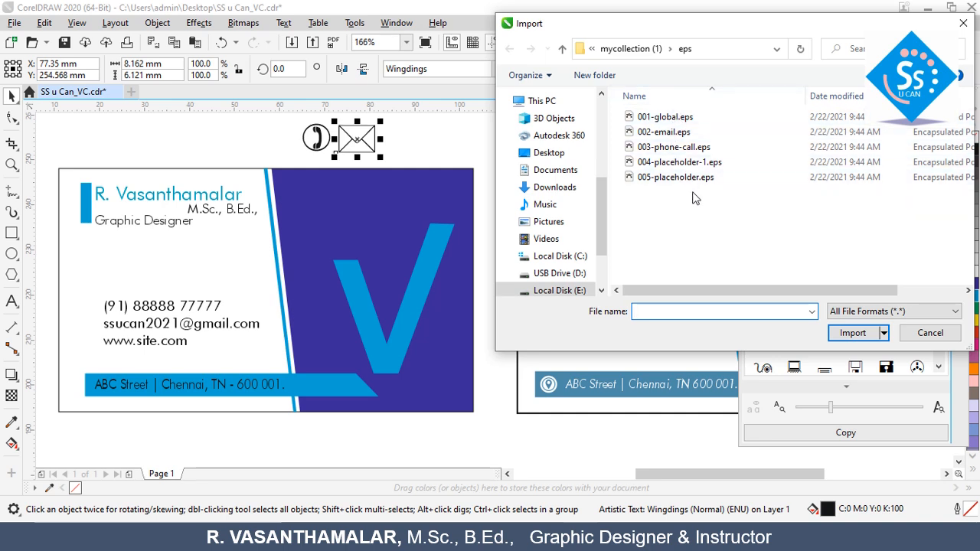
left_click(684, 123)
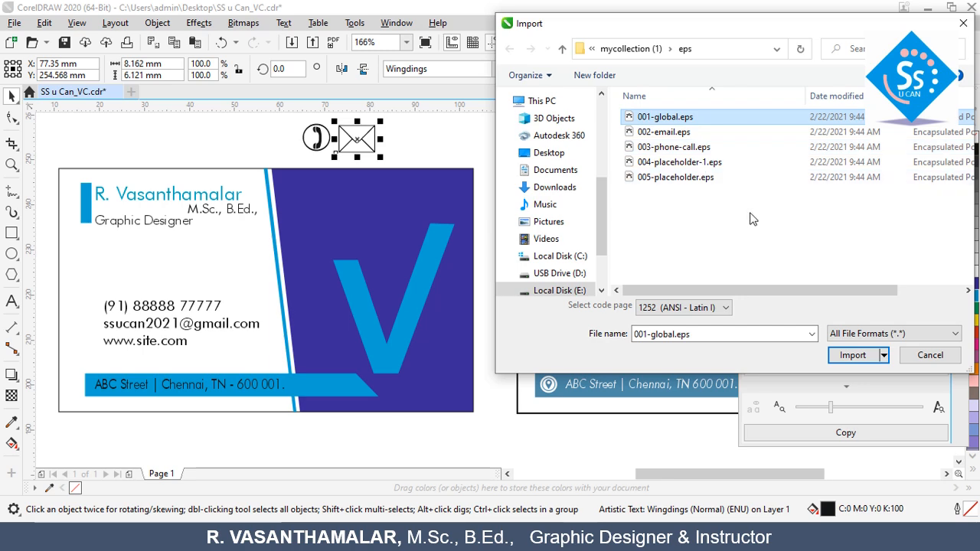
left_click_drag(647, 116, 765, 220)
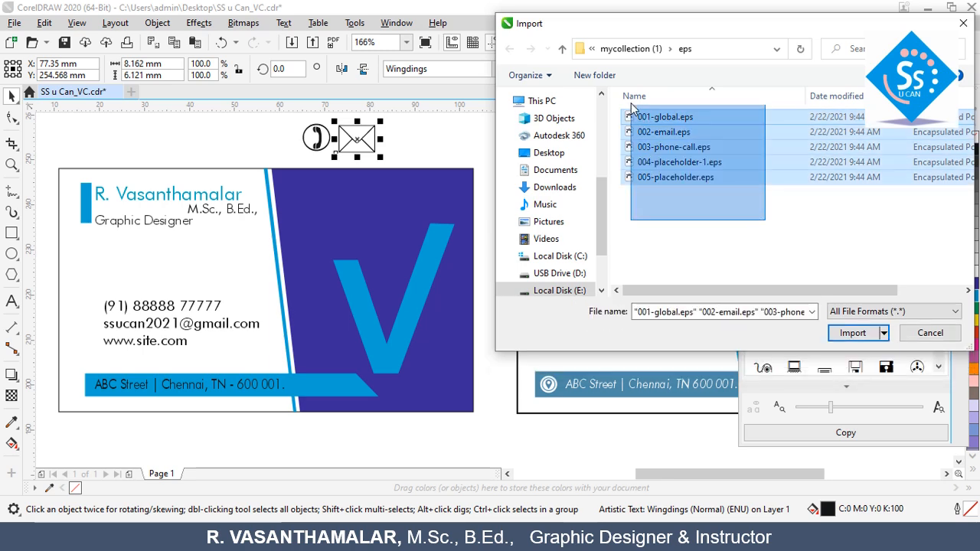
left_click(851, 333)
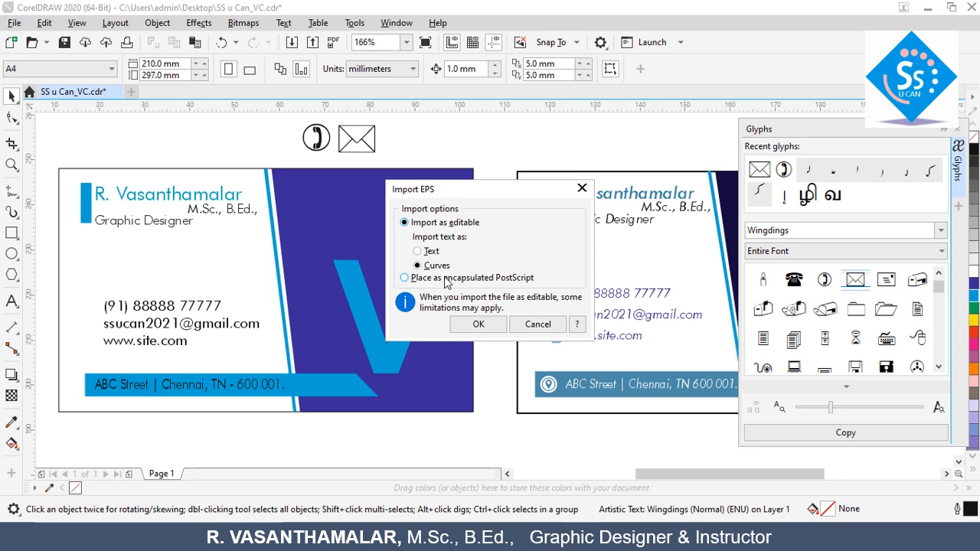
left_click(476, 325)
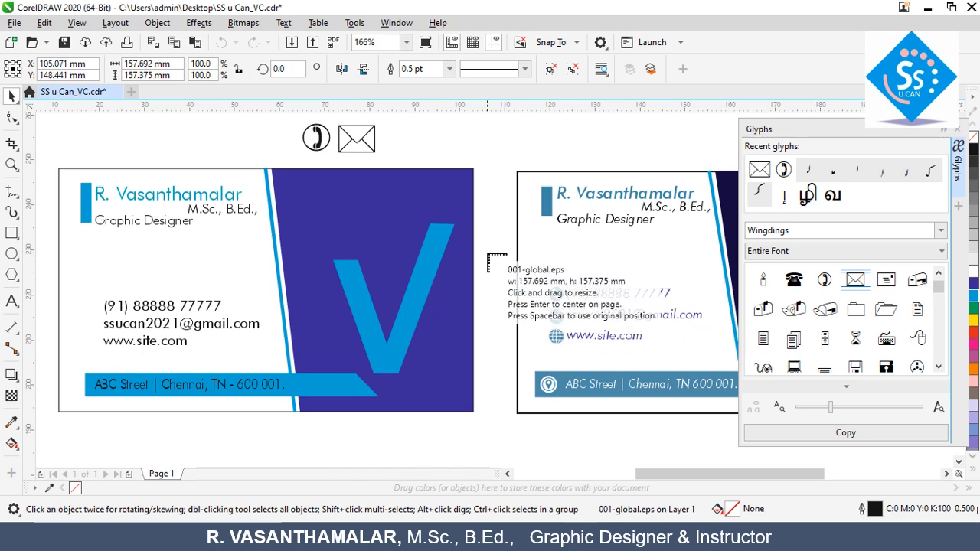
Step: Place the globe, email, phone and two placeholder icons at their original size below the left business card
left_click(477, 270)
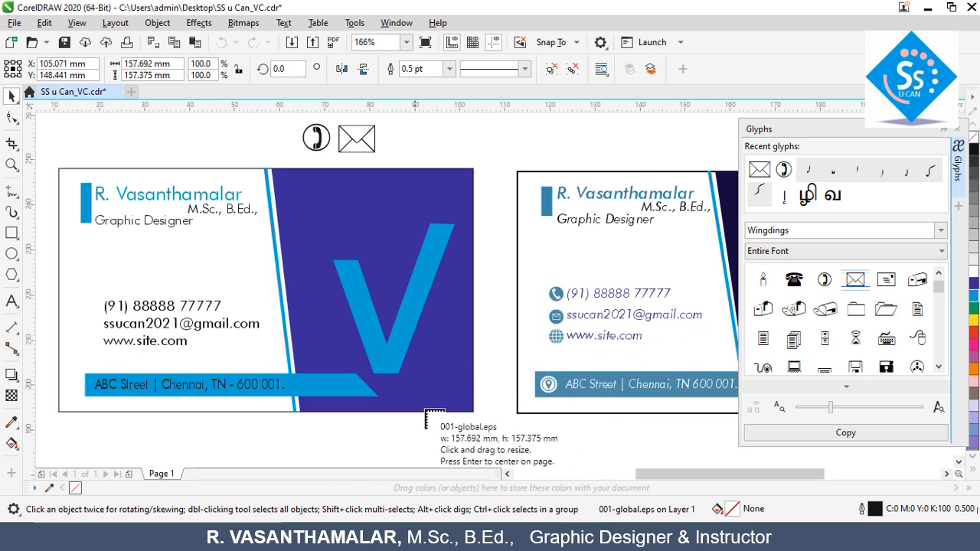
left_click(959, 464)
left_click(958, 464)
left_click(959, 464)
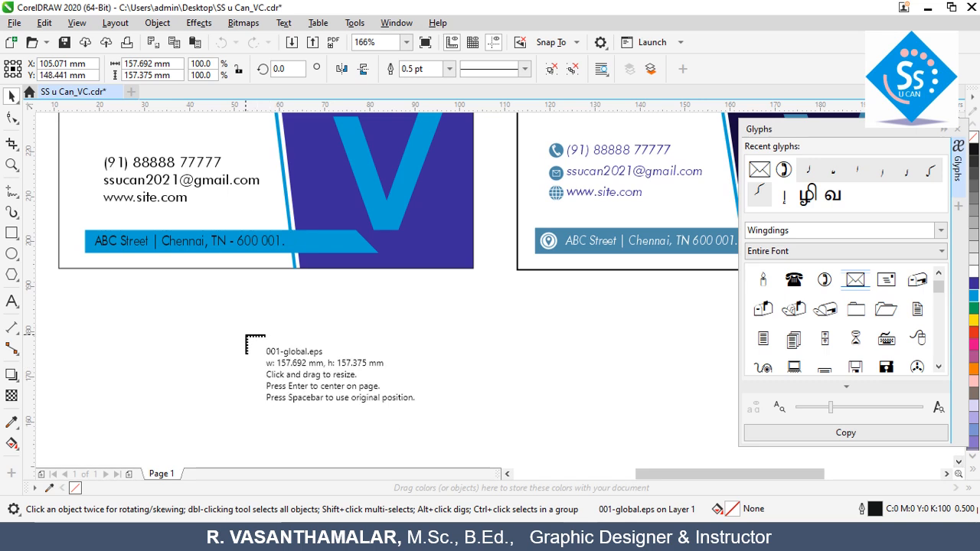
left_click(245, 335)
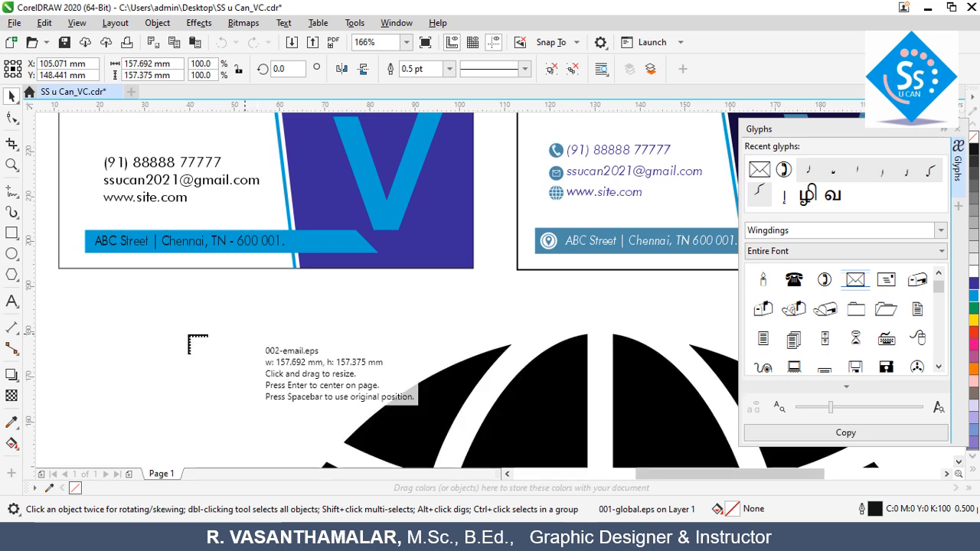
left_click(188, 334)
left_click(264, 356)
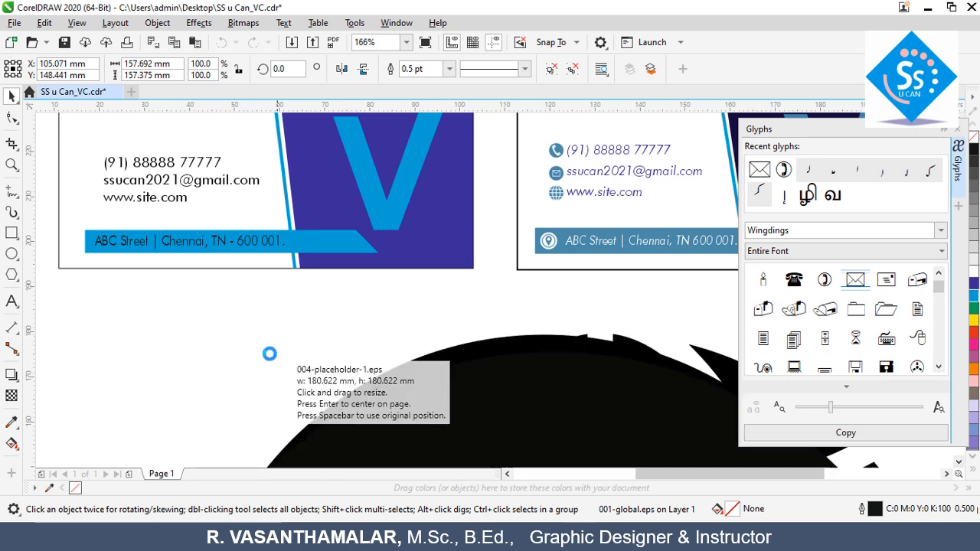
left_click(288, 354)
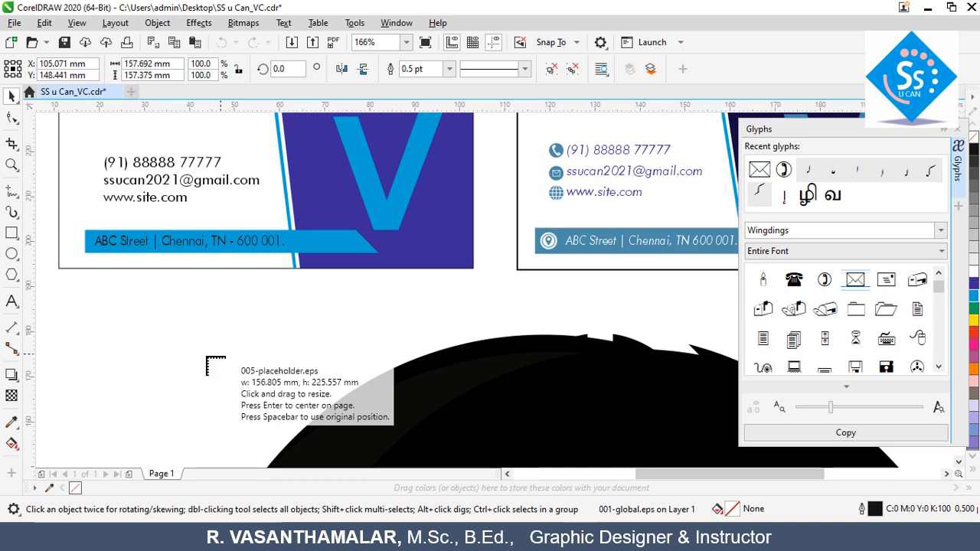
left_click(203, 353)
Step: Spread the overlapping imported icons apart, moving both placeholder pins and the email icon off the page's left side and the phone icon to its right
key("F4")
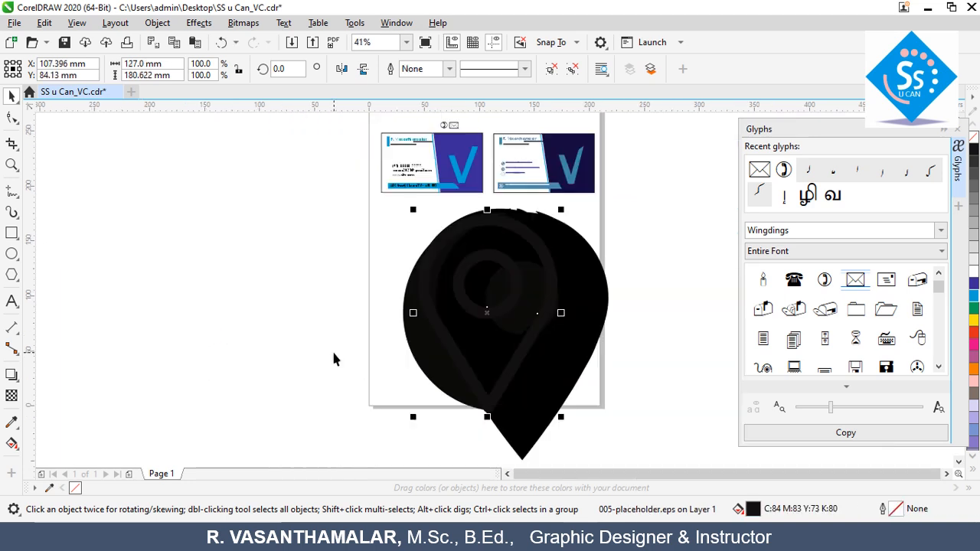
left_click_drag(484, 314, 244, 299)
left_click_drag(544, 323, 693, 307)
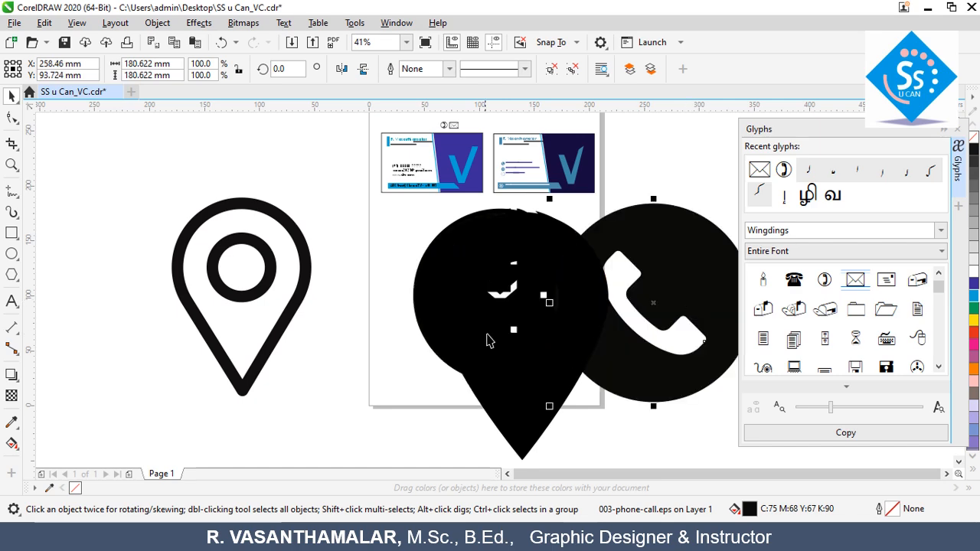
left_click_drag(490, 340, 146, 348)
left_click_drag(479, 299, 233, 176)
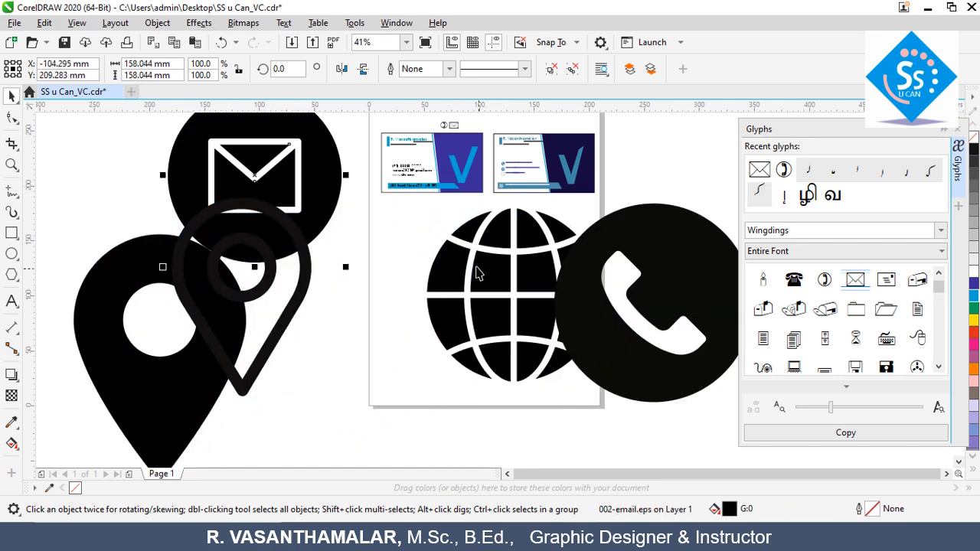
Step: Scale the globe icon down to 15.4% and repeat the same stretch on the phone icon
key("ctrl+z")
left_click_drag(471, 264, 473, 335)
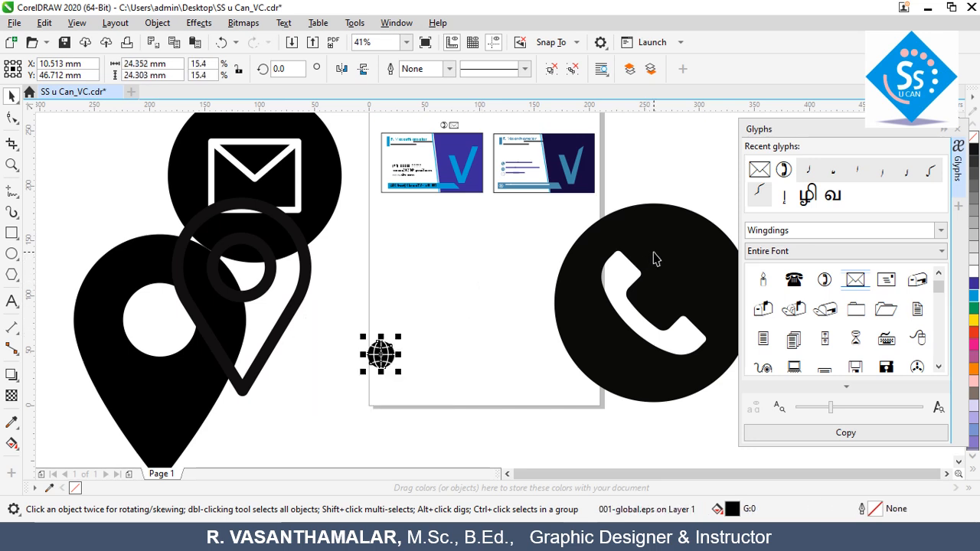
left_click(658, 255)
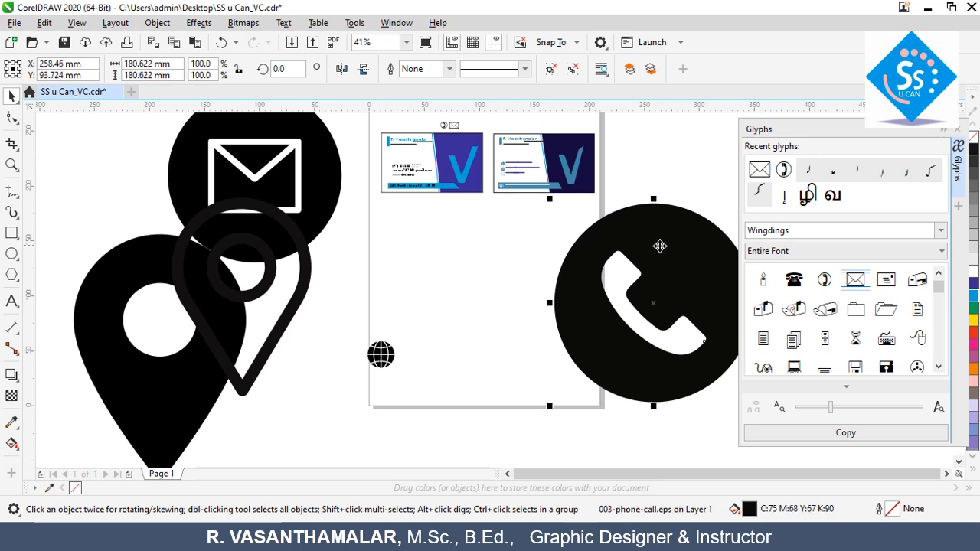
left_click(44, 23)
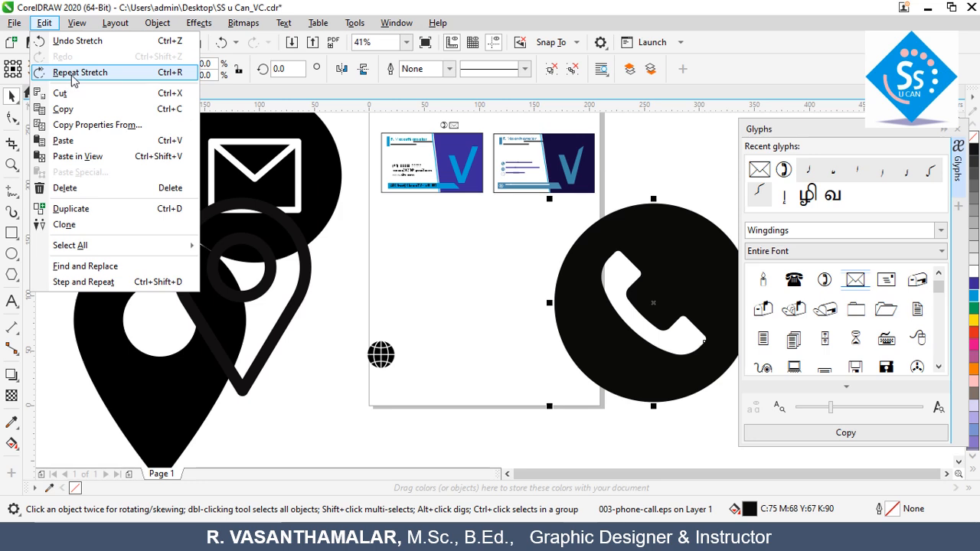
left_click(72, 74)
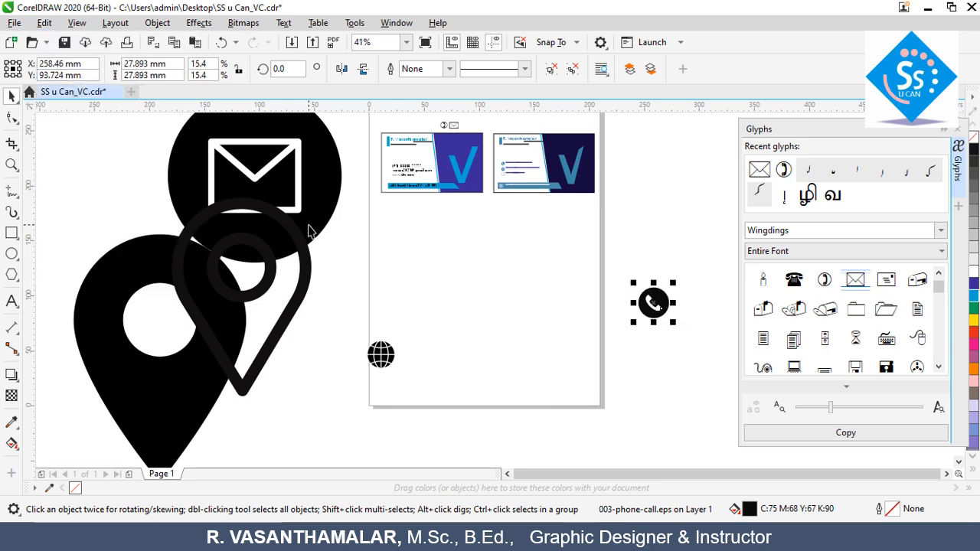
Step: Repeat the 15.4% stretch on the solid placeholder pin, the email icon and the outlined placeholder pin
left_click(141, 271)
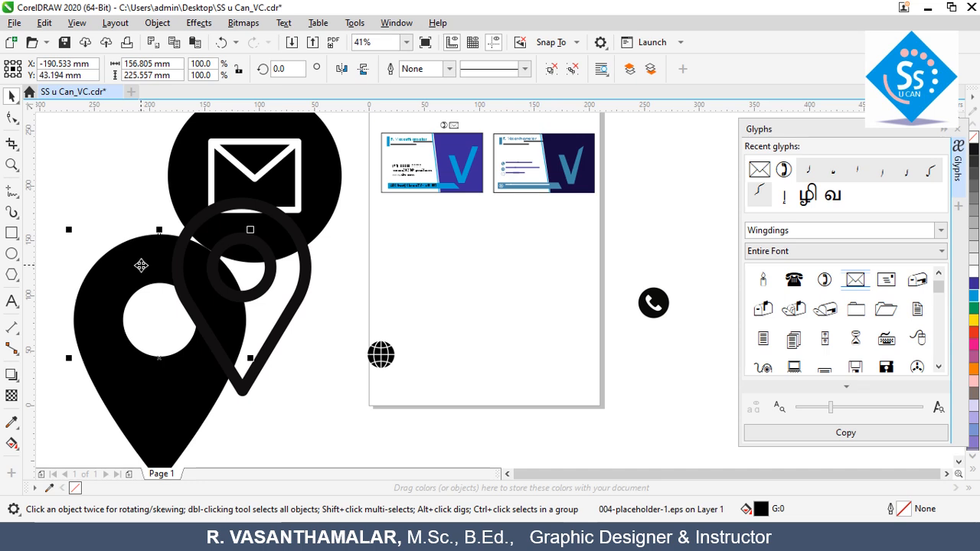
key("ctrl+r")
left_click(239, 160)
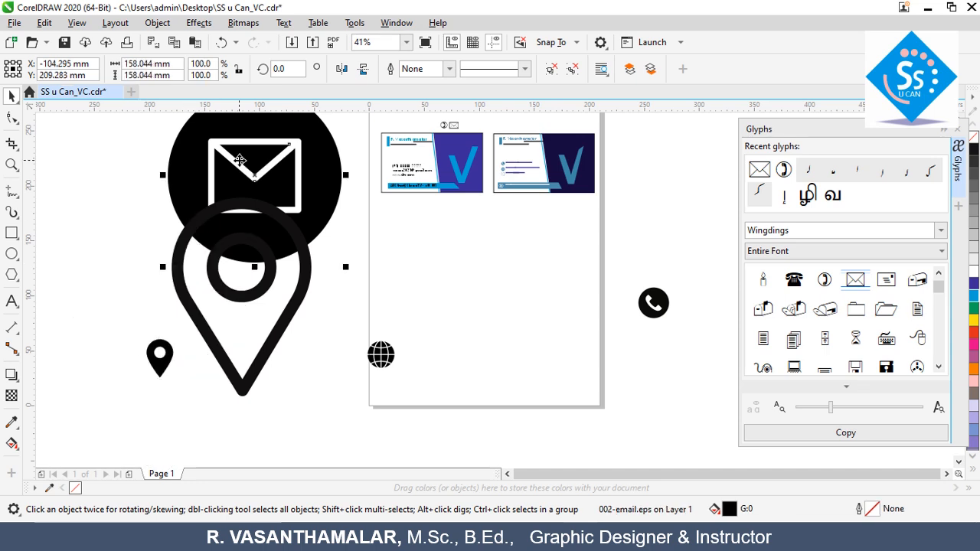
key("ctrl+r")
left_click(279, 221)
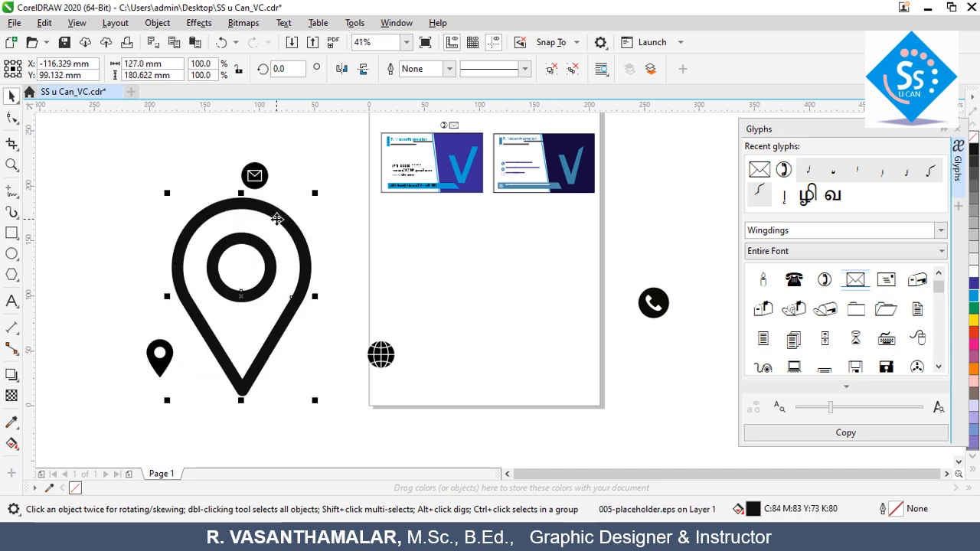
key("ctrl+r")
Step: Gather the globe, phone, email and two placeholder icons close together on the page below the business cards
left_click_drag(382, 355, 393, 226)
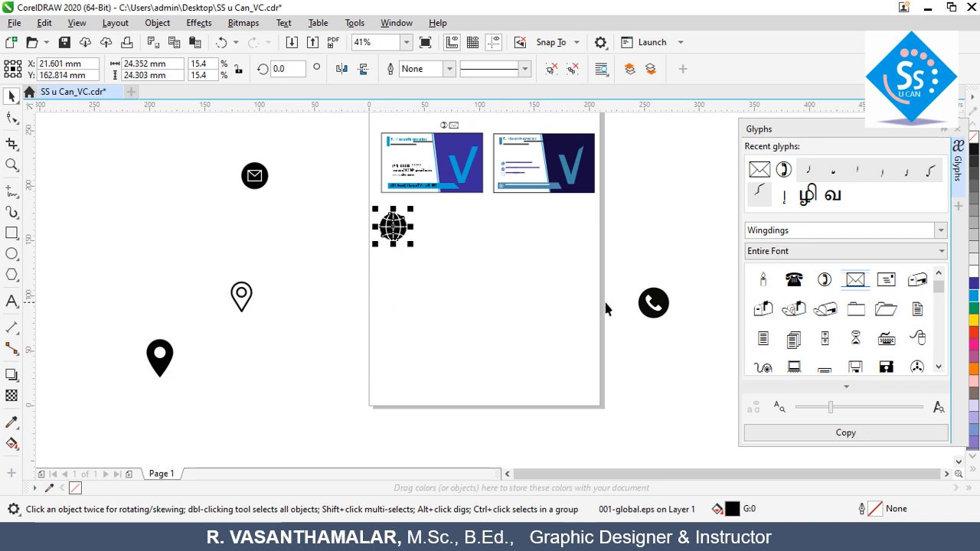
left_click_drag(657, 308, 433, 235)
left_click_drag(249, 182, 476, 226)
left_click_drag(240, 295, 307, 293)
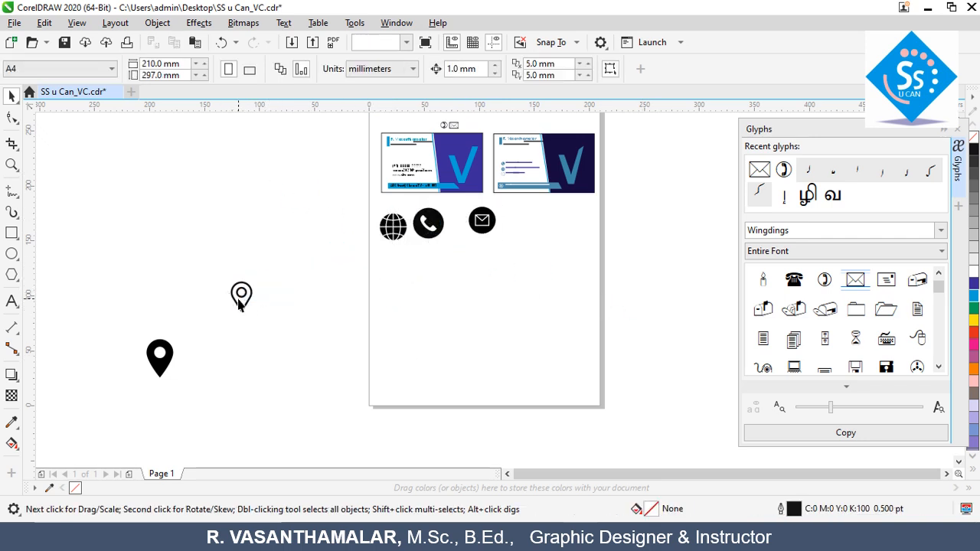
left_click_drag(240, 298, 412, 265)
left_click_drag(167, 364, 497, 265)
Step: Scale all five icons down together to a cluster about 20 mm wide and 13 mm high
key("z")
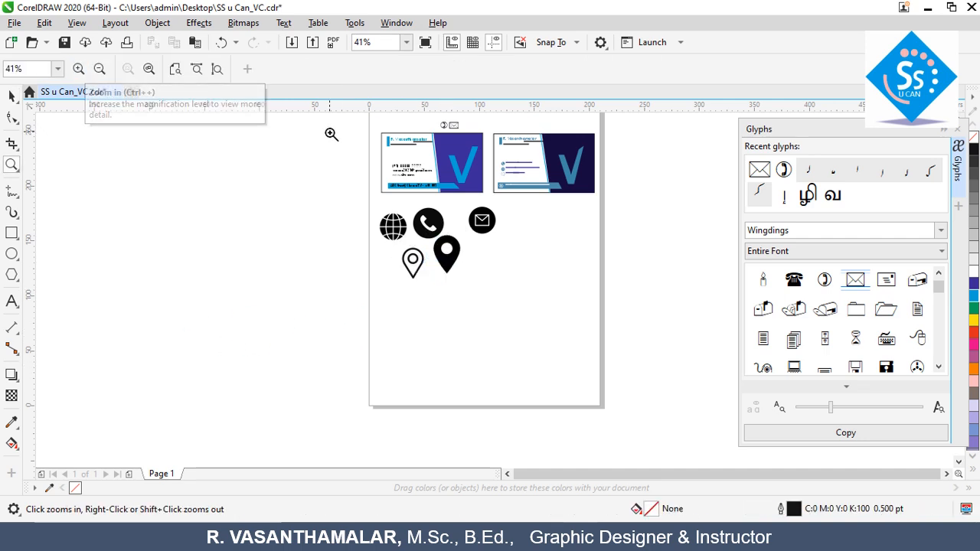
left_click_drag(338, 123, 645, 280)
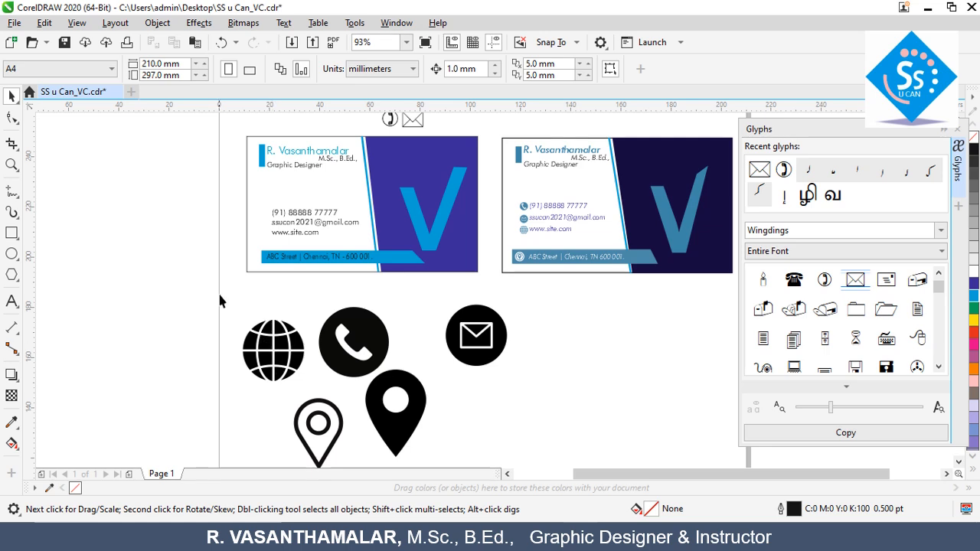
left_click_drag(211, 284, 555, 448)
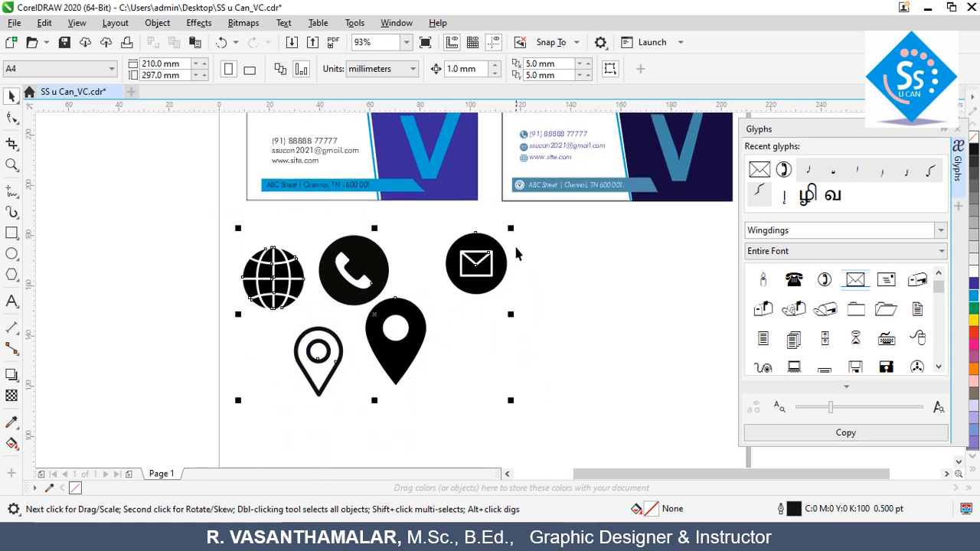
left_click_drag(513, 228, 516, 292)
left_click(342, 298)
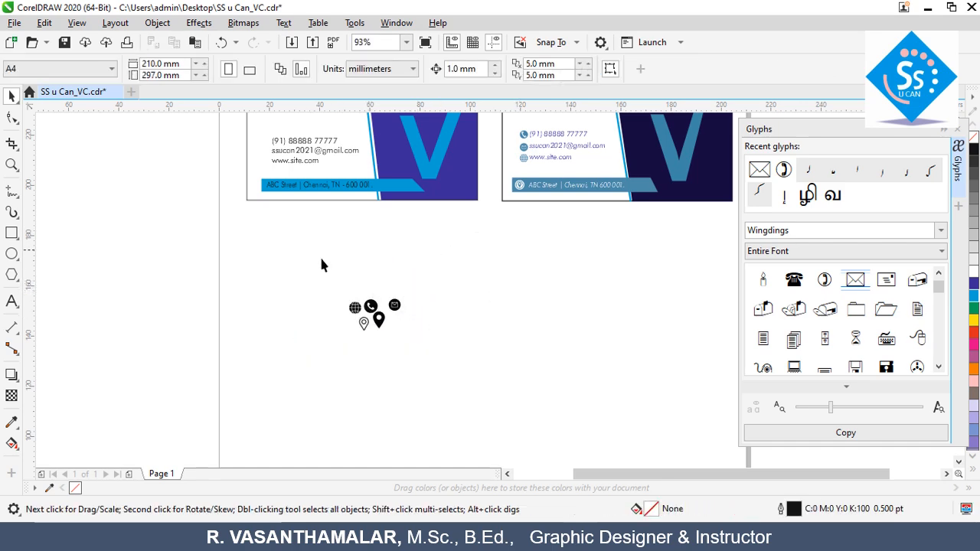
Step: Move the icon cluster to the left of the first card, beside its contact lines, and close the Glyphs docker
left_click(379, 322)
left_click_drag(379, 322, 216, 152)
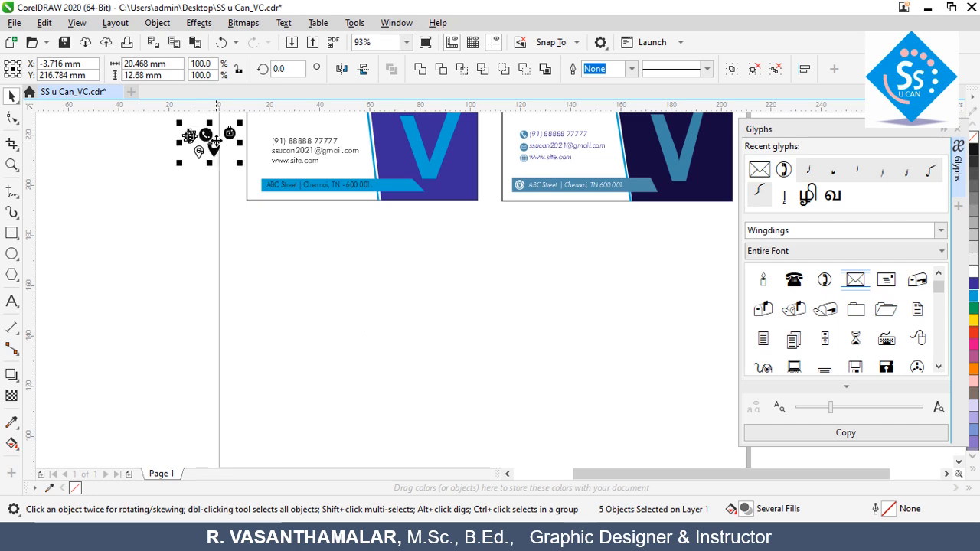
key("z")
left_click_drag(150, 119, 516, 184)
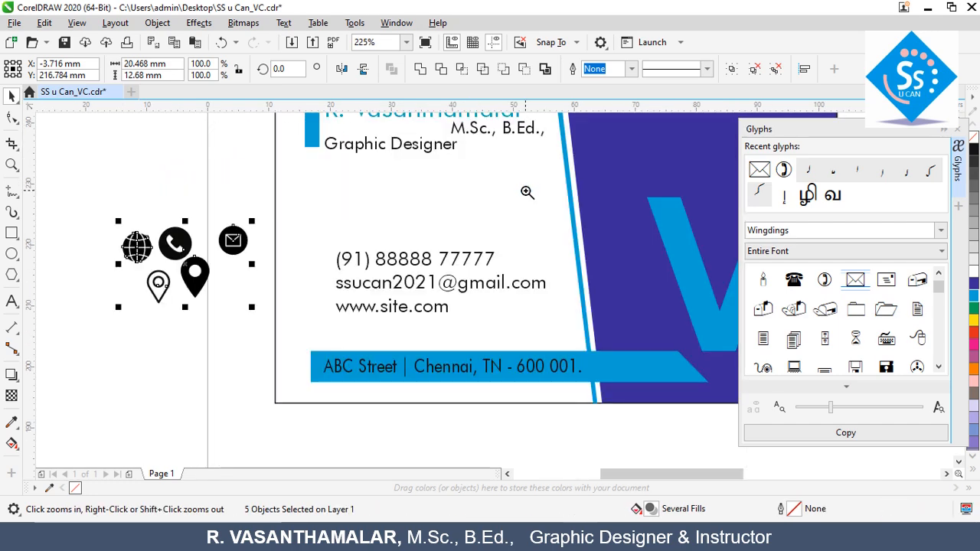
left_click(958, 131)
scroll(90, 297, "up", 3)
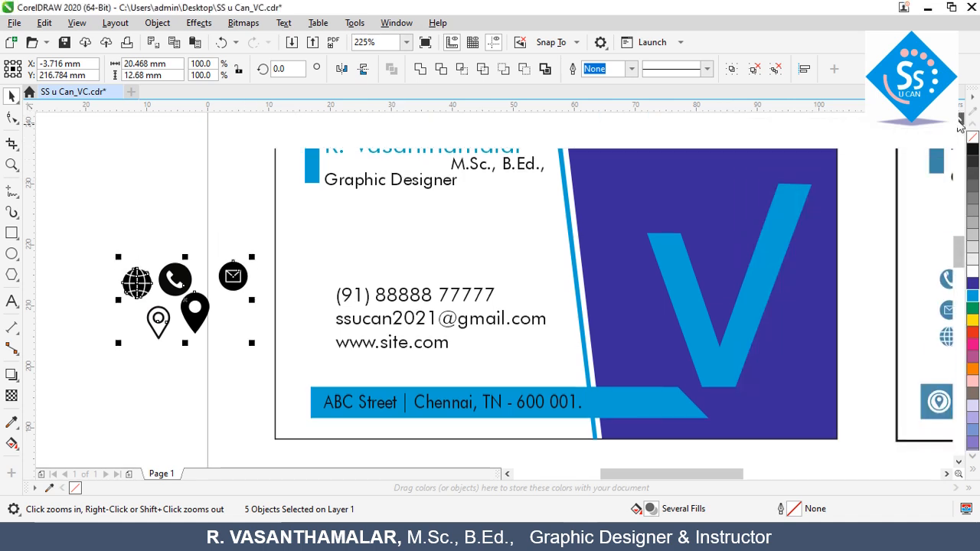
Step: Shrink the five icons together once more to 2.2% of their original size
left_click(90, 297)
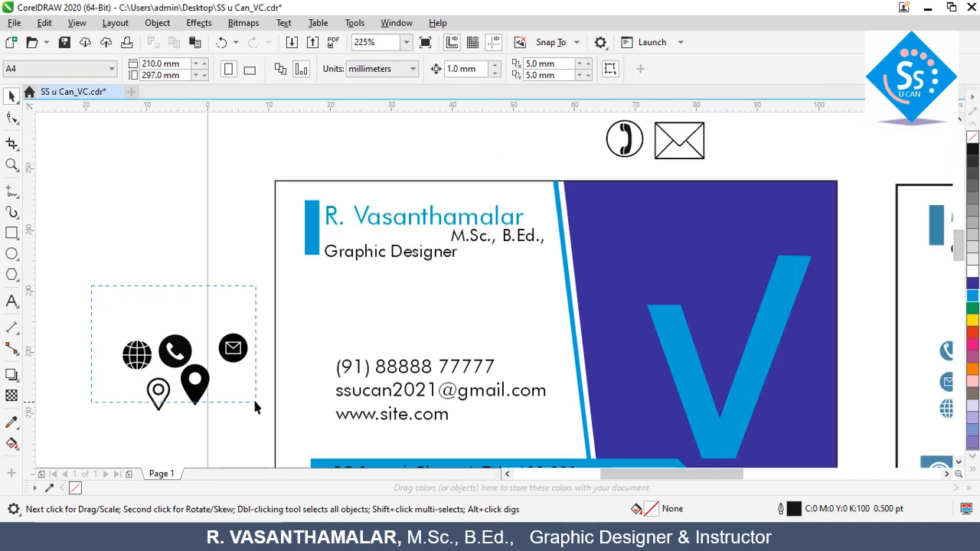
left_click_drag(254, 402, 276, 452)
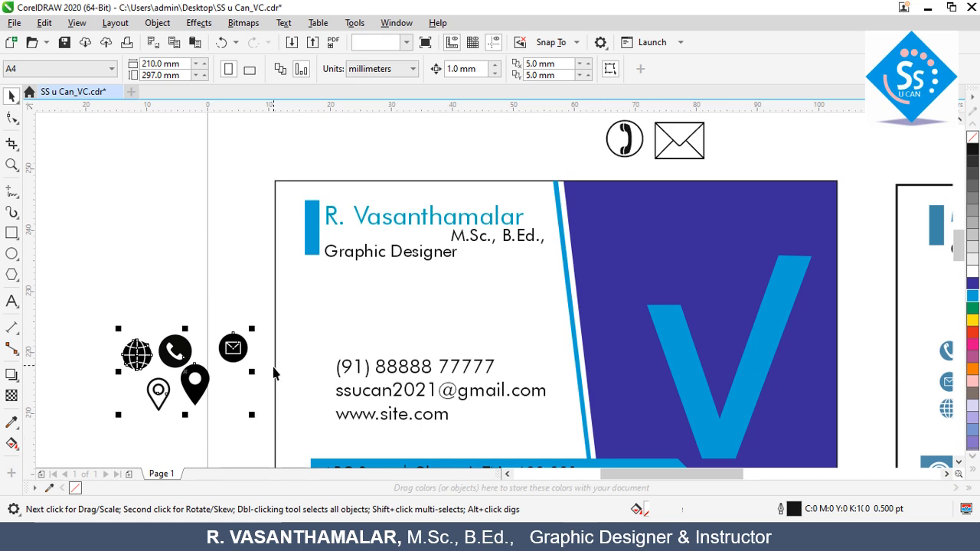
left_click_drag(254, 330, 235, 341)
key("Escape")
Step: Place the phone, email and globe icons in front of the card's phone number, e-mail and website lines respectively
left_click_drag(177, 360, 320, 377)
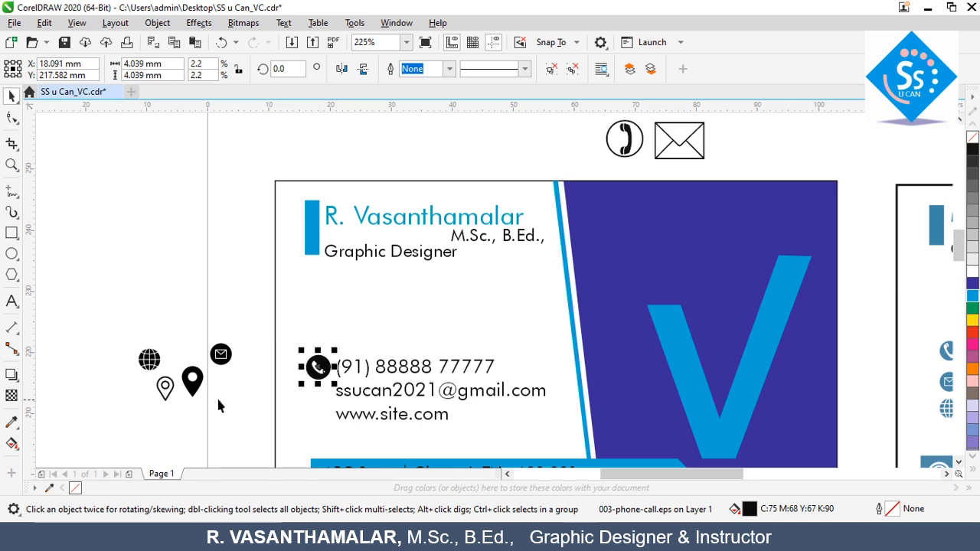
left_click_drag(230, 358, 329, 398)
left_click_drag(149, 366, 318, 427)
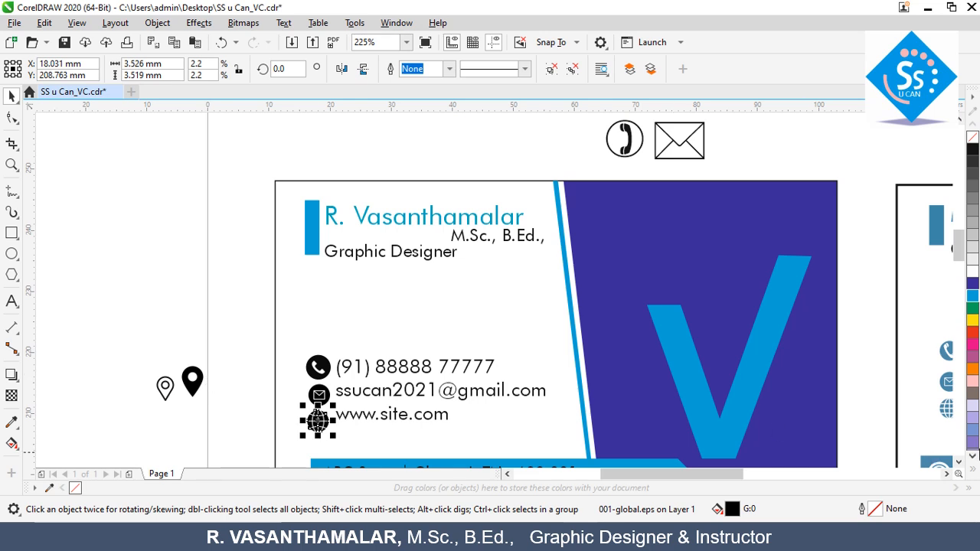
scroll(864, 431, "down", 3)
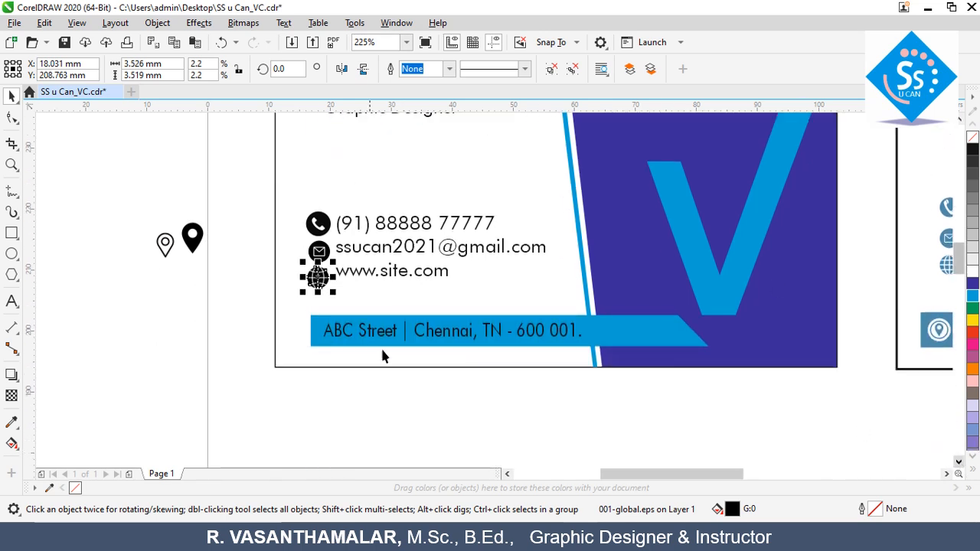
Step: Move the solid location pin icon to the empty space below the first card's address bar
left_click_drag(192, 236, 277, 305)
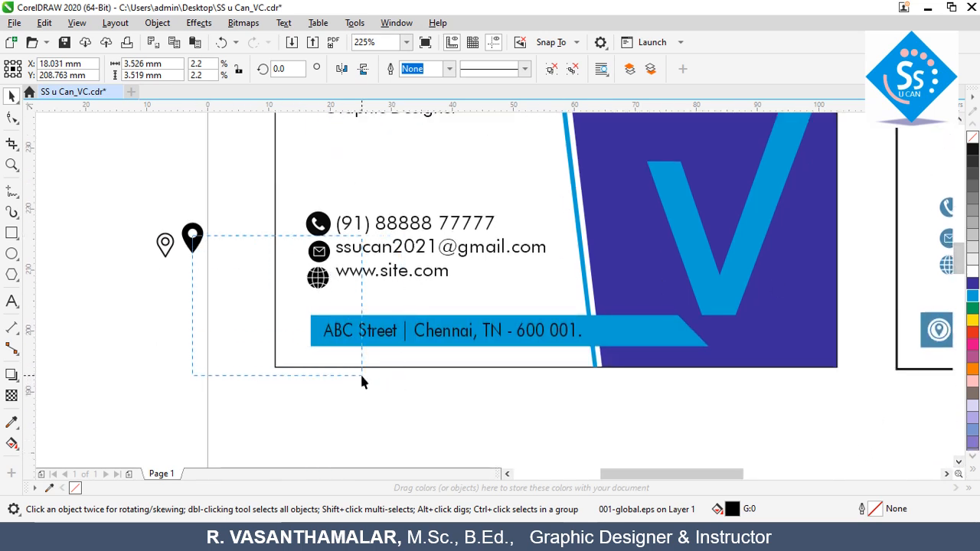
left_click_drag(362, 376, 361, 376)
left_click(161, 190)
left_click(196, 246)
left_click_drag(196, 246, 368, 402)
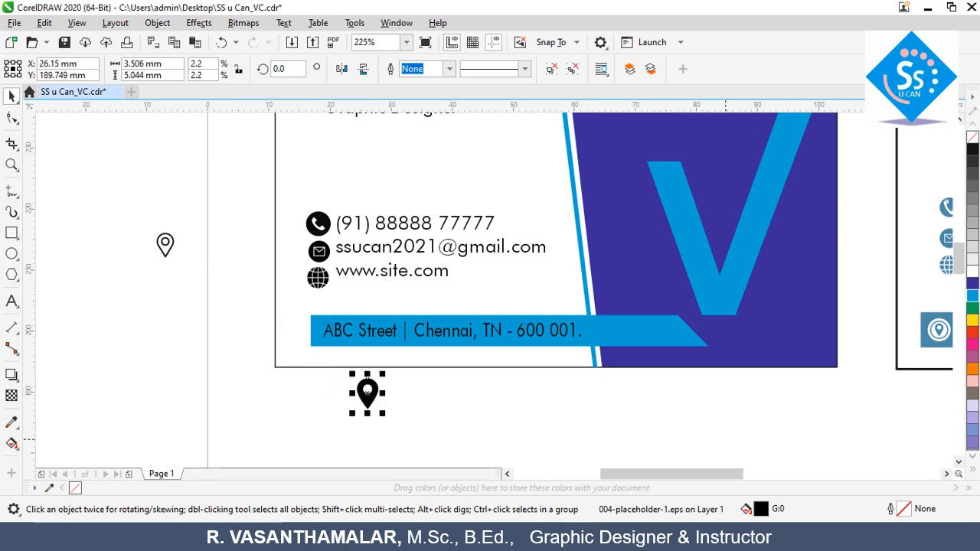
Step: Scale the solid pin icon down to 1.7% and move it below the reference card's address bar
left_click(947, 475)
left_click(947, 475)
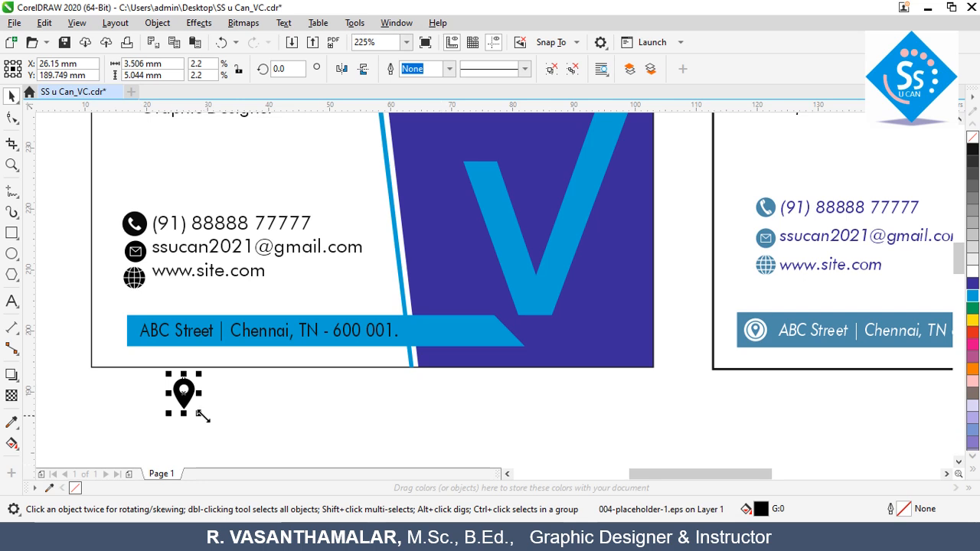
left_click_drag(203, 415, 758, 399)
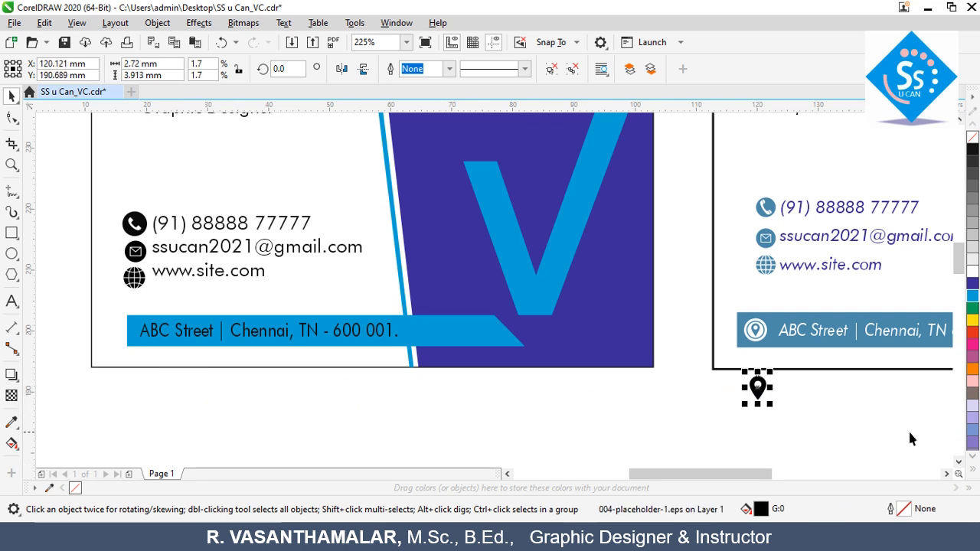
Step: Draw a circle next to the pin icon and set its width and height to 4 mm
left_click(11, 165)
left_click_drag(667, 281, 889, 431)
left_click(10, 96)
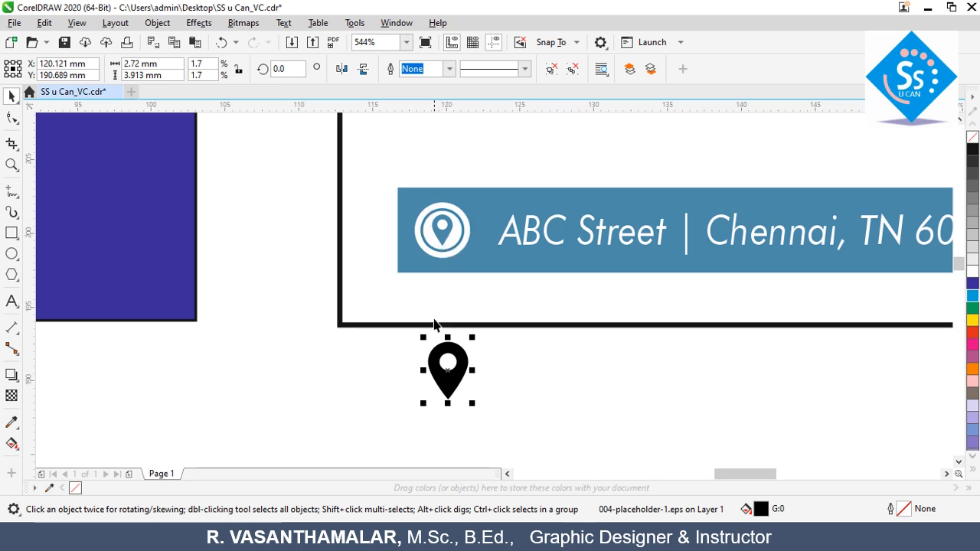
left_click(11, 255)
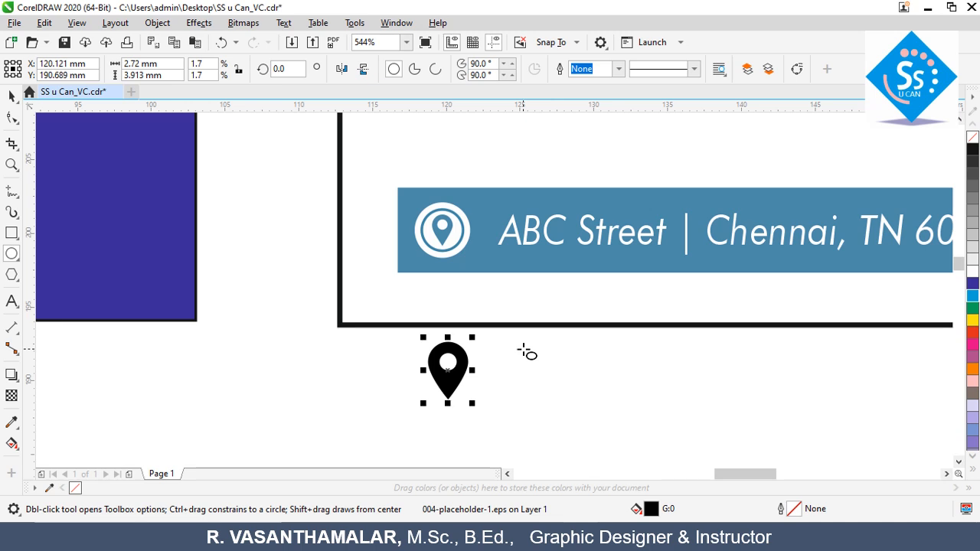
left_click_drag(532, 348, 596, 413)
left_click_drag(170, 65, 93, 71)
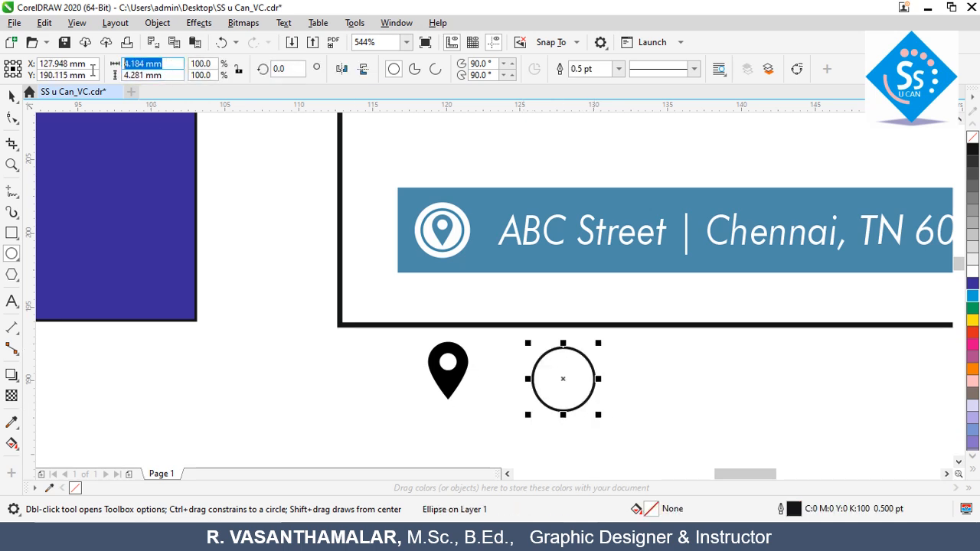
type("4")
key("Tab")
type("4")
key("Tab")
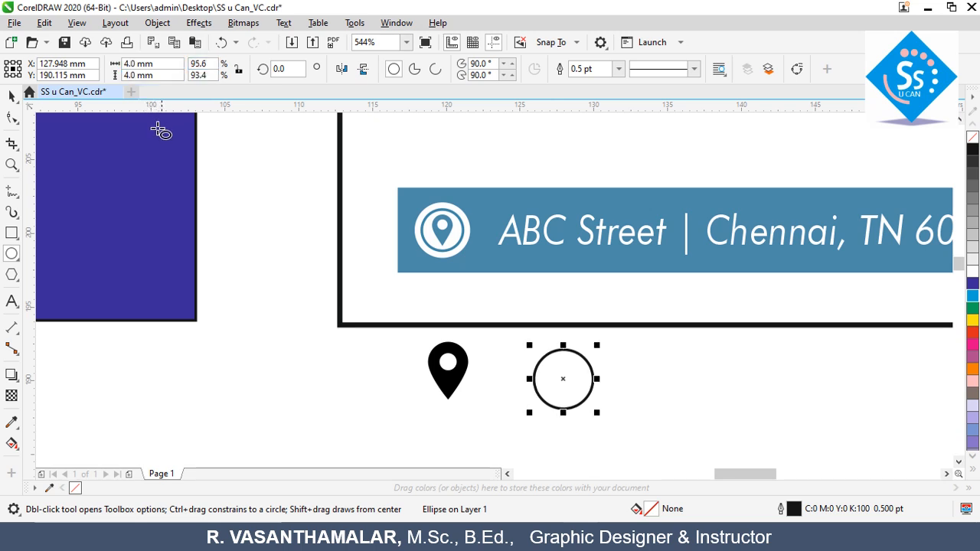
Step: Set the circle's width and height to 3 mm
left_click_drag(170, 65, 94, 67)
type("3")
key("Tab")
type("3")
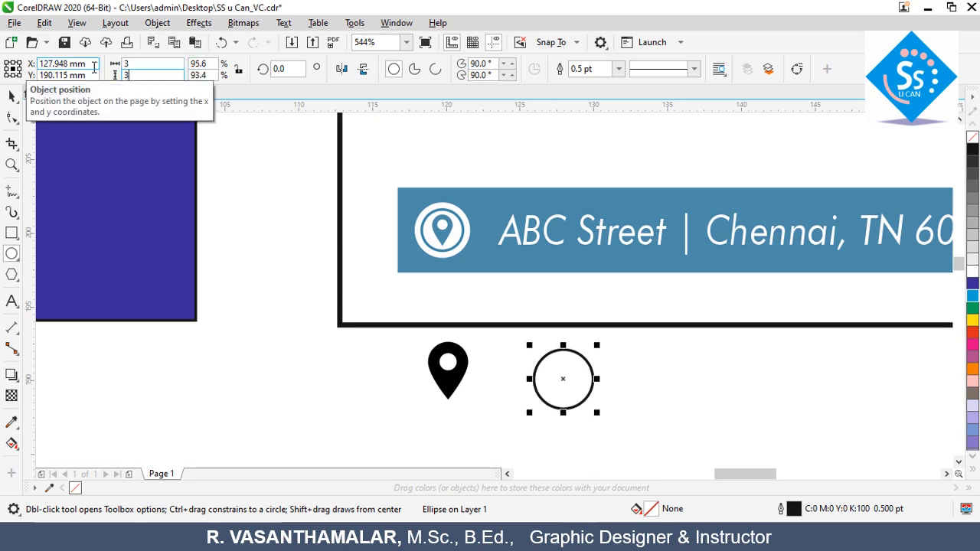
key("Return")
key("space")
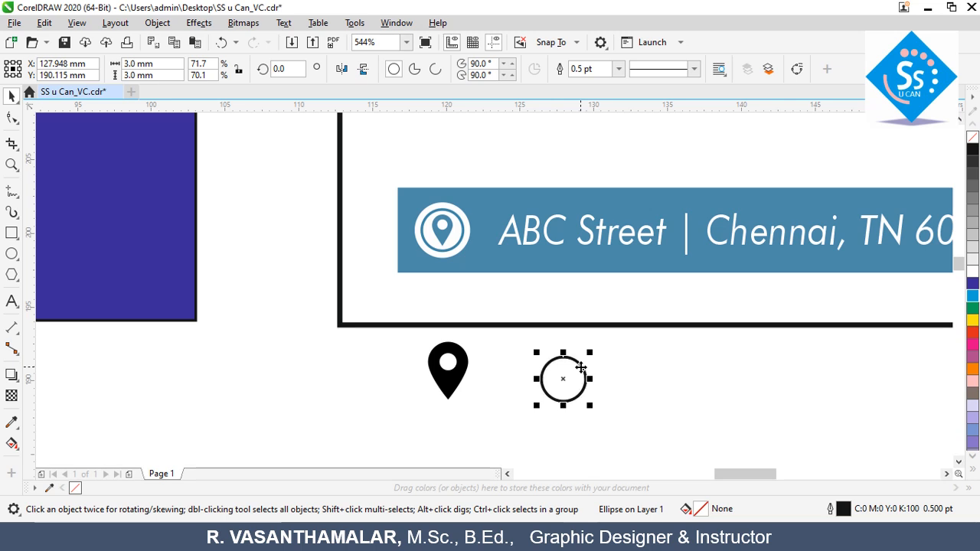
Step: Add a concentric inner circle about 2 mm wide, and place the pin icon inside it, scaled down to 0.8%
left_click_drag(591, 353, 596, 363)
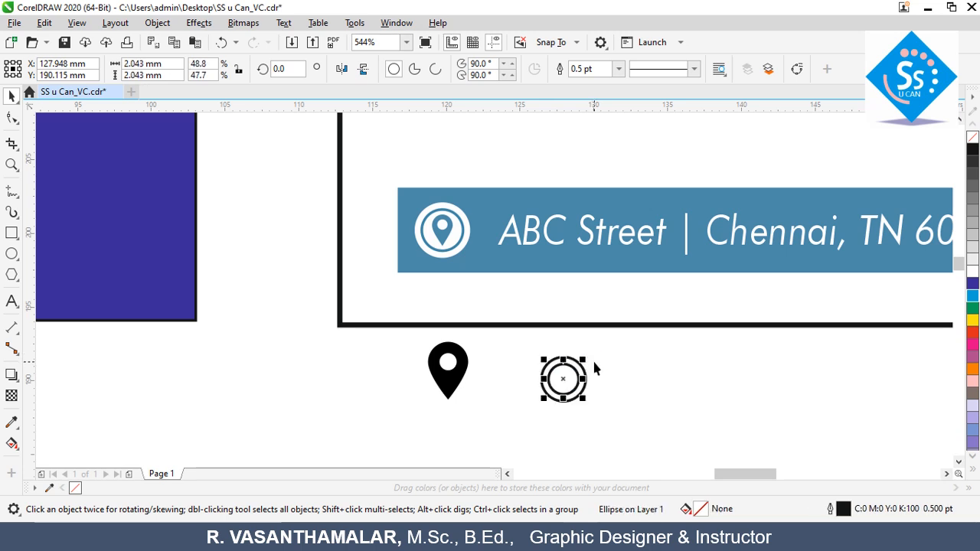
left_click(448, 379)
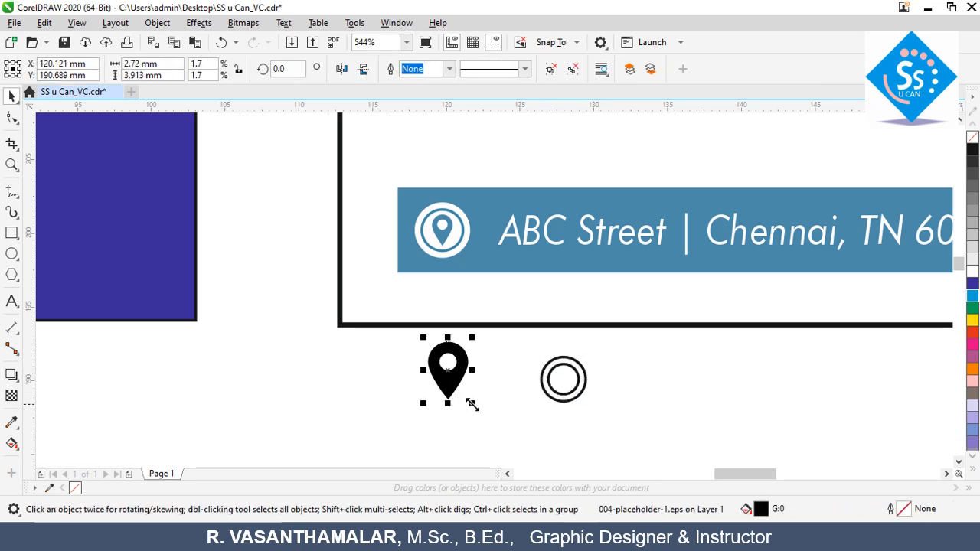
left_click_drag(475, 403, 571, 392)
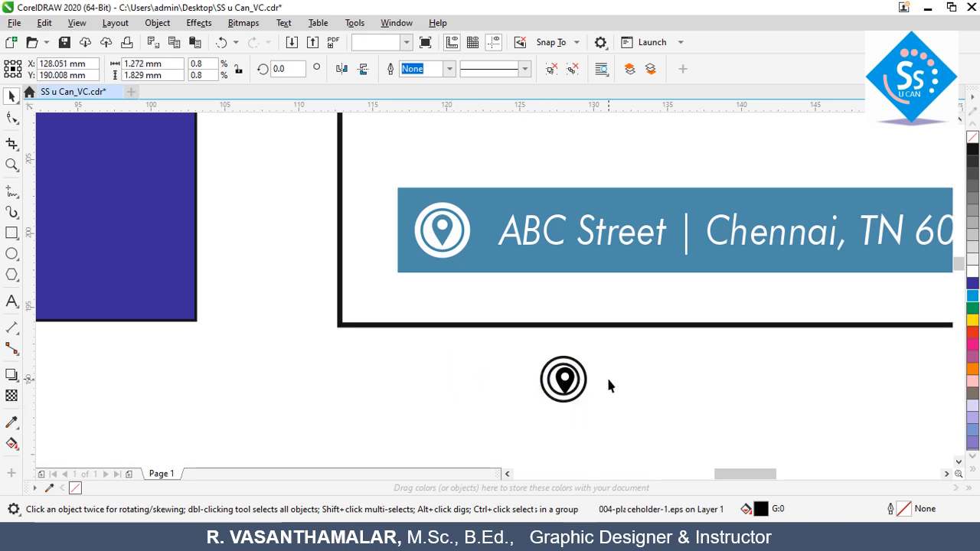
Step: Enlarge the inner circle to about 2.65 mm and the outer circle to about 3.9 mm around their shared centre
left_click(578, 392)
left_click(553, 392)
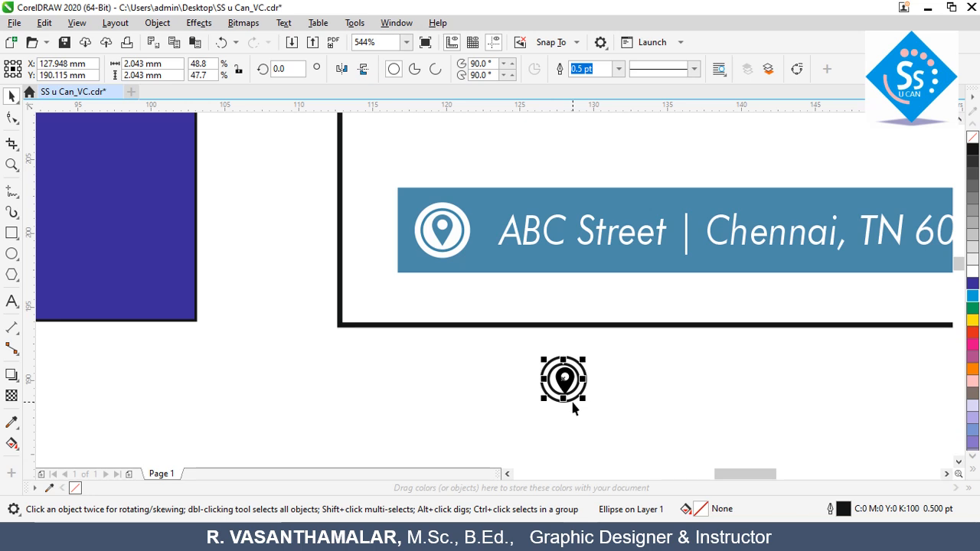
left_click(562, 400, "shift")
left_click_drag(592, 407, 600, 411)
Step: Adjust the pin icon's position so it sits centred within the two rings
left_click(574, 390)
left_click(568, 380)
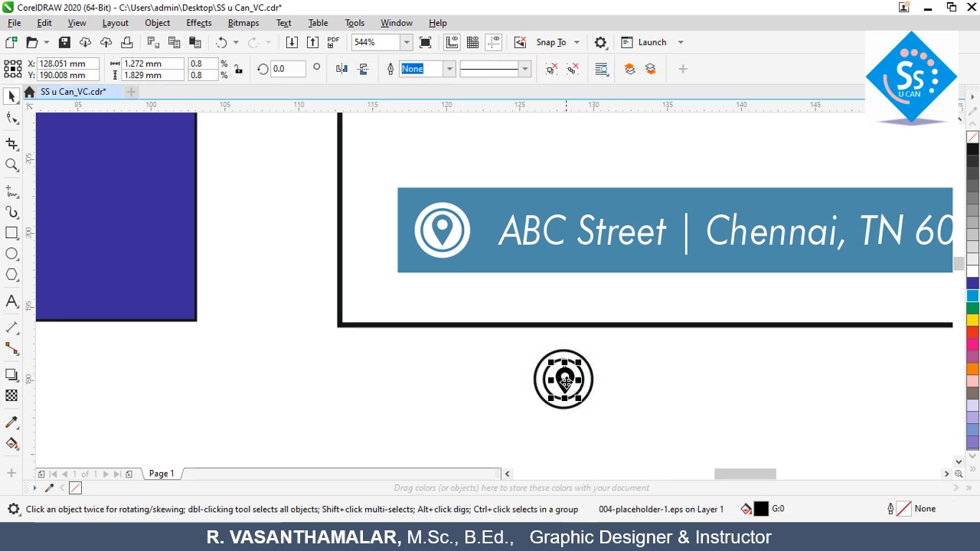
left_click_drag(567, 380, 567, 386)
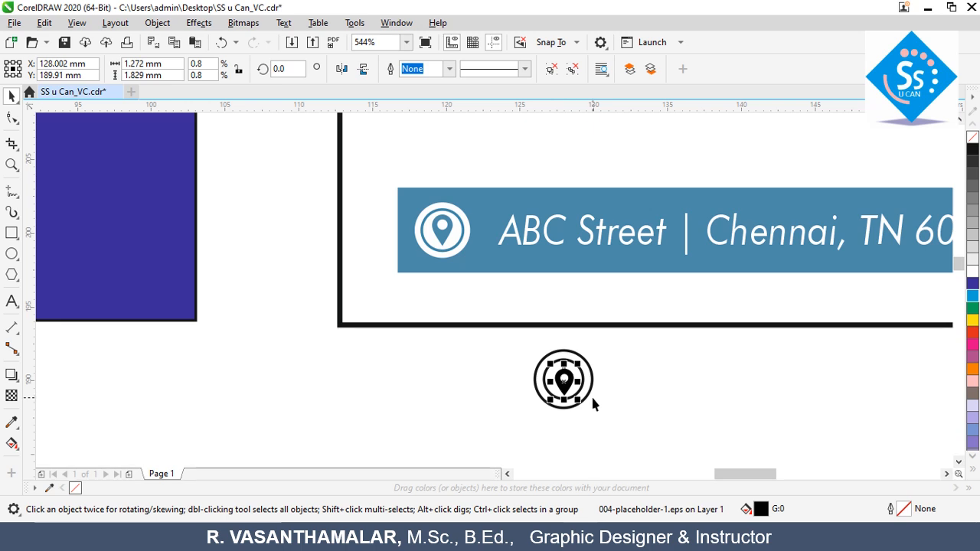
left_click(600, 396)
left_click(573, 389)
left_click(591, 380)
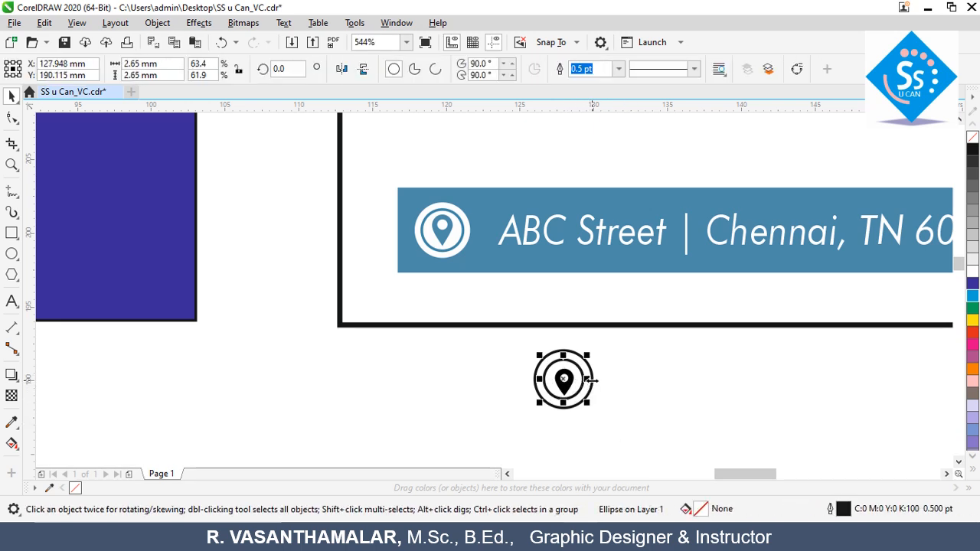
left_click(591, 374)
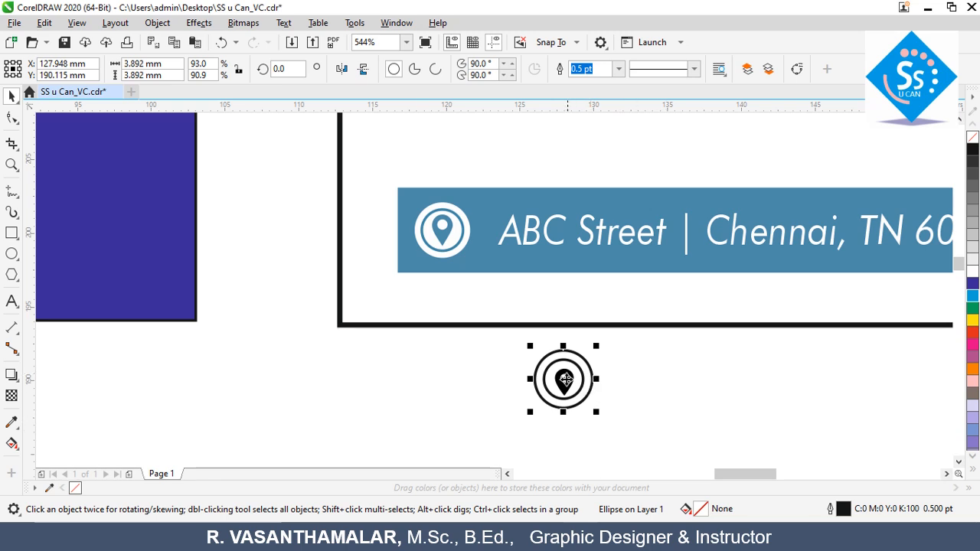
Step: Group the pin icon and its two surrounding circles
left_click(625, 423)
left_click_drag(680, 450, 319, 186)
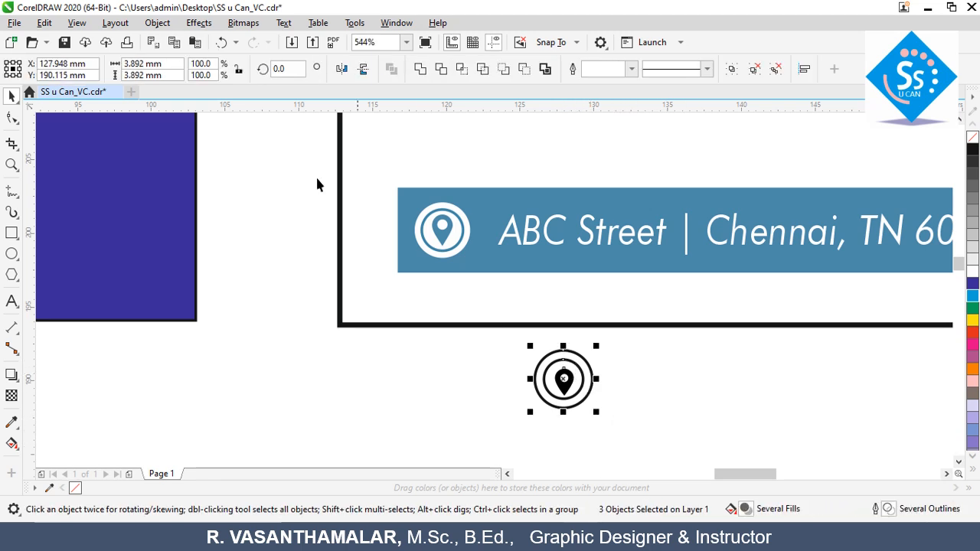
left_click(158, 22)
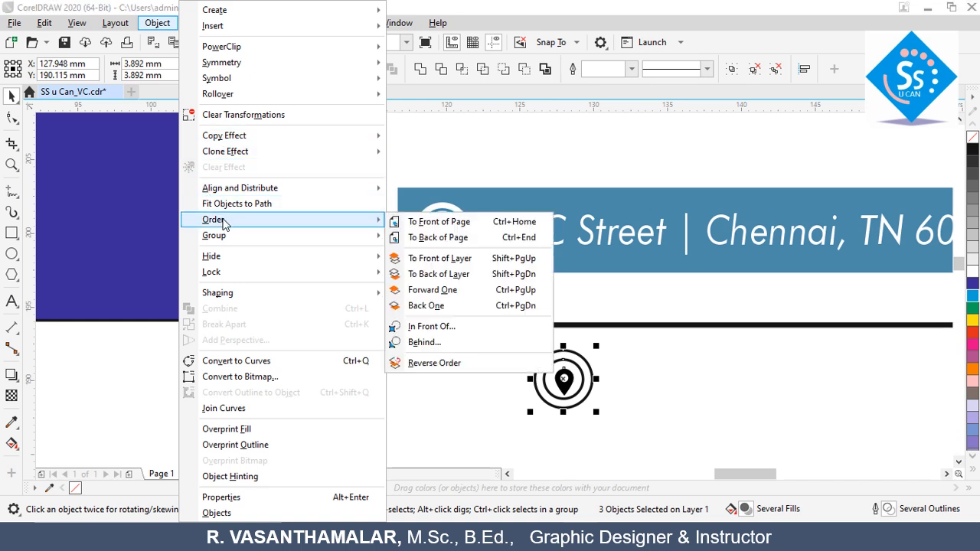
mouse_move(219, 235)
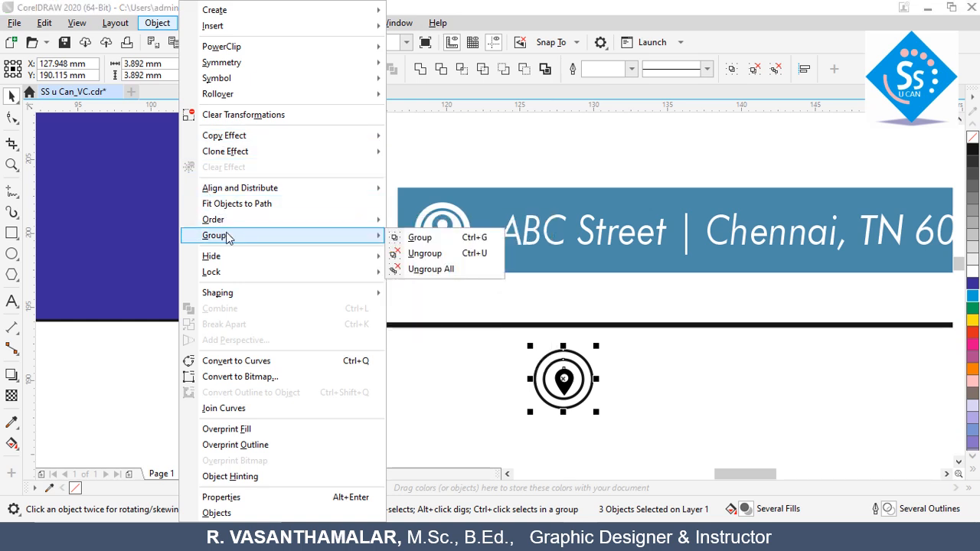
left_click(421, 238)
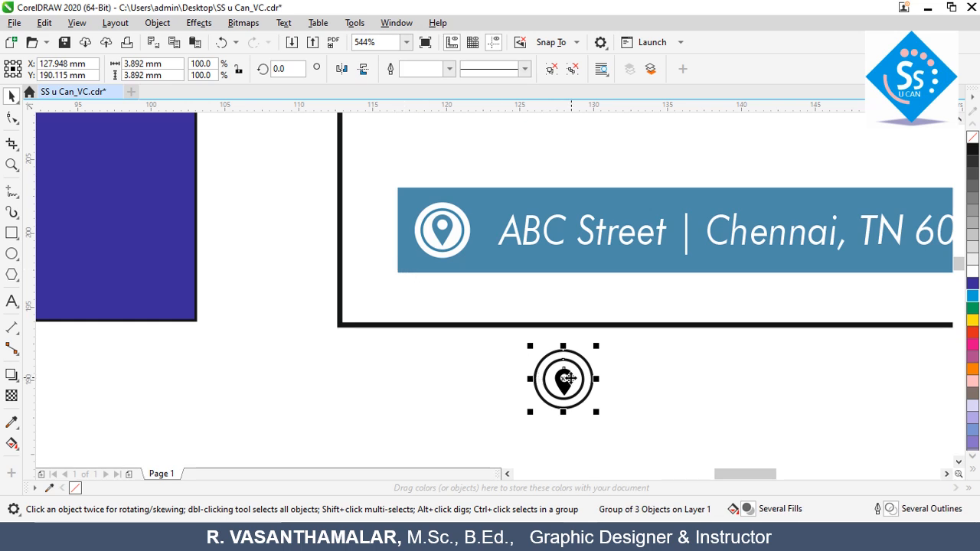
Step: Place the grouped pin icon at the left end of the first card's cyan address bar
left_click_drag(569, 379, 188, 379)
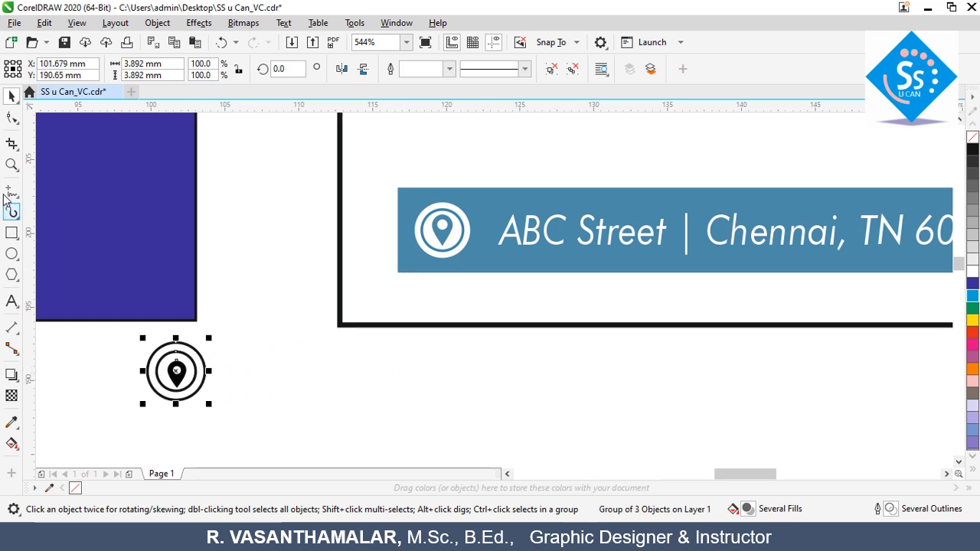
left_click(11, 164)
left_click(100, 69)
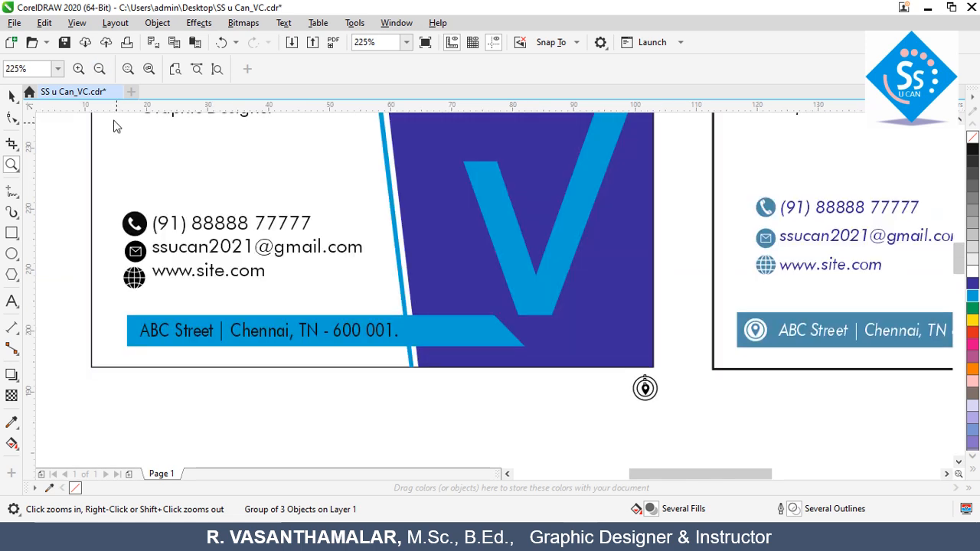
key("space")
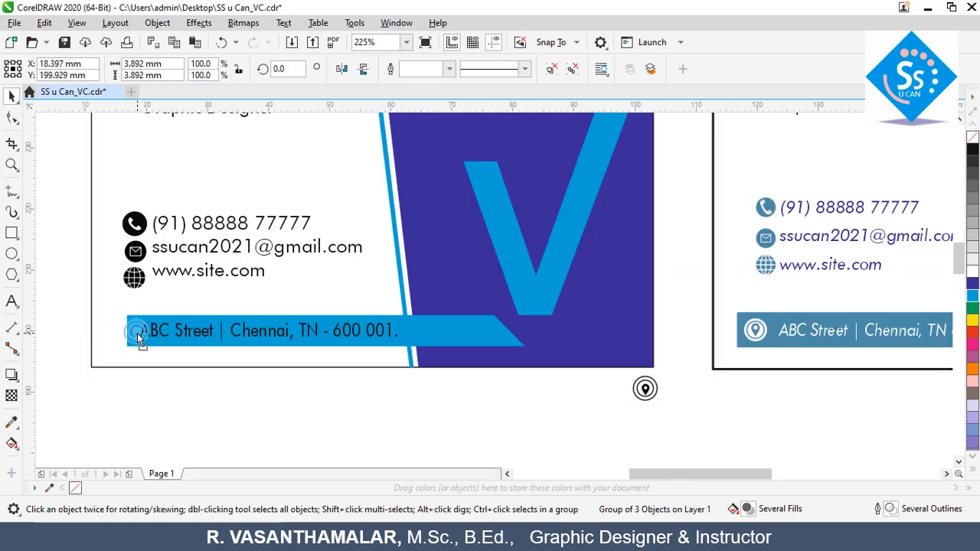
Step: Nudge the address text on the cyan bar to the right so it clears the ringed pin icon
left_click(209, 334)
key("Right")
key("Right")
key("Right")
key("Right")
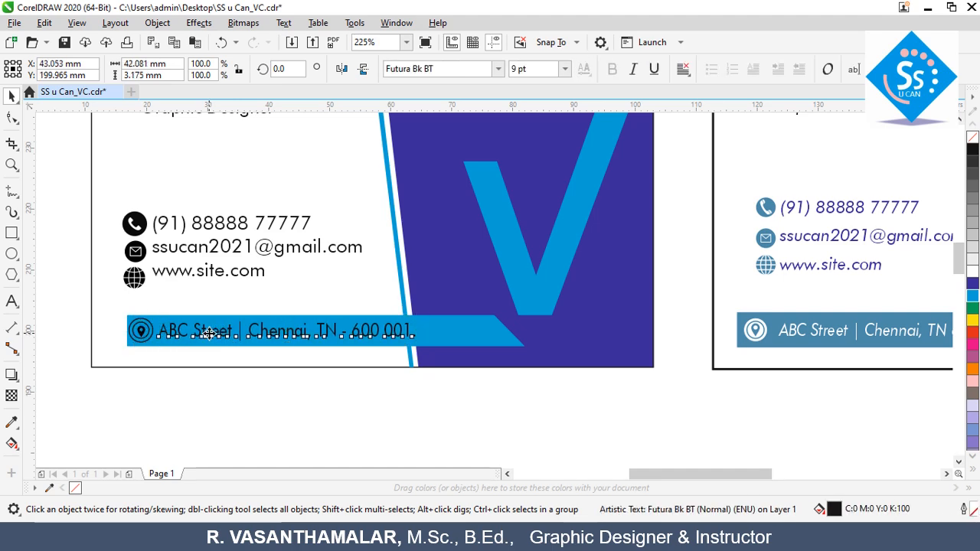
left_click(144, 329)
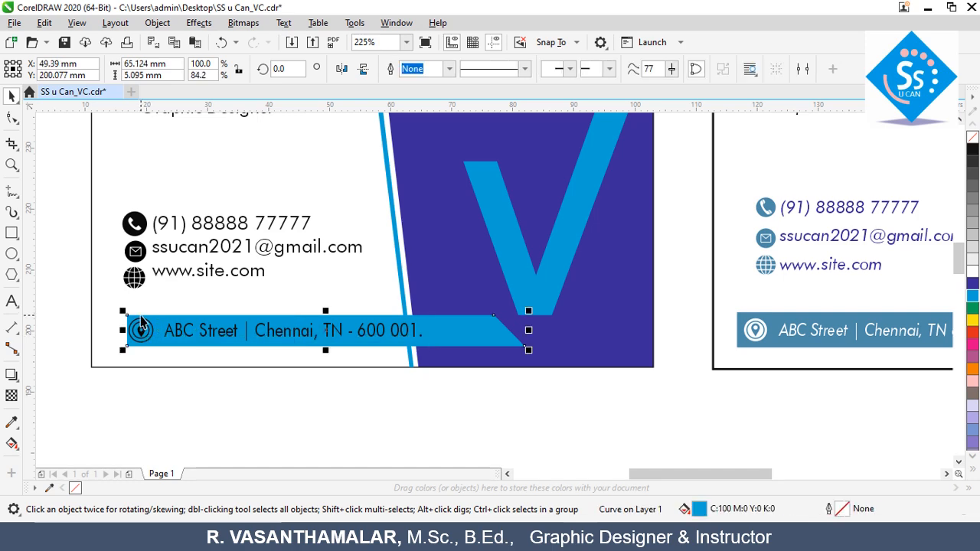
key("z")
left_click(148, 69)
key("space")
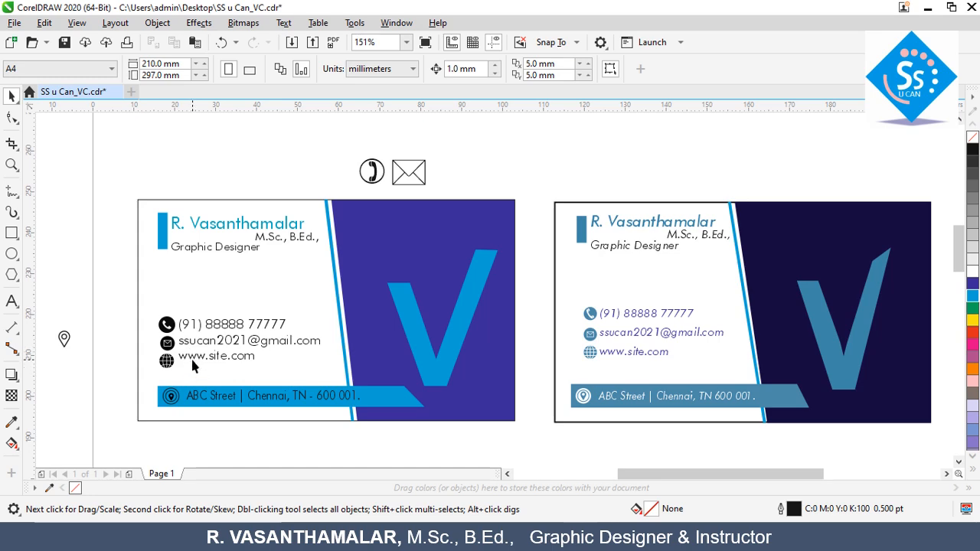
Step: Delete the leftover outline pin icon and move the Wingdings telephone symbol to the left of the first card's phone icon
left_click(65, 343)
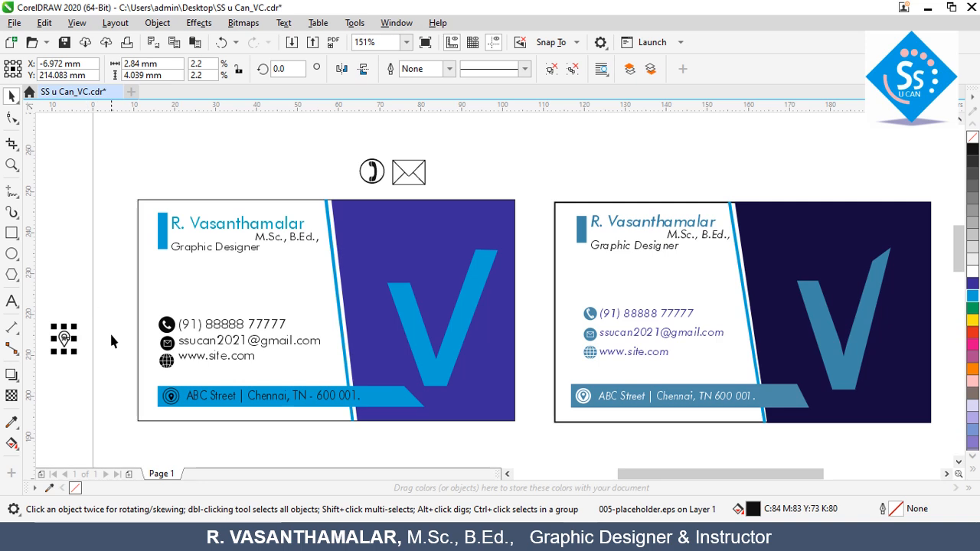
left_click_drag(50, 307, 94, 367)
left_click(372, 170)
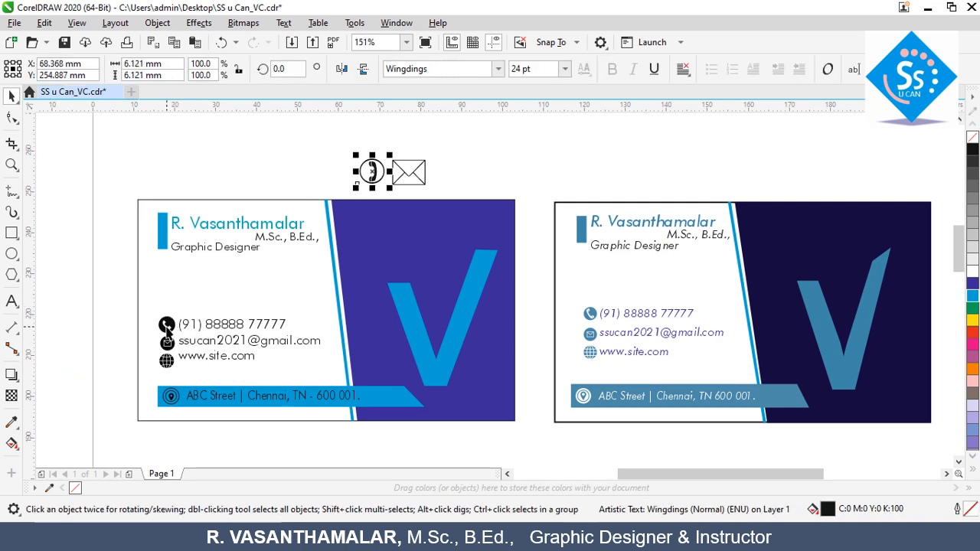
left_click_drag(373, 172, 120, 318)
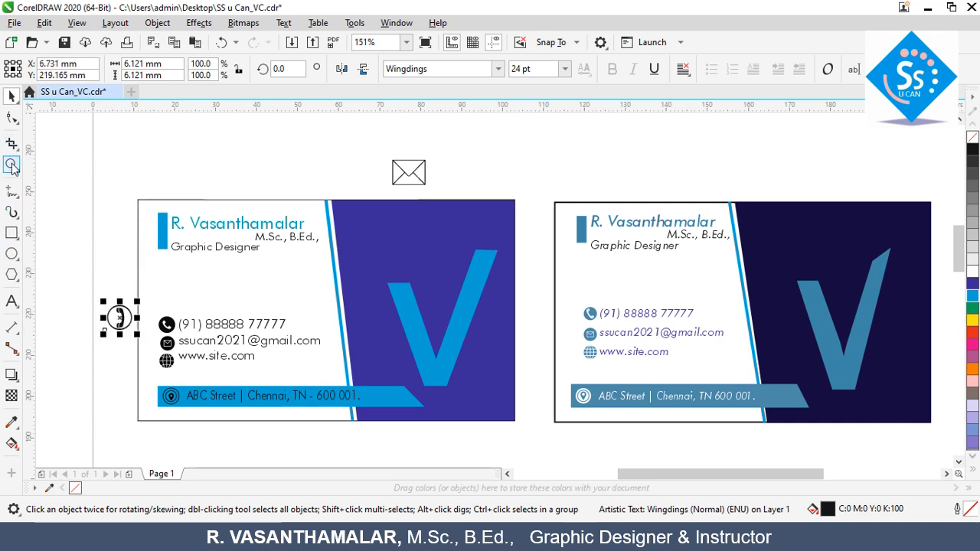
Step: Fill the first card's phone icon and the Wingdings telephone symbol beside it with cyan
left_click(11, 165)
left_click_drag(77, 277, 290, 361)
left_click(10, 98)
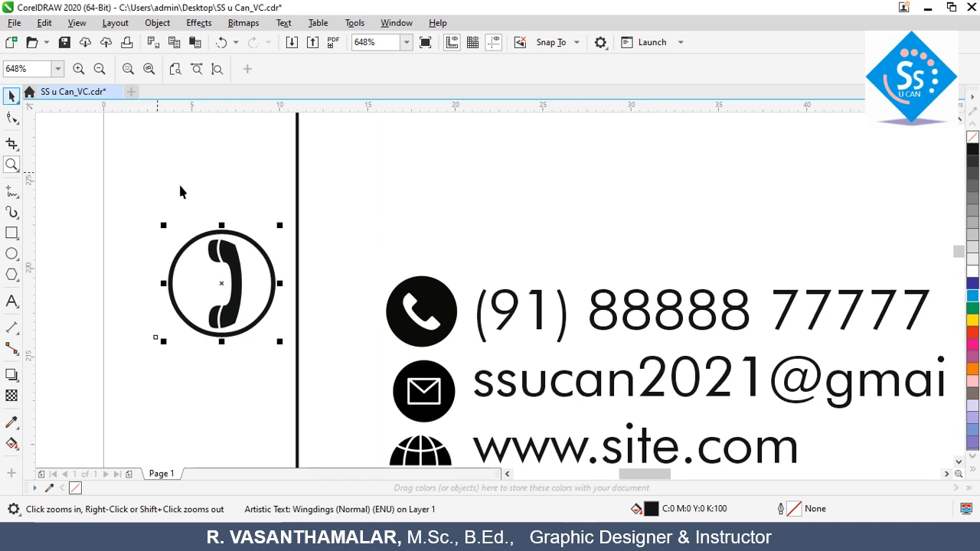
left_click(437, 294)
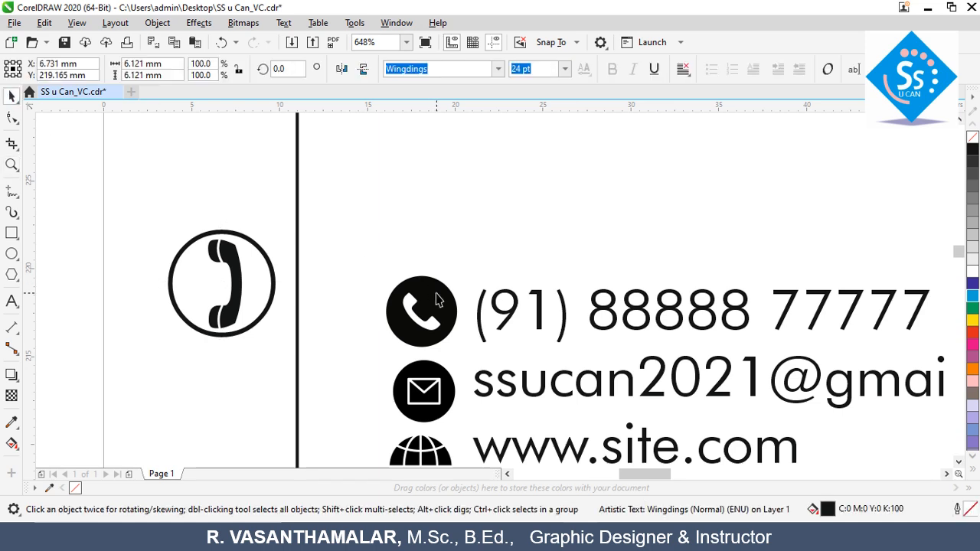
left_click(972, 297)
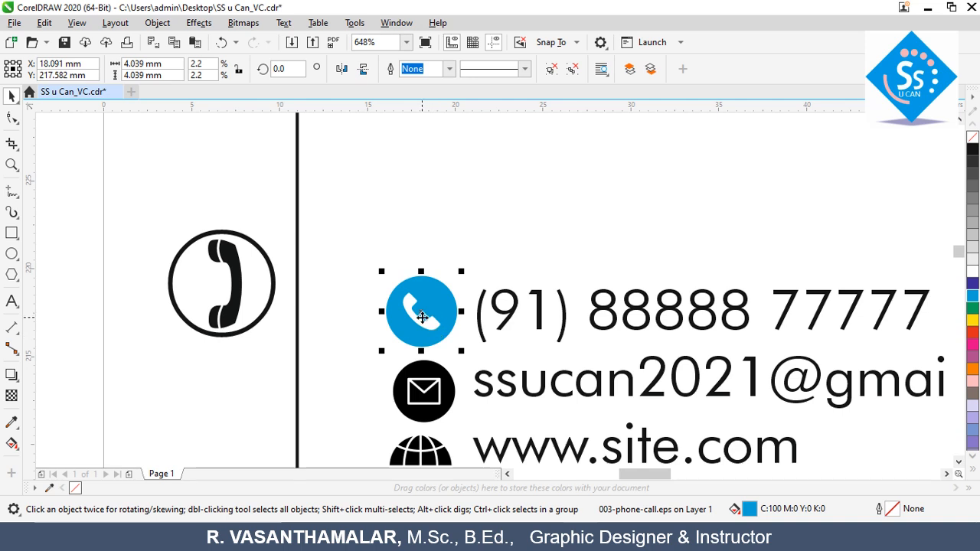
left_click(232, 310)
left_click(973, 297)
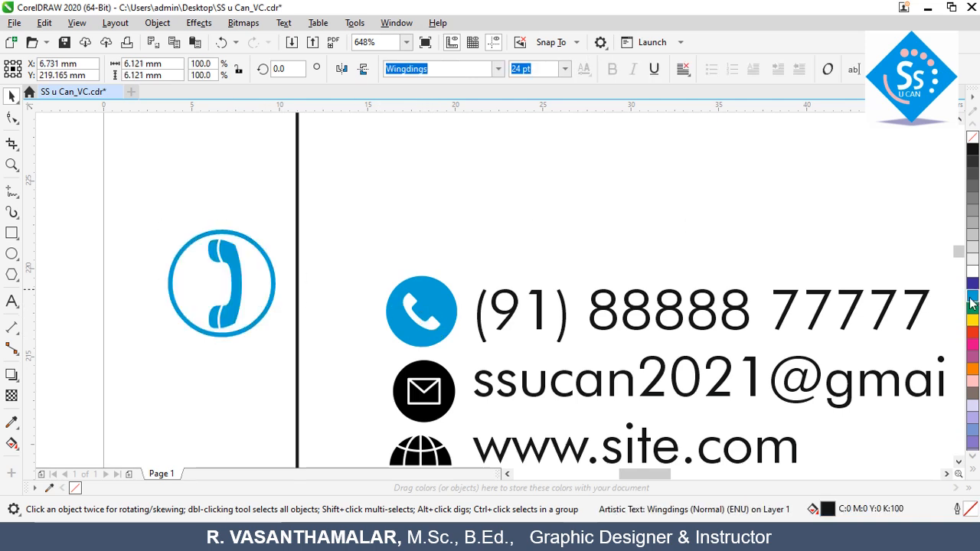
Step: Rotate the Wingdings telephone symbol by about 205 degrees, shift it slightly down and convert it to curves
left_click(221, 284)
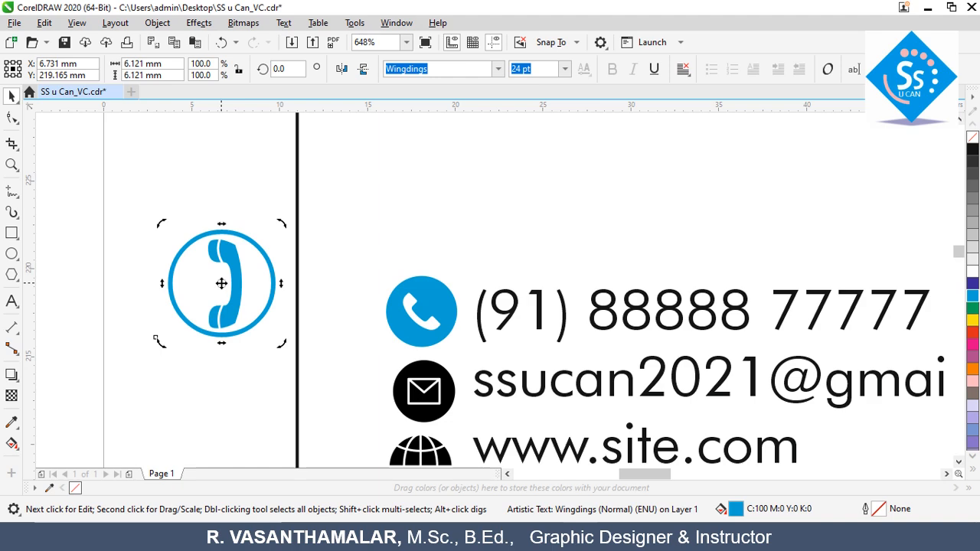
left_click_drag(280, 221, 205, 344)
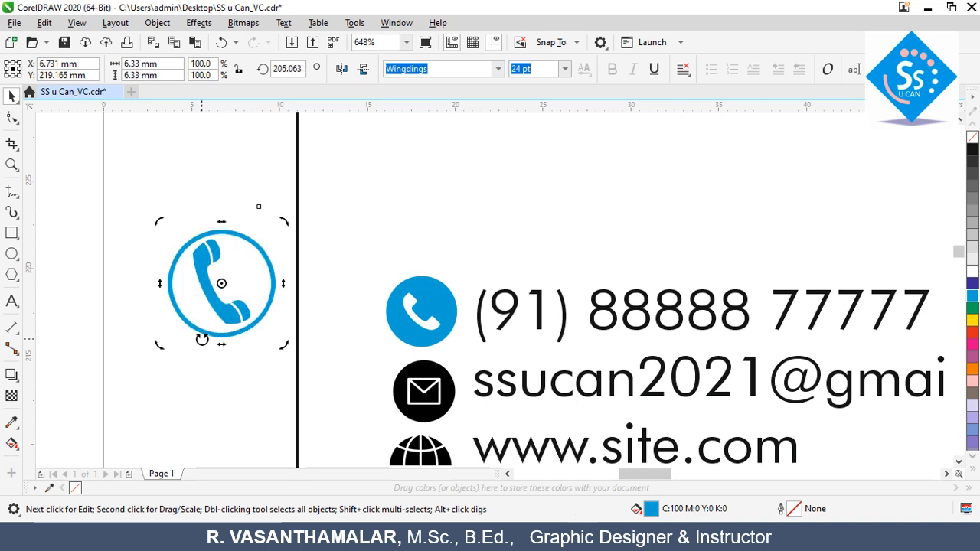
left_click(157, 224)
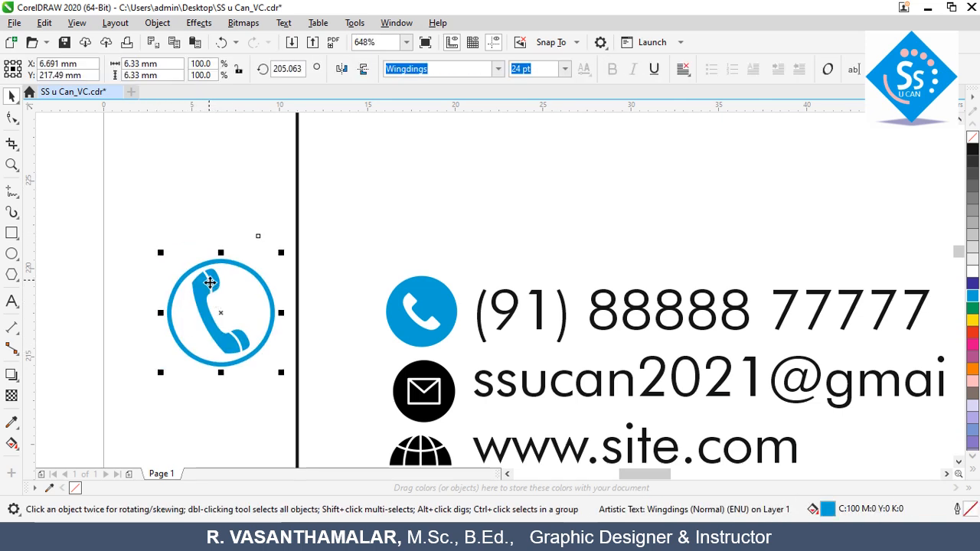
left_click(157, 23)
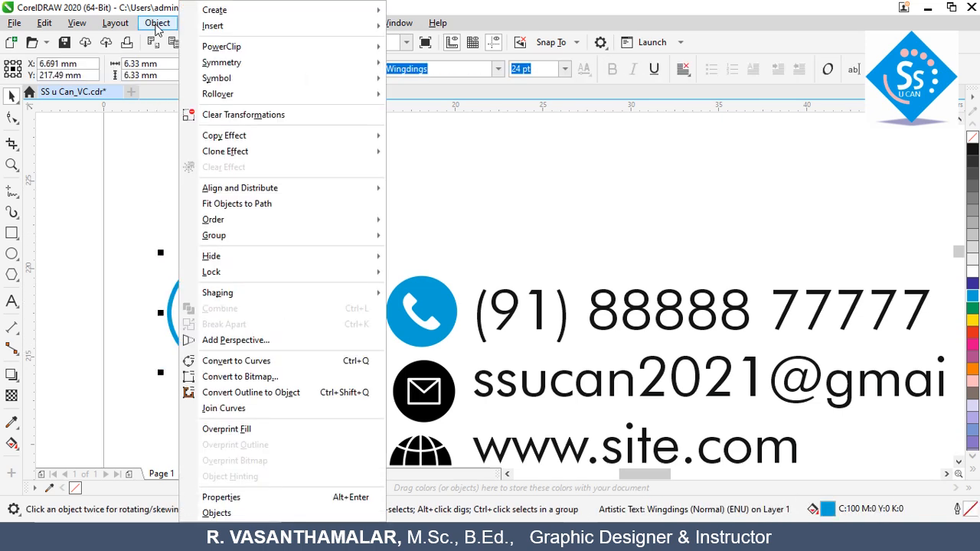
left_click(235, 361)
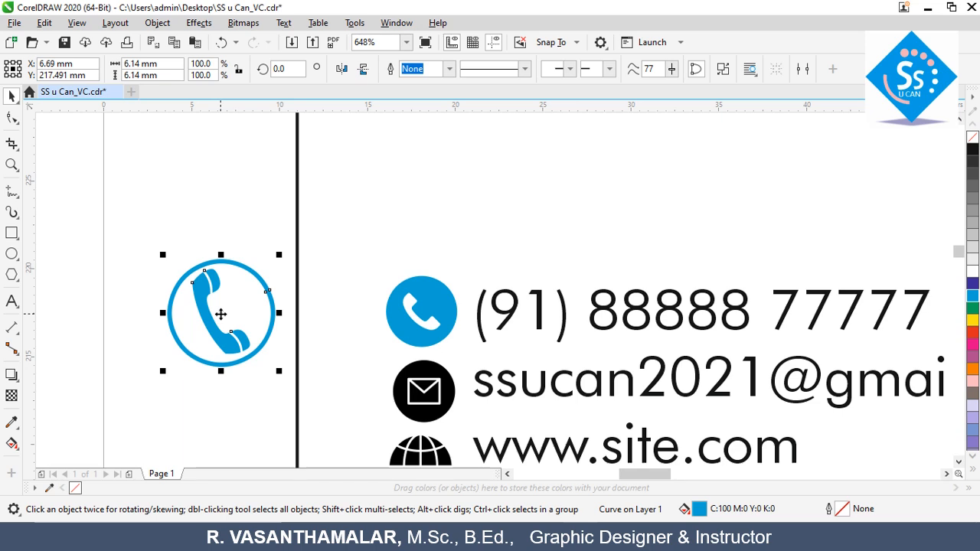
Step: Try to break the telephone curve apart and pull its two discs and the handset piece away from each other
left_click(157, 23)
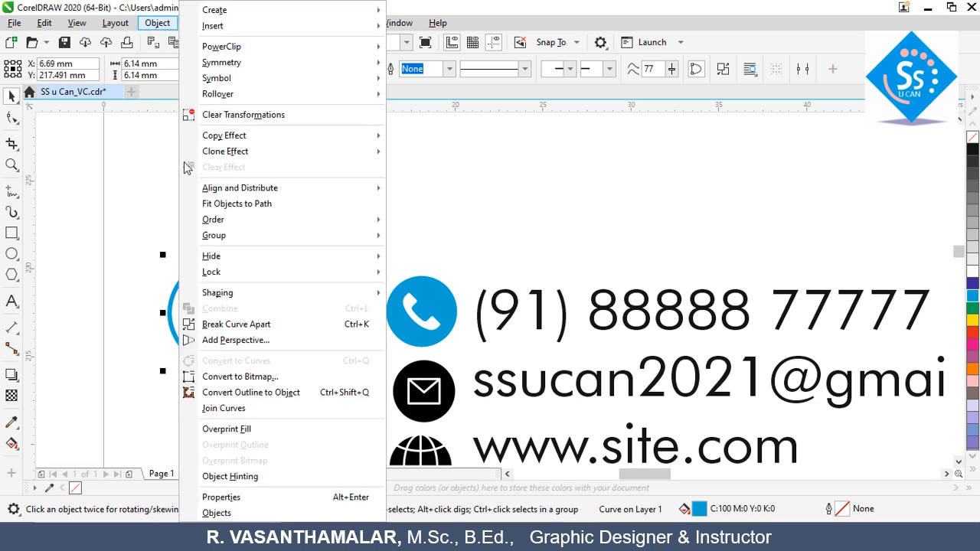
left_click(235, 329)
key("F4")
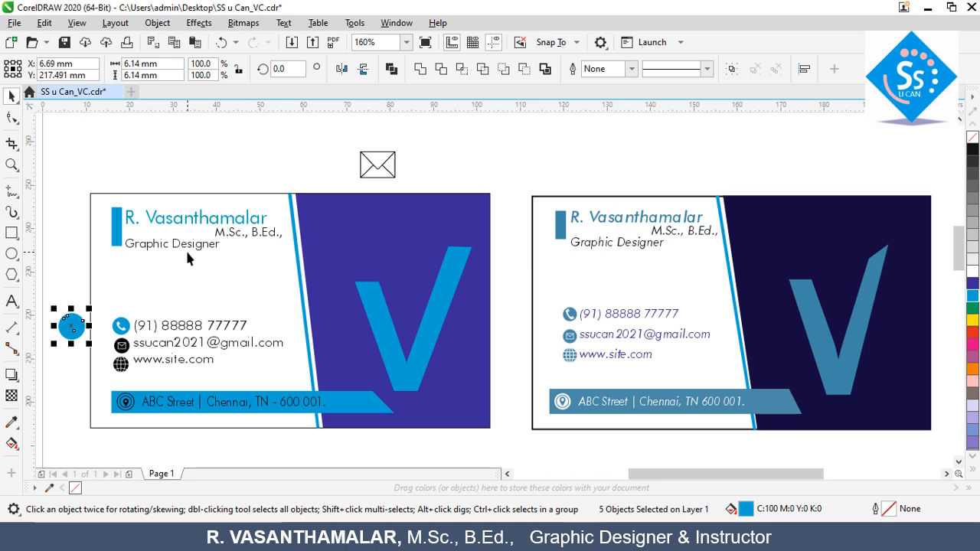
left_click(232, 234)
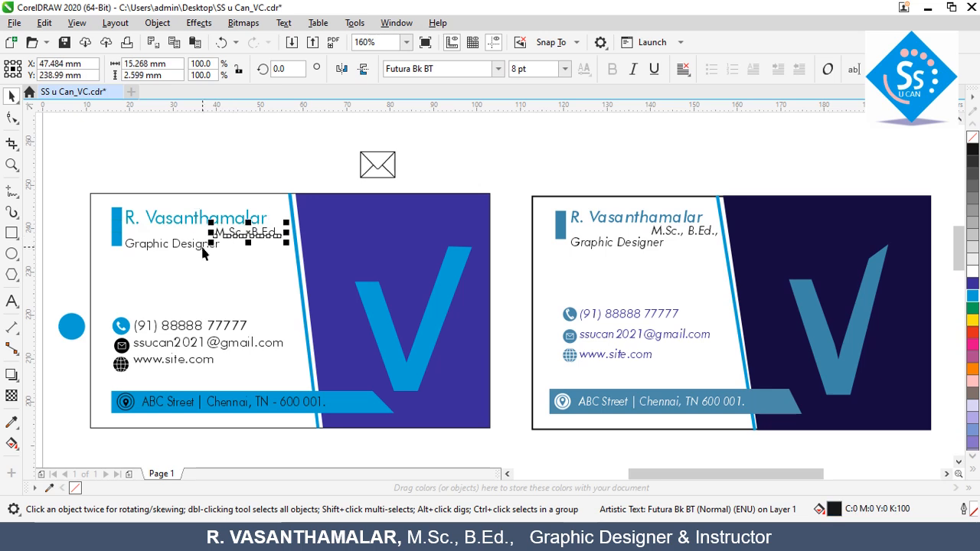
left_click(201, 251)
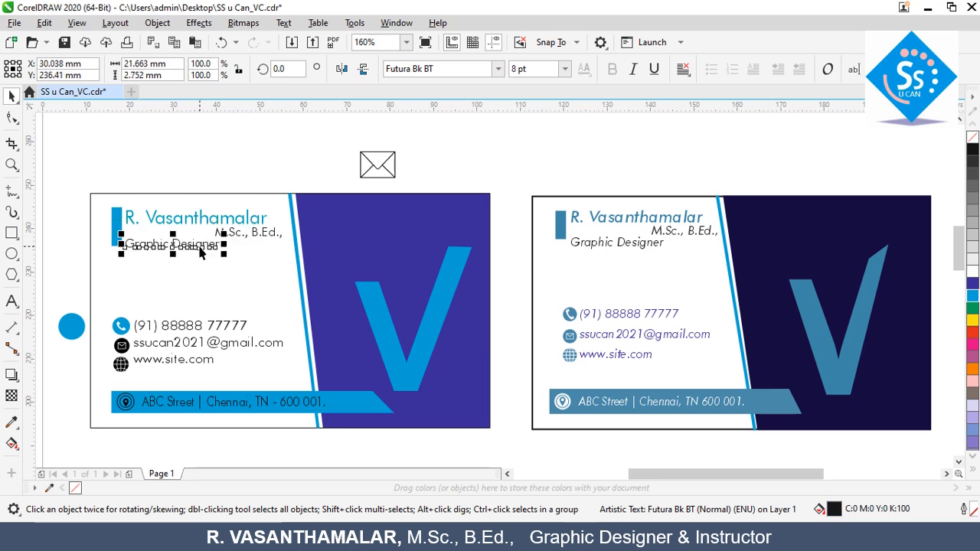
left_click(11, 166)
left_click_drag(54, 288, 189, 366)
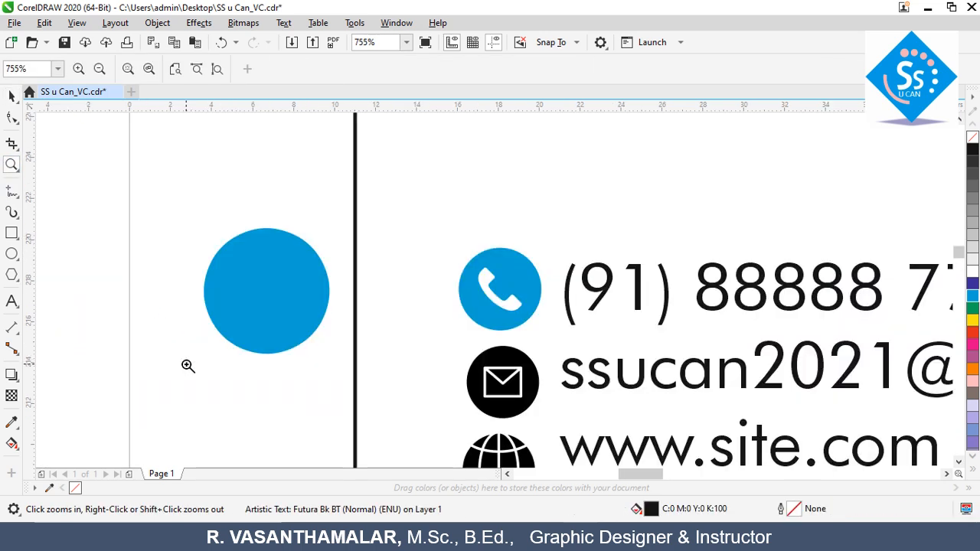
left_click(10, 97)
left_click(273, 247)
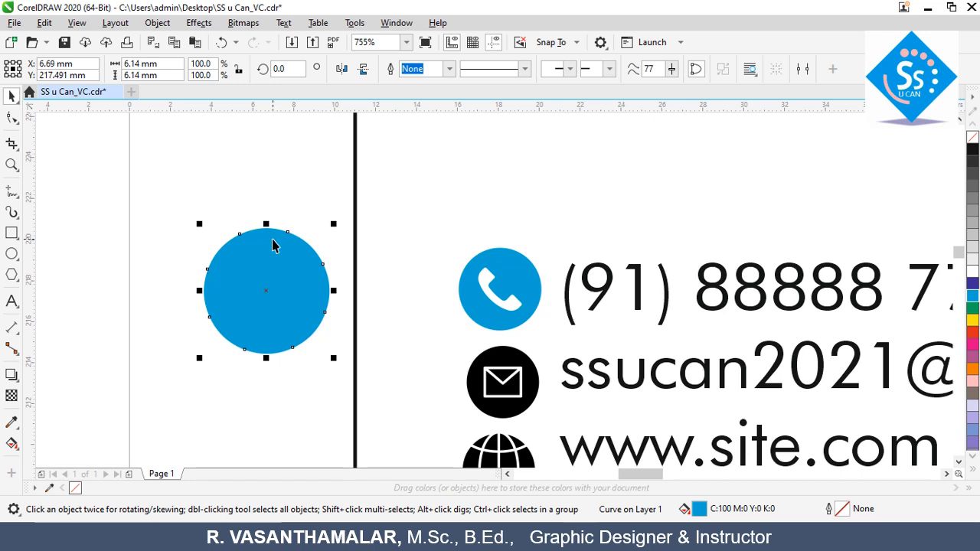
left_click_drag(267, 291, 151, 223)
right_click(151, 223)
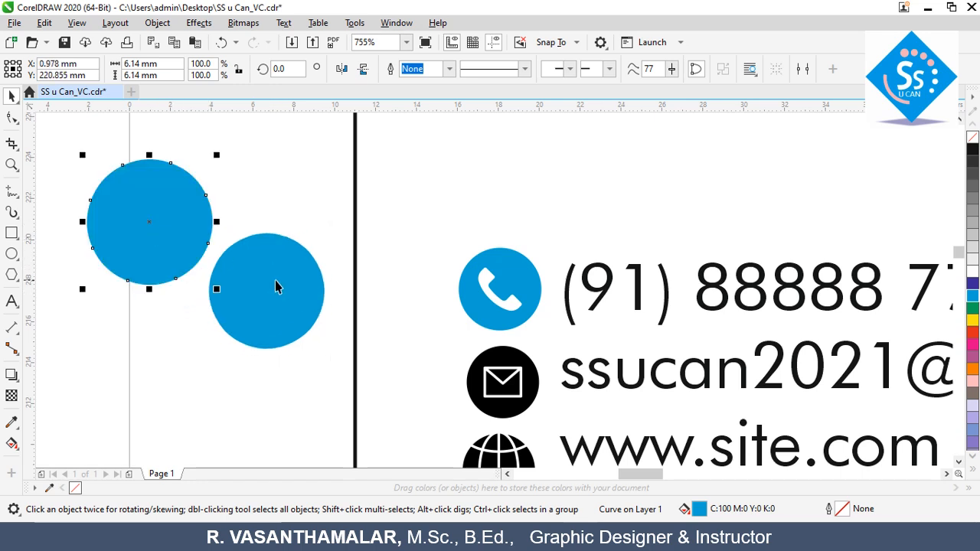
left_click_drag(295, 258, 403, 189)
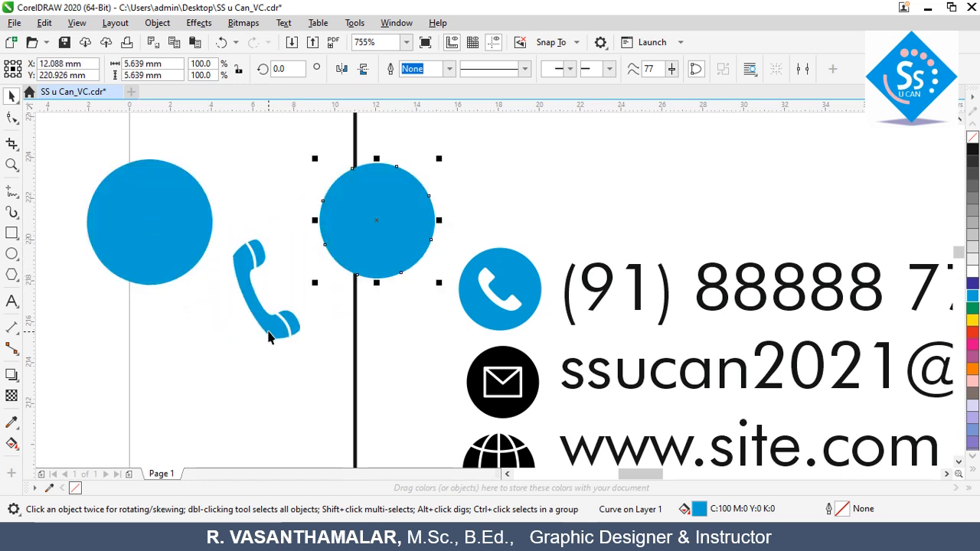
left_click_drag(268, 338, 225, 372)
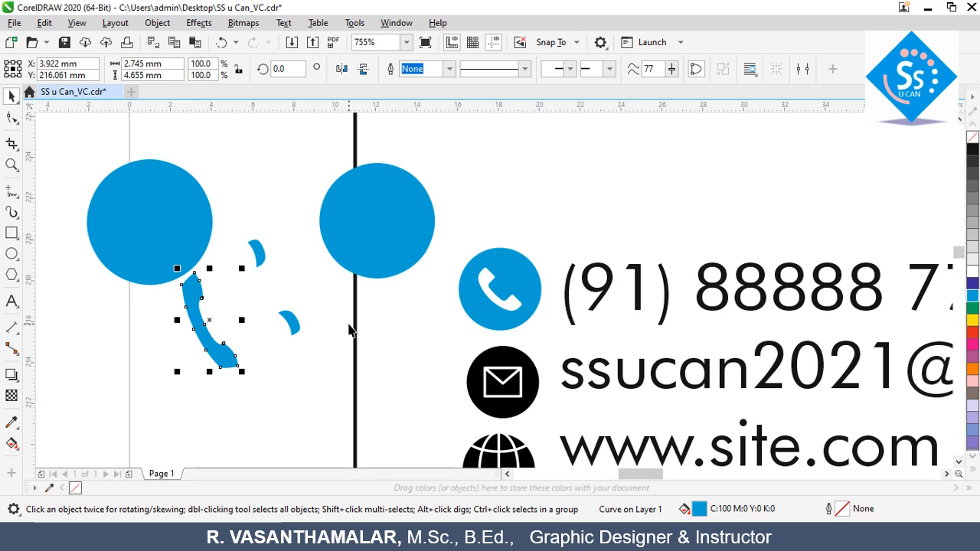
Step: Undo the moved pieces and the break-apart of the telephone curve
key("ctrl+z")
key("ctrl+z")
key("ctrl+z")
key("ctrl+z")
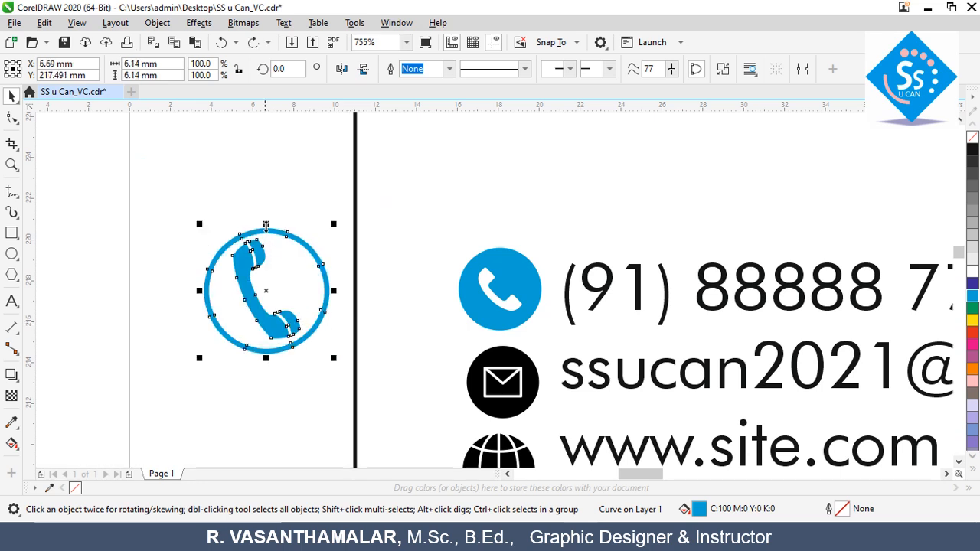
Step: Duplicate the ringed telephone symbol side by side and break the copy nearer the card apart into separate curves
mouse_move(268, 290)
left_mouse_down()
mouse_move(133, 291)
mouse_move(271, 307)
mouse_move(274, 291)
left_mouse_up()
right_click(275, 291)
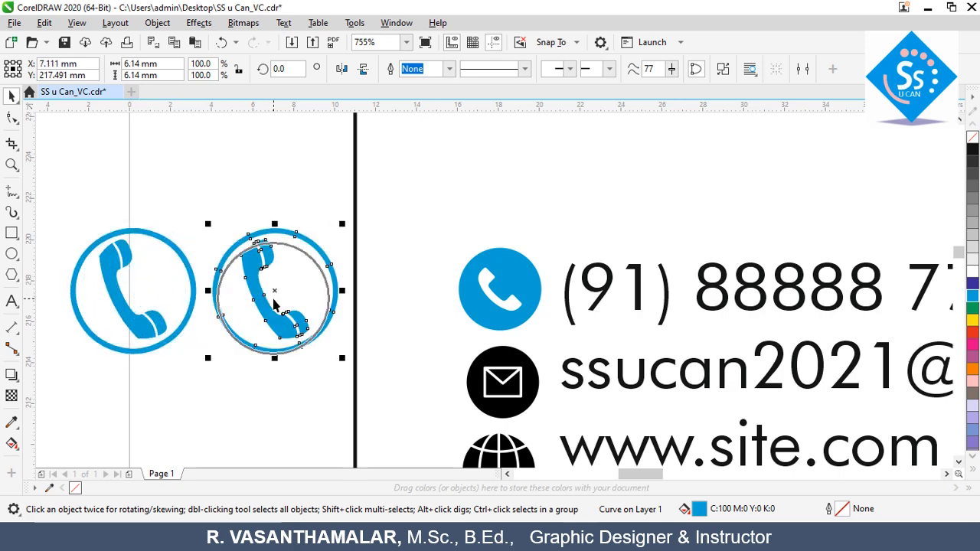
left_click(157, 23)
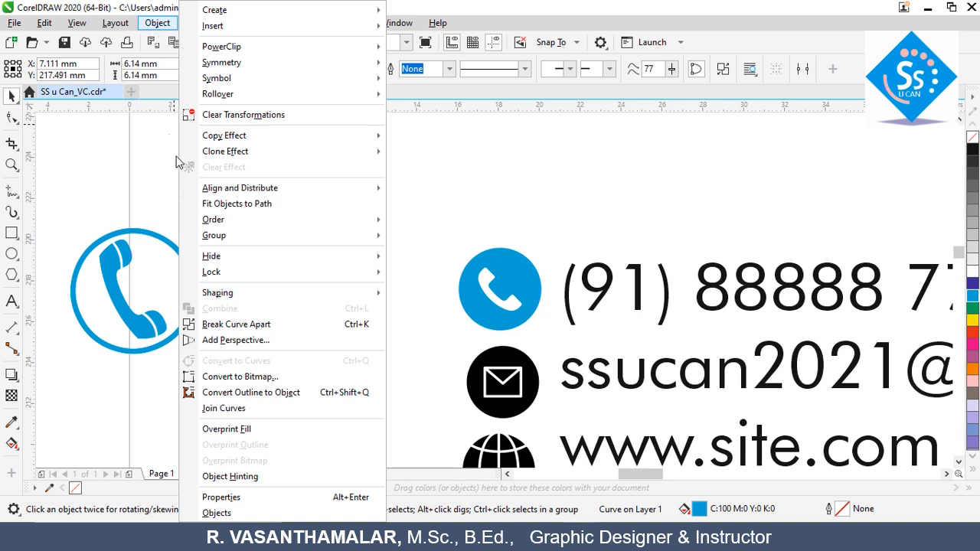
left_click(234, 321)
left_click(253, 209)
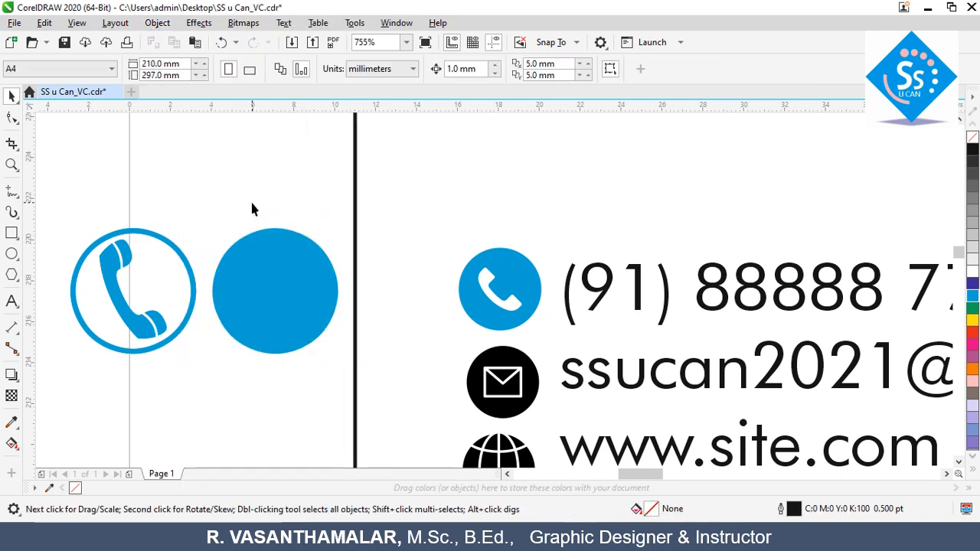
Step: Fill the larger disc of the broken-apart telephone symbol with Blue and send it back one level
left_click(288, 238)
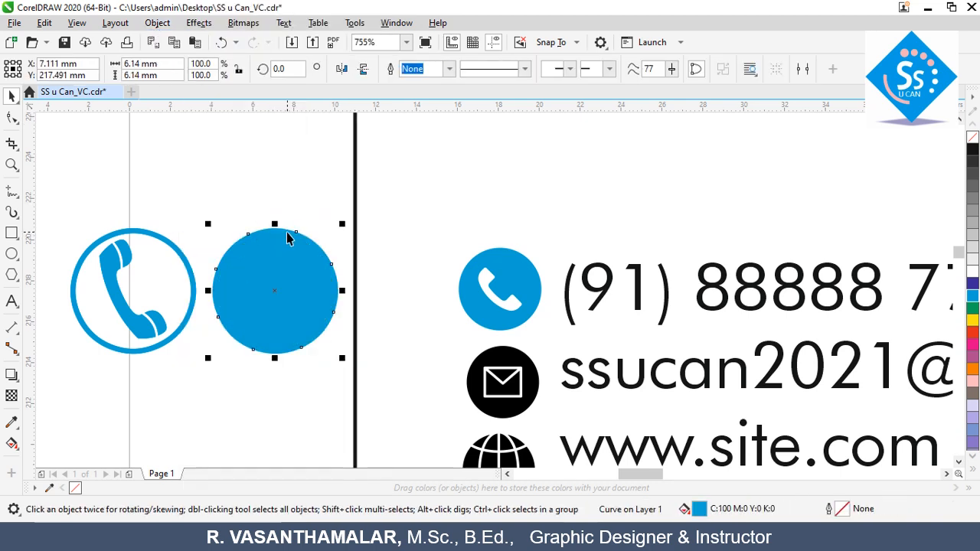
left_click(972, 283)
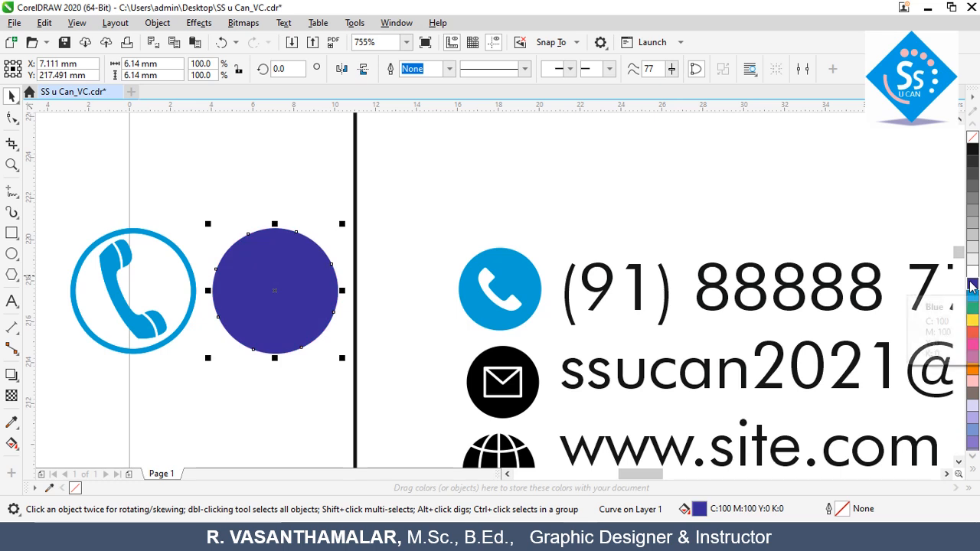
left_click(157, 23)
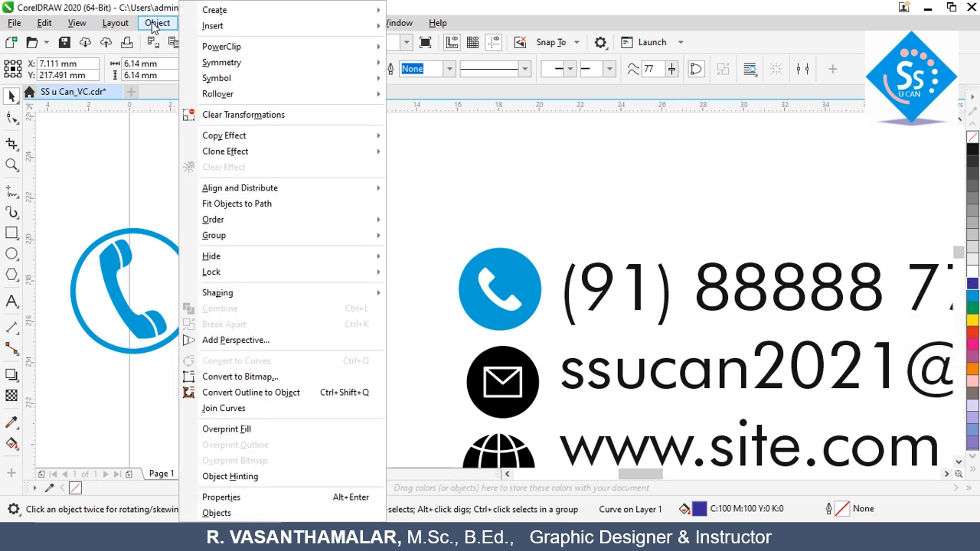
mouse_move(218, 226)
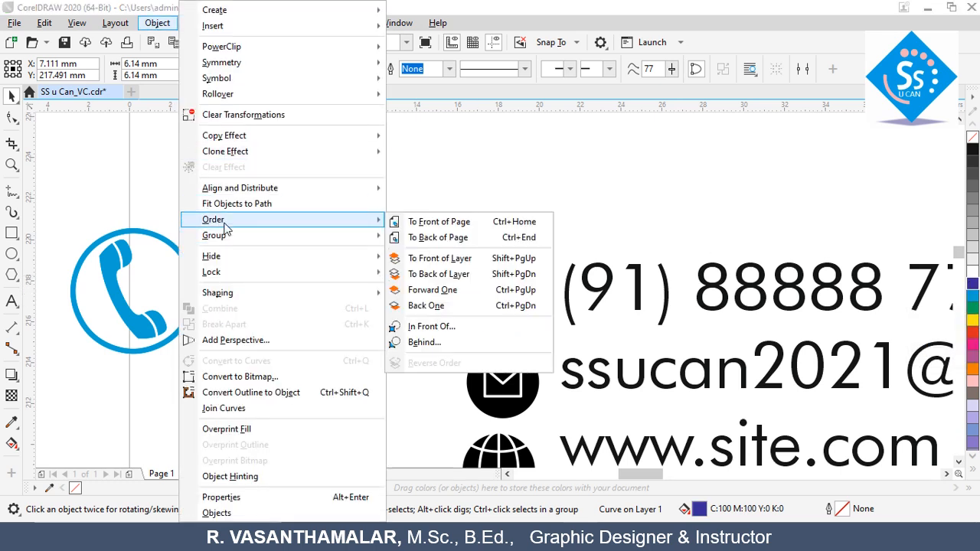
left_click(435, 309)
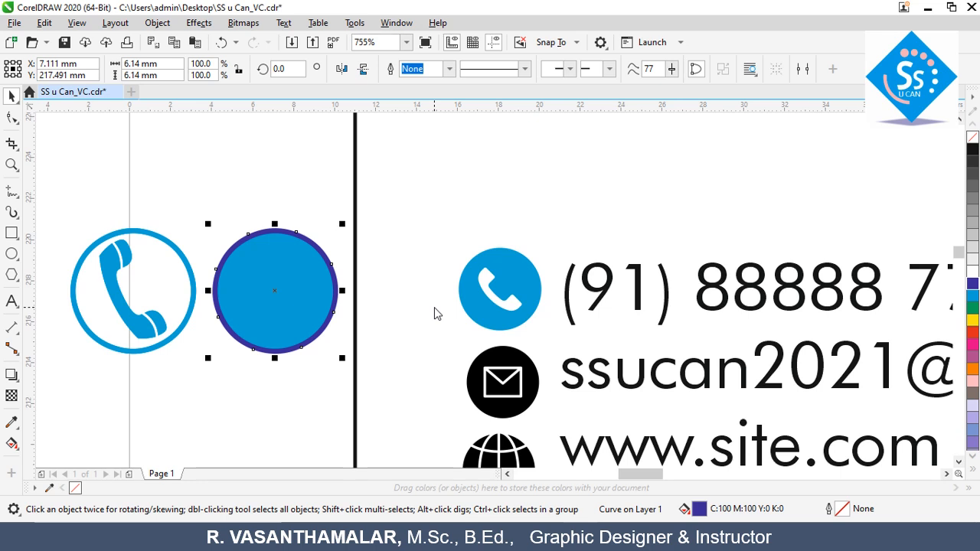
left_click(101, 350)
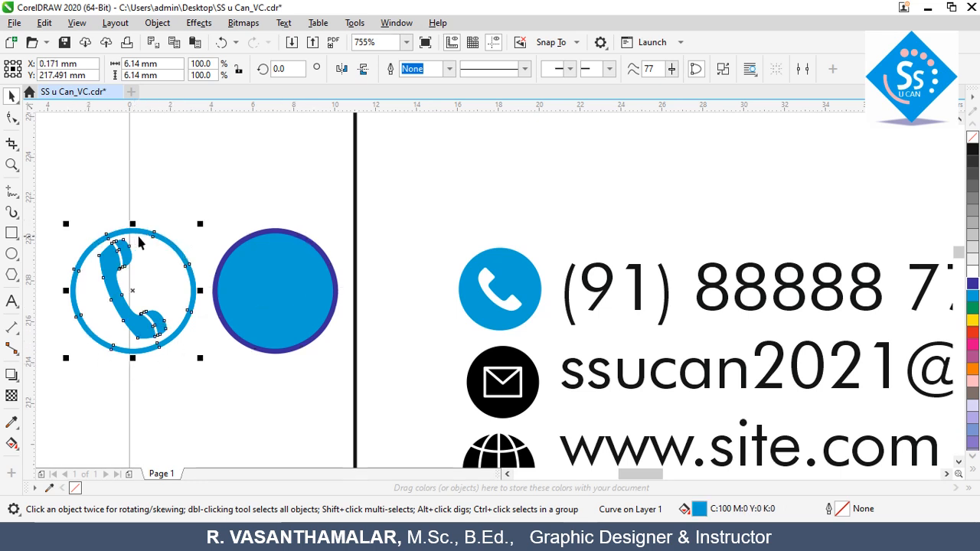
Step: Delete the inner cyan disc and send the blue disc back one level behind the handset
left_click(274, 258)
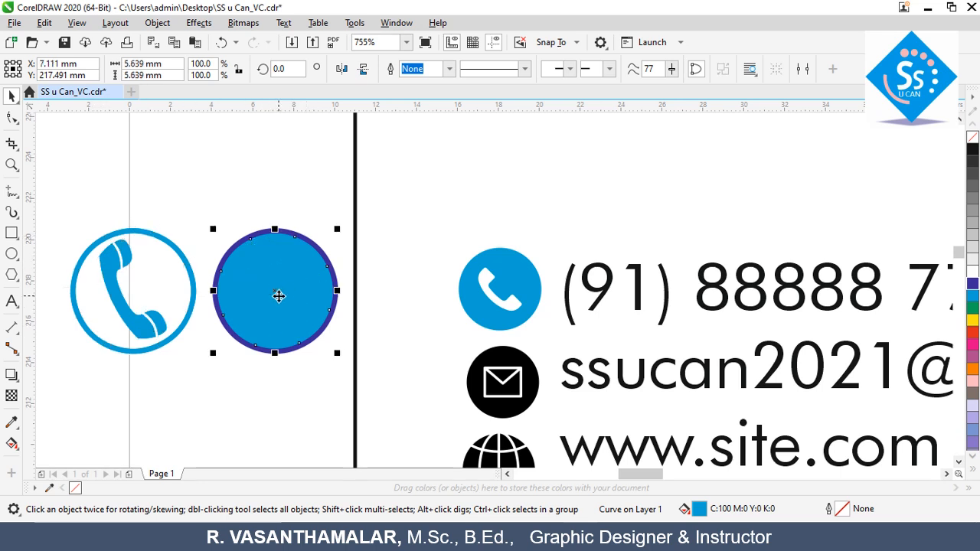
key("Delete")
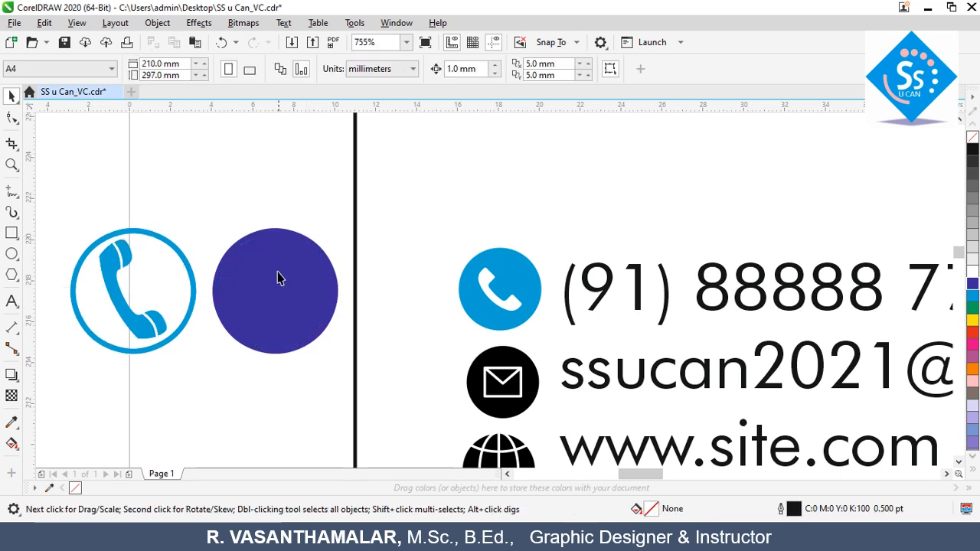
left_click(283, 240)
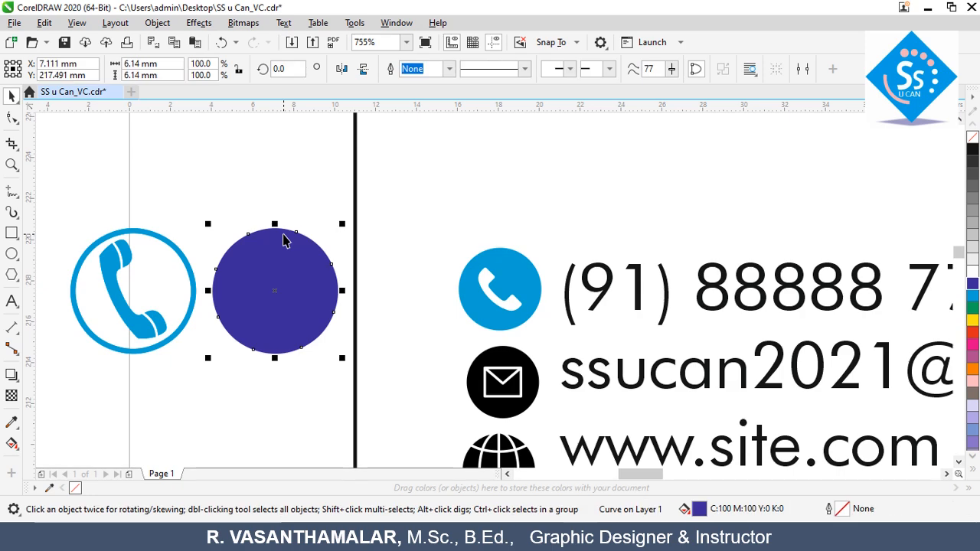
left_click(156, 22)
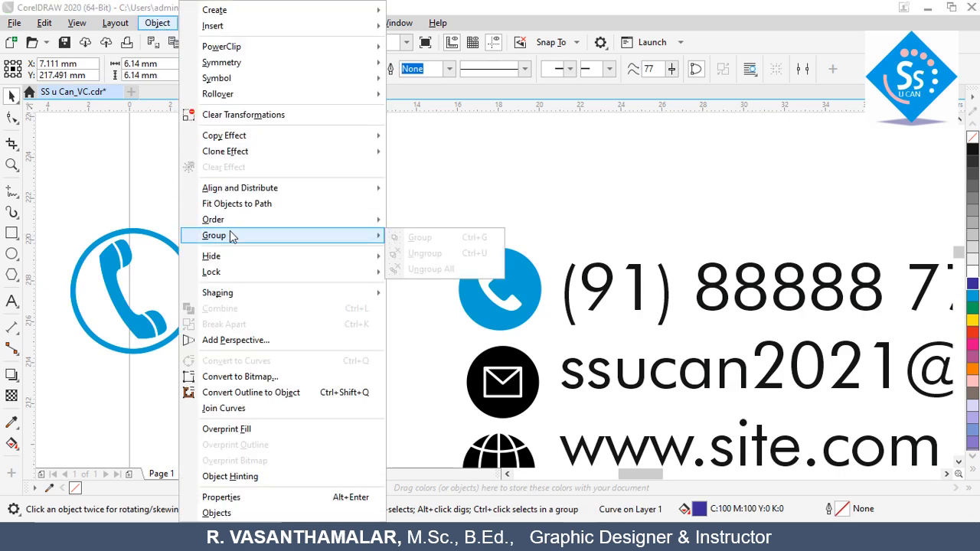
mouse_move(230, 221)
left_click(421, 305)
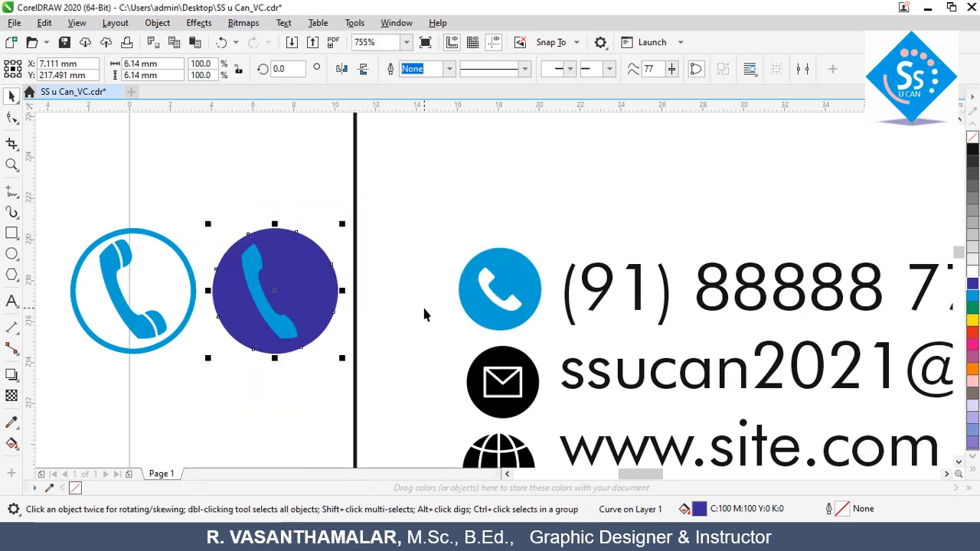
Step: Fill the handset shape with white and the disc behind it with cyan
left_click(271, 383)
left_click(258, 276)
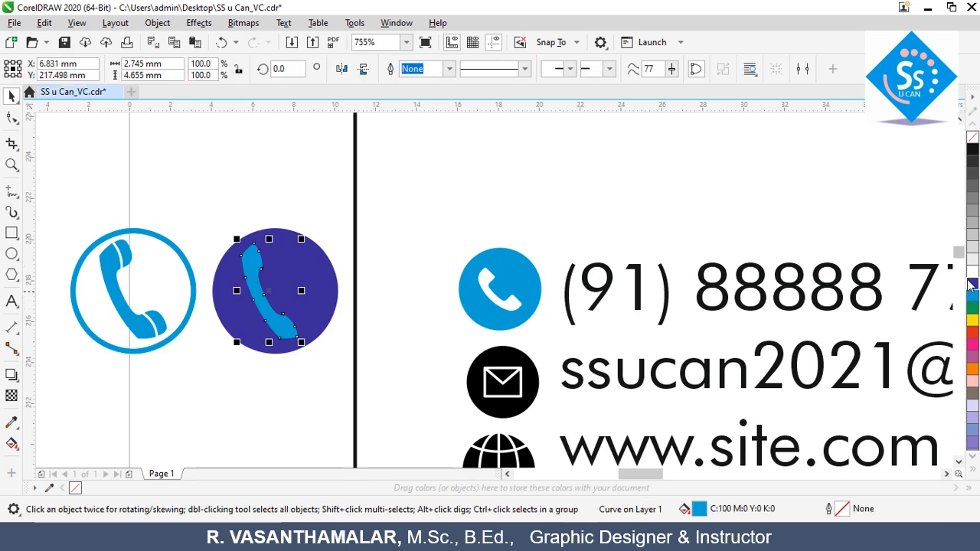
left_click(973, 282)
left_click(322, 306)
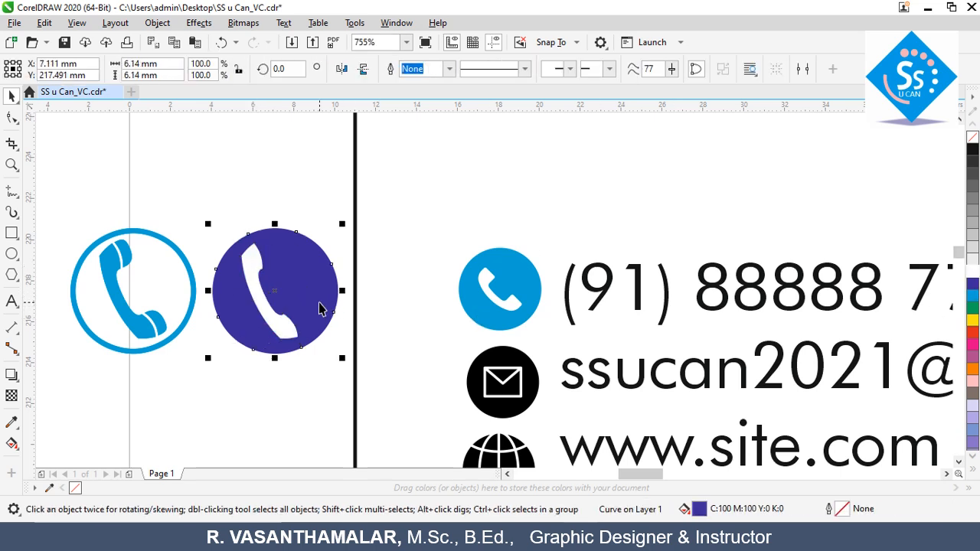
left_click(973, 296)
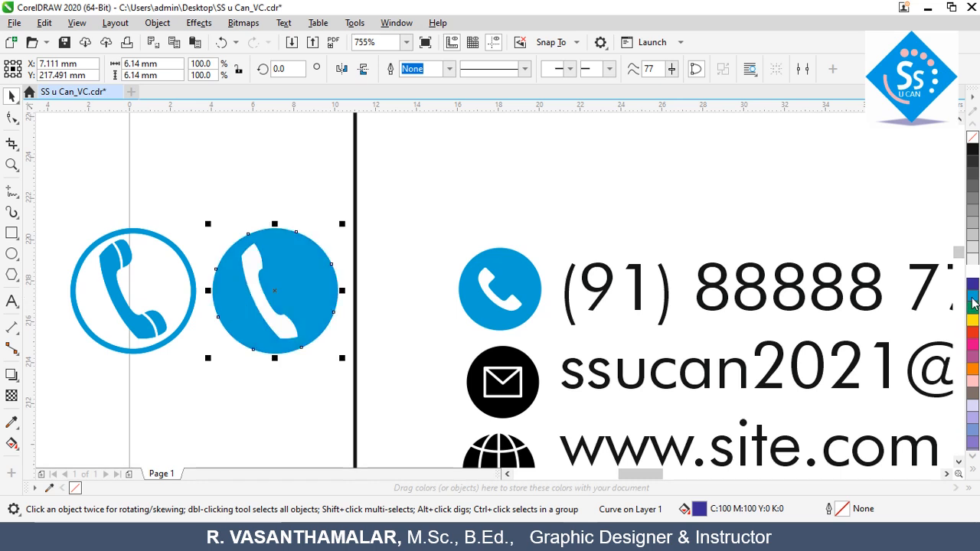
Step: Move the Wingdings envelope symbol from above the first card to just below the solid cyan telephone icon
left_click(278, 409)
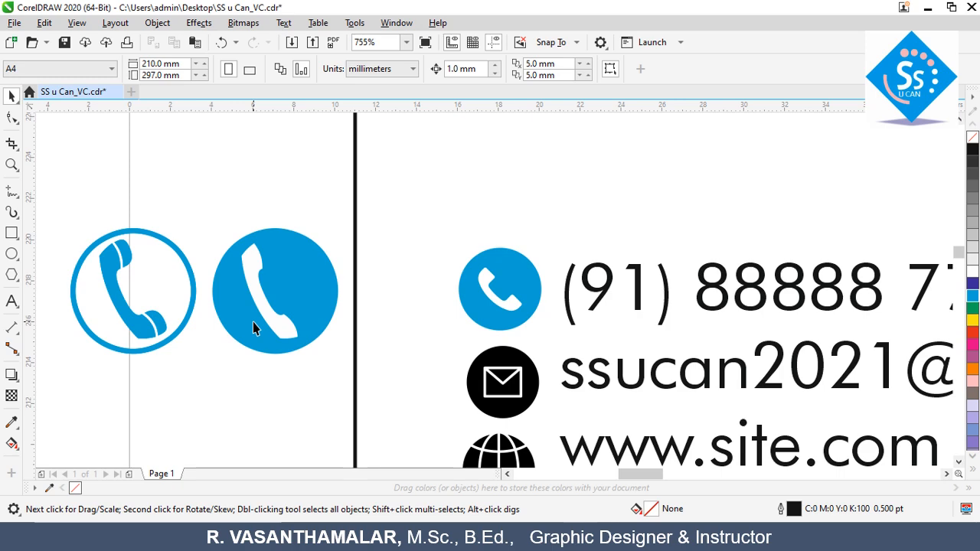
scroll(253, 327, "down", 2)
scroll(317, 307, "down", 3)
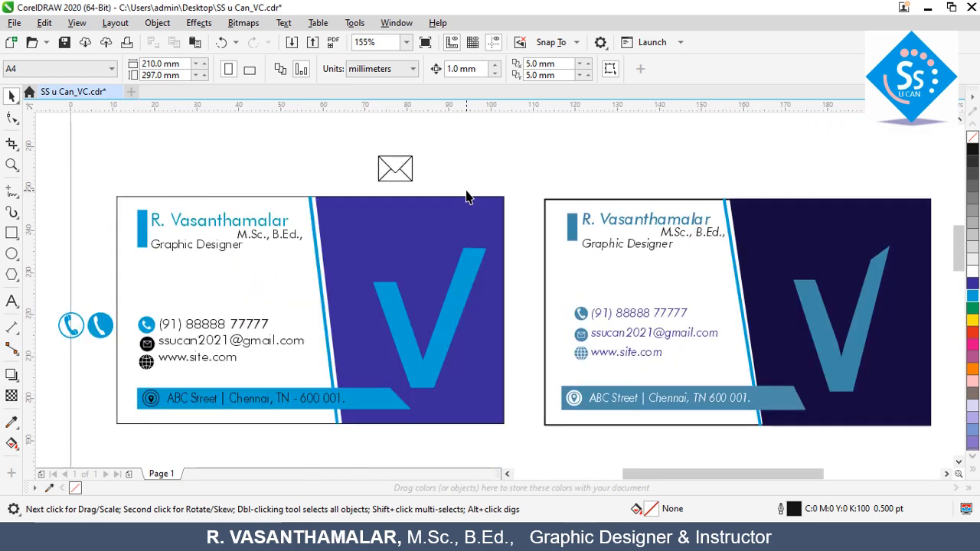
left_click_drag(395, 170, 100, 348)
key("F2")
left_click_drag(60, 296, 211, 391)
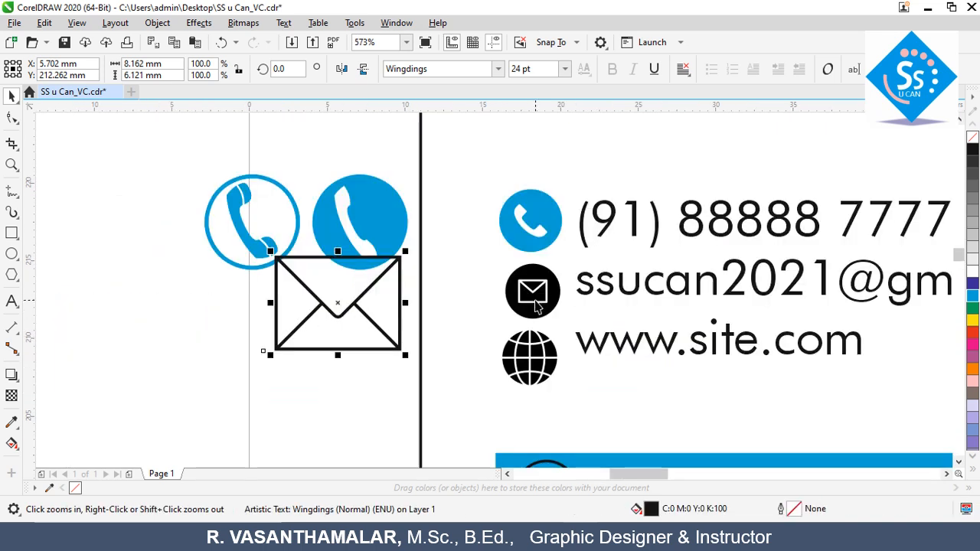
Step: Fill the black email icon on the first card with cyan
left_click(533, 295)
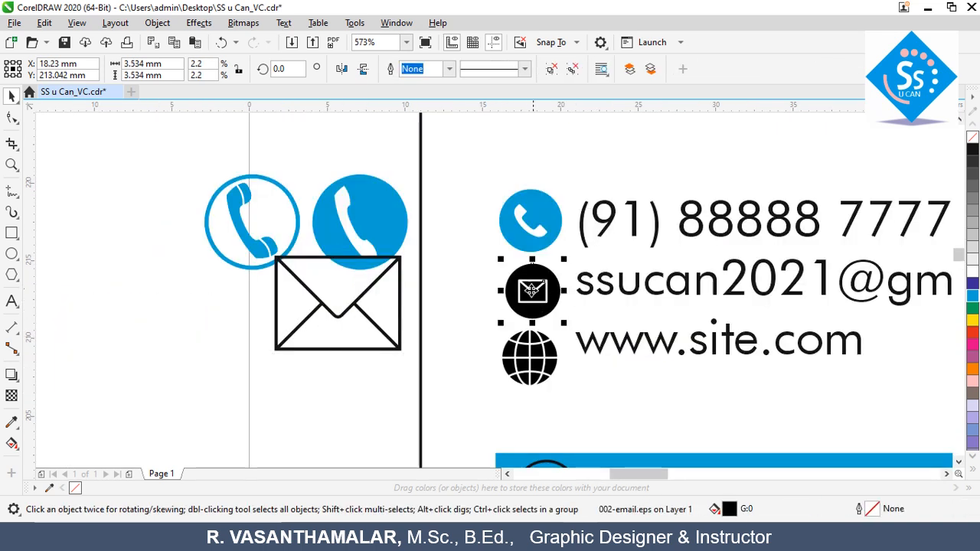
left_click(972, 296)
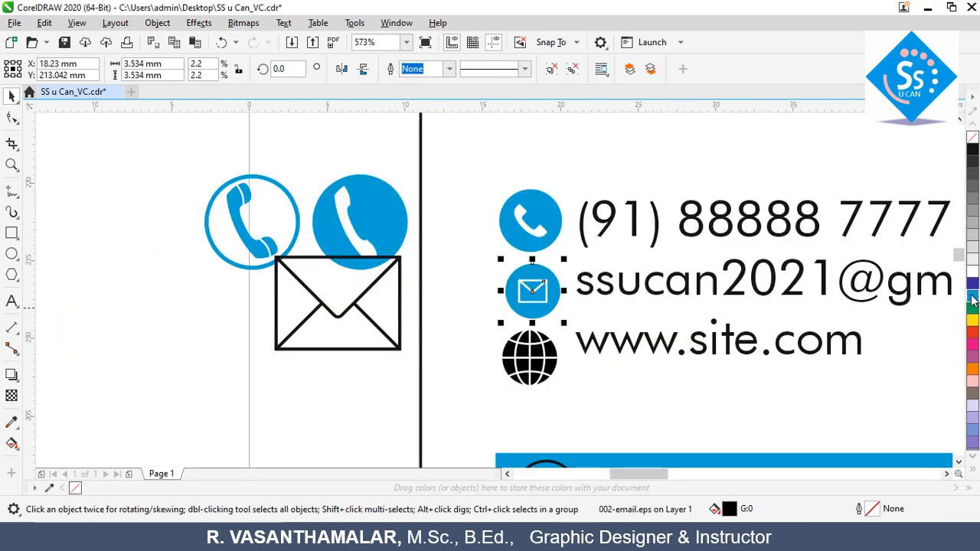
Step: Fill the Wingdings envelope symbol with cyan and shrink it to about 2.1 mm wide
left_click(399, 344)
left_click(972, 297)
left_click_drag(405, 251, 404, 288)
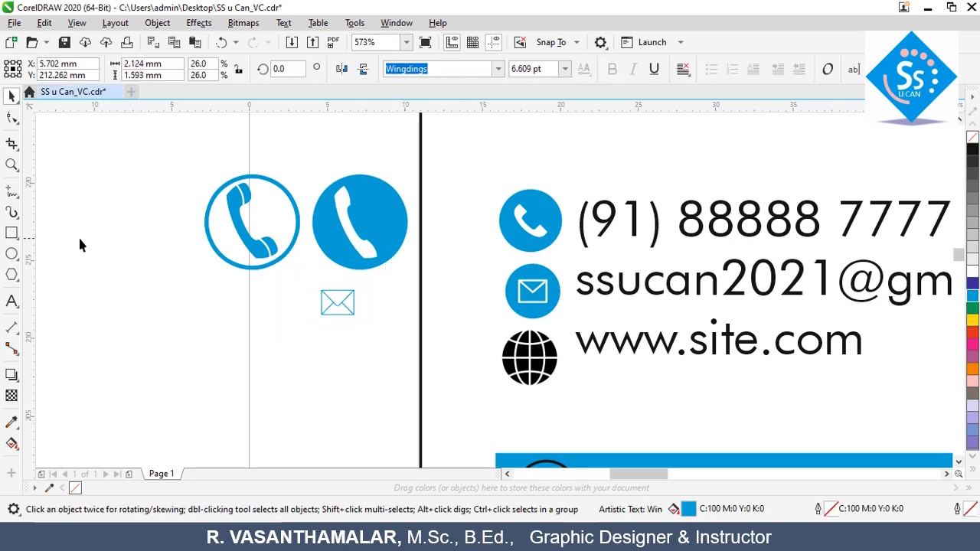
Step: Draw a circle below the small envelope symbol and set its width and height to 4 mm
left_click(12, 252)
left_click_drag(291, 341, 355, 402)
left_click_drag(162, 64, 51, 71)
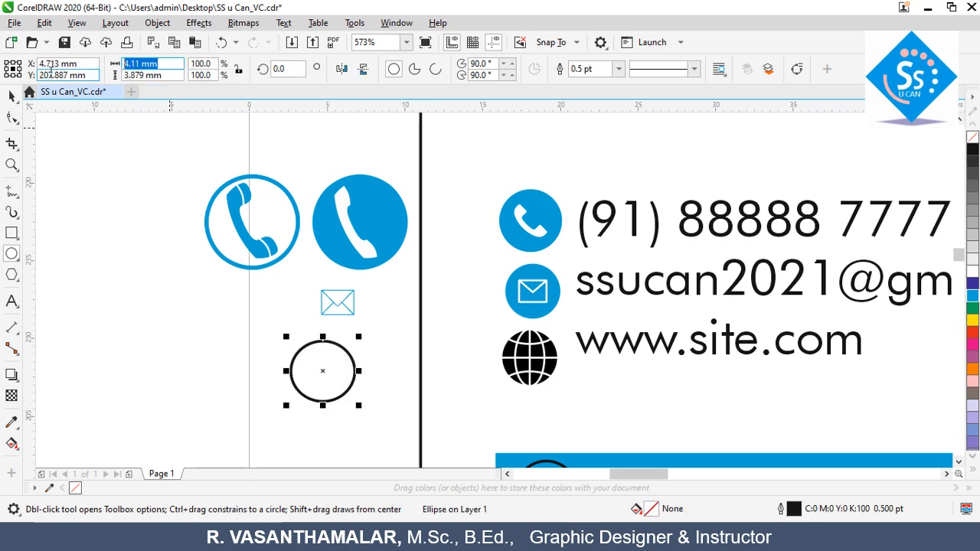
type("4")
key("Tab")
type("4")
key("Return")
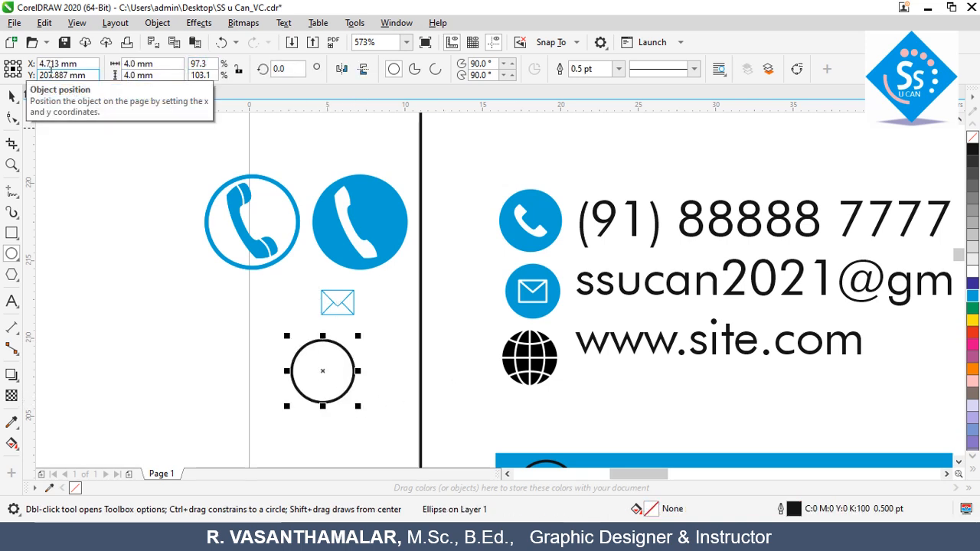
Step: Fill the 4 mm circle with cyan and remove its outline
left_click(12, 96)
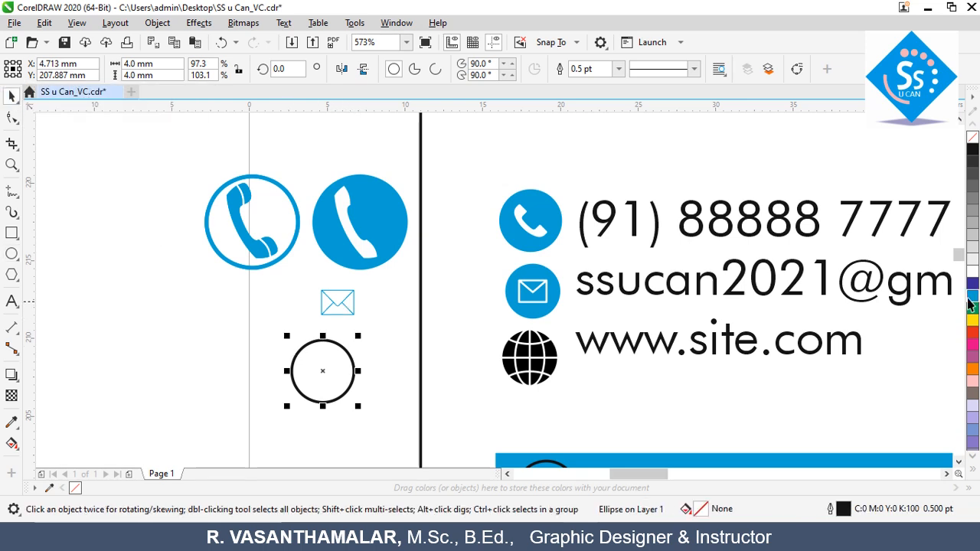
left_click(972, 297)
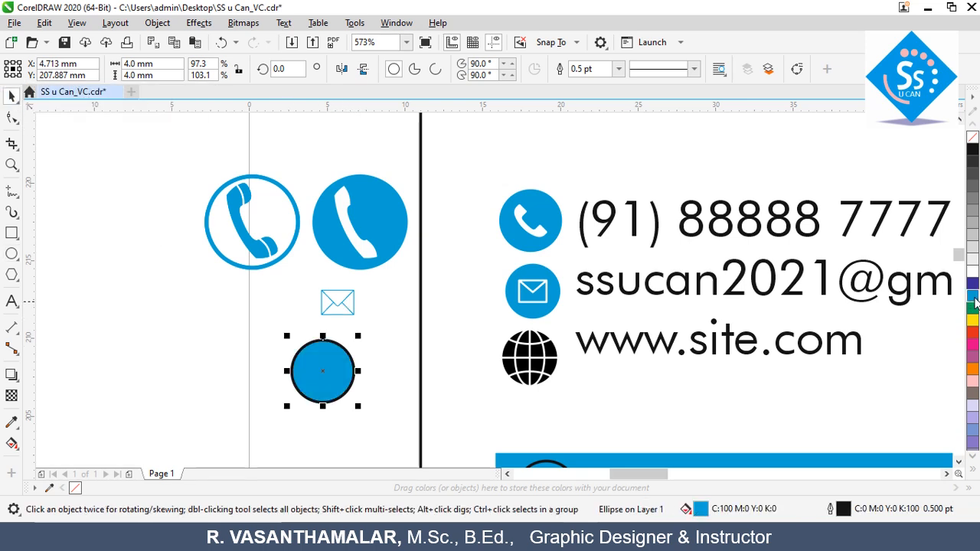
right_click(971, 138)
left_click(344, 322)
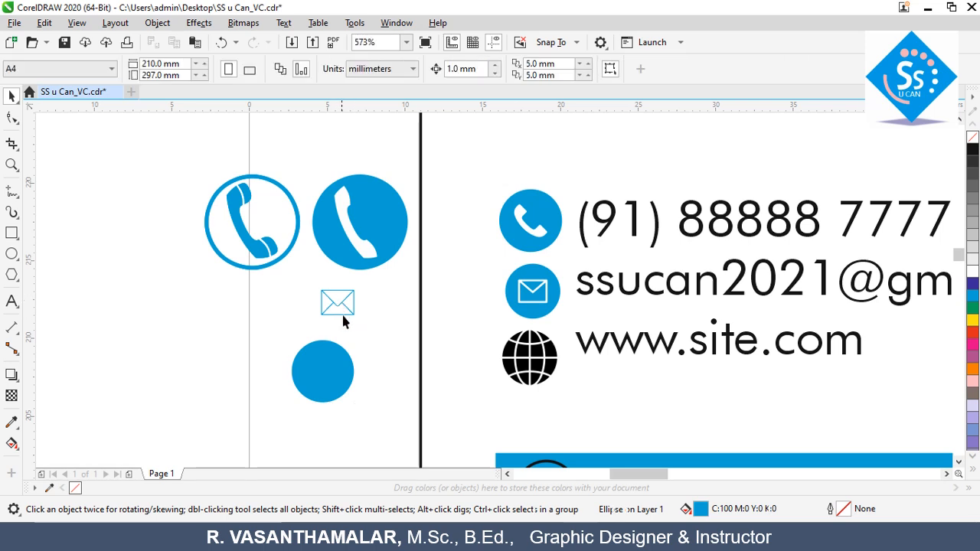
Step: Fill the small envelope symbol with white and move it onto the centre of the cyan disc
left_click(339, 303)
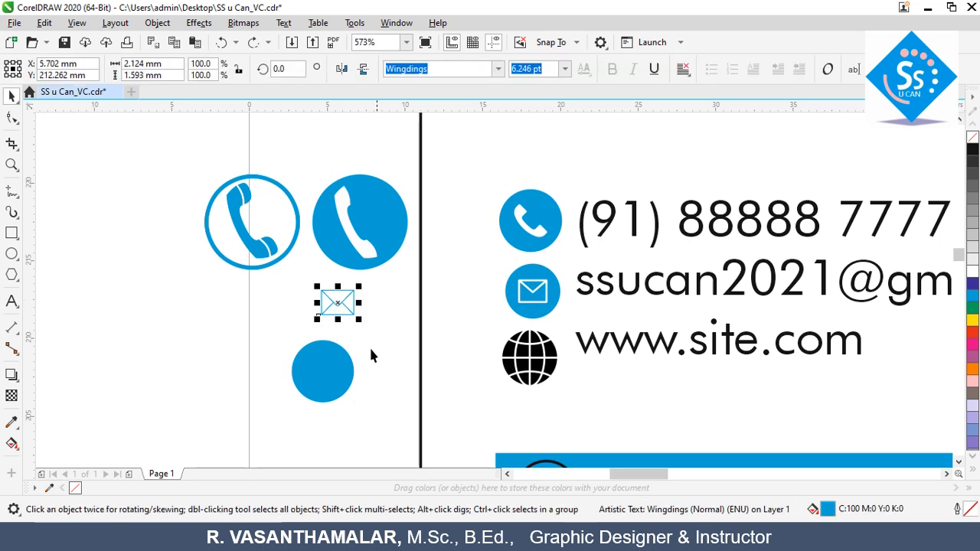
left_click(972, 276)
left_click_drag(341, 310, 328, 380)
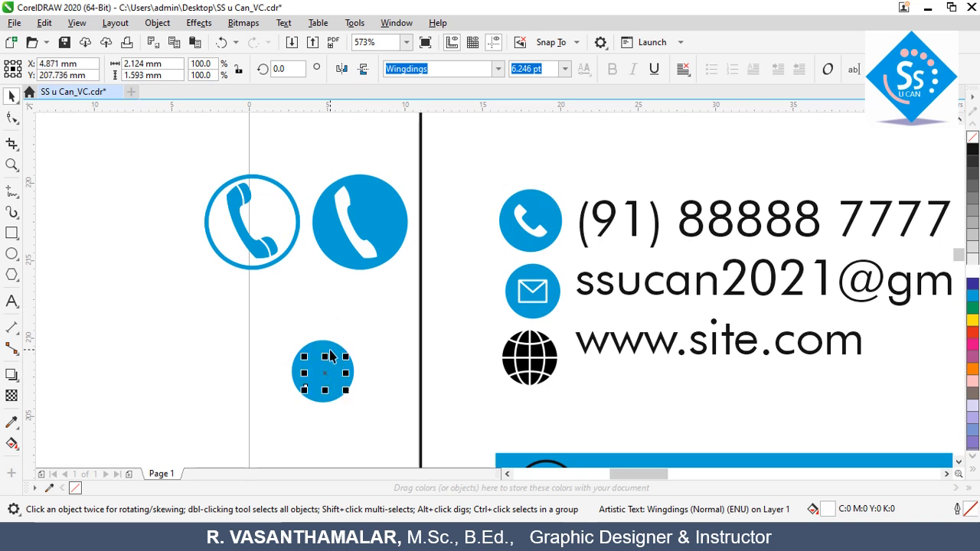
Step: Send the cyan disc back one level and to the back of the page, behind the white envelope
left_click(331, 352)
right_click(329, 351)
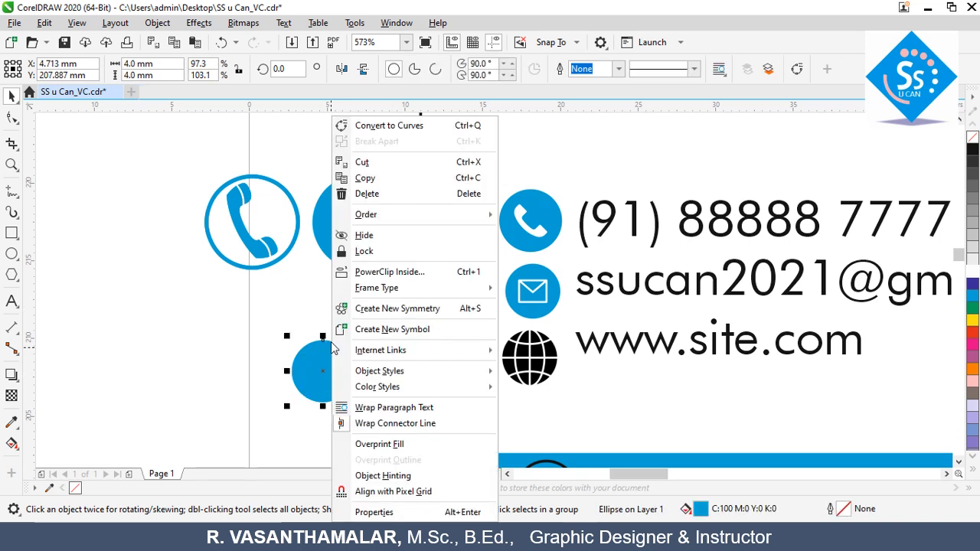
mouse_move(413, 221)
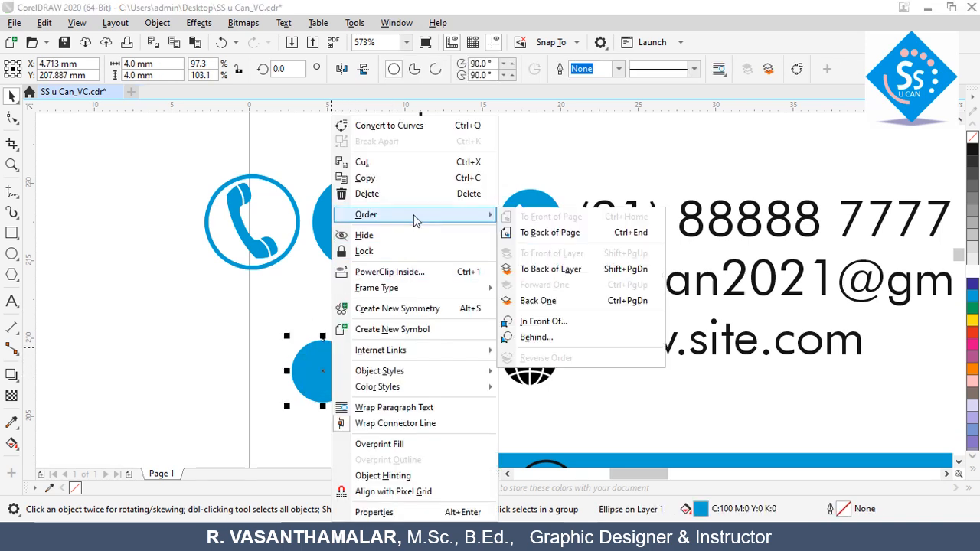
left_click(544, 304)
right_click(343, 350)
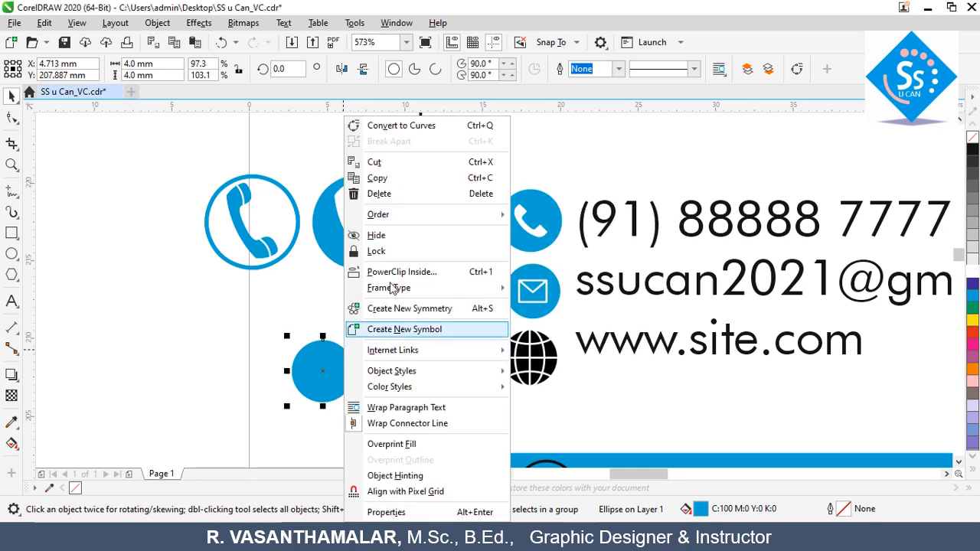
mouse_move(408, 220)
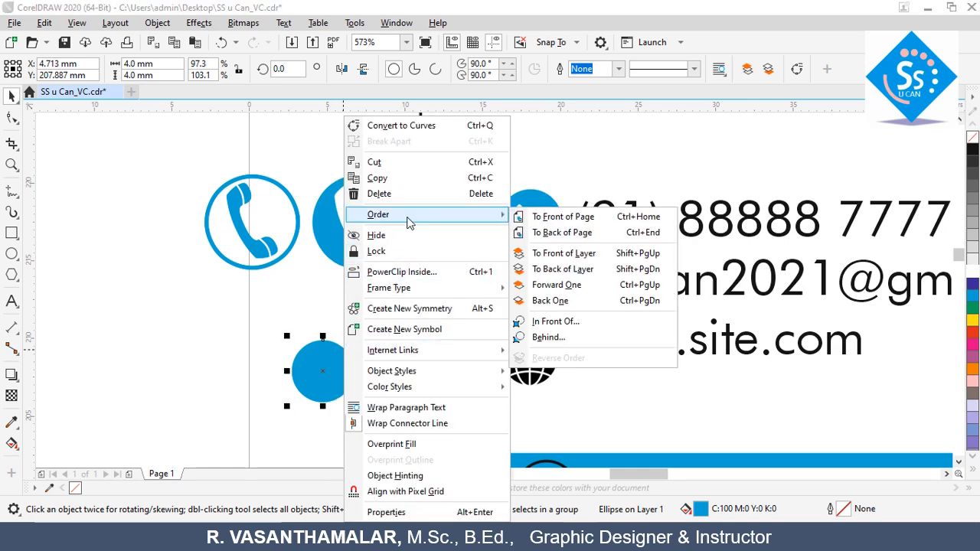
left_click(565, 233)
left_click(349, 413)
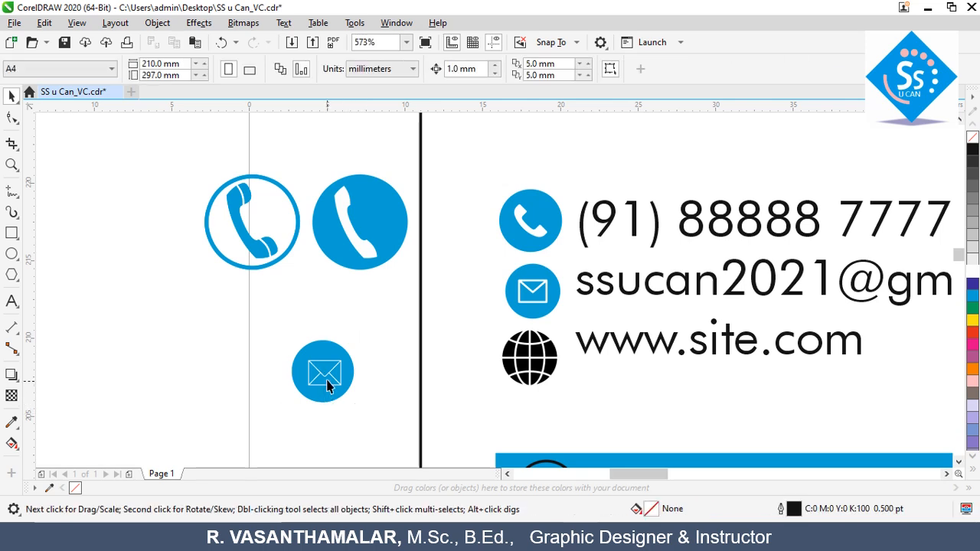
left_click(329, 383)
left_click(334, 373)
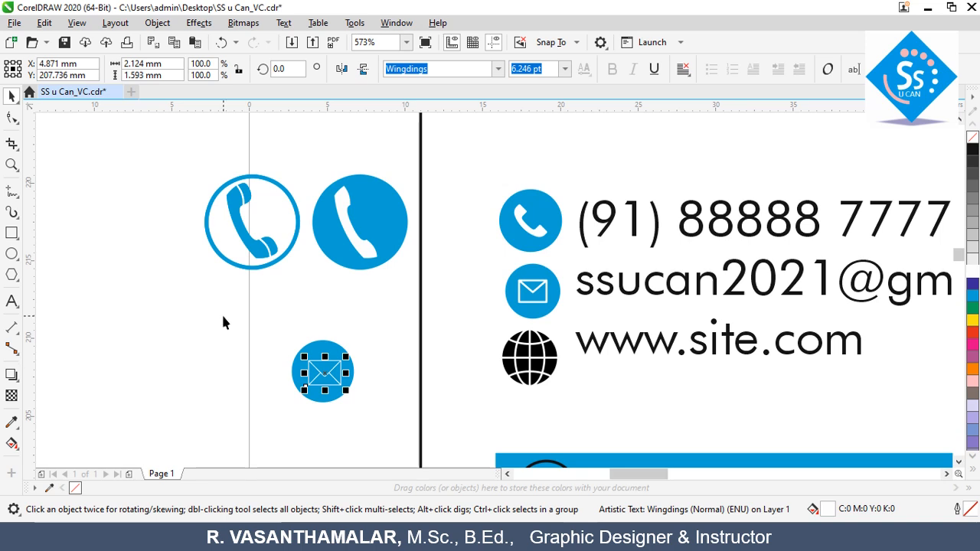
left_click(262, 251)
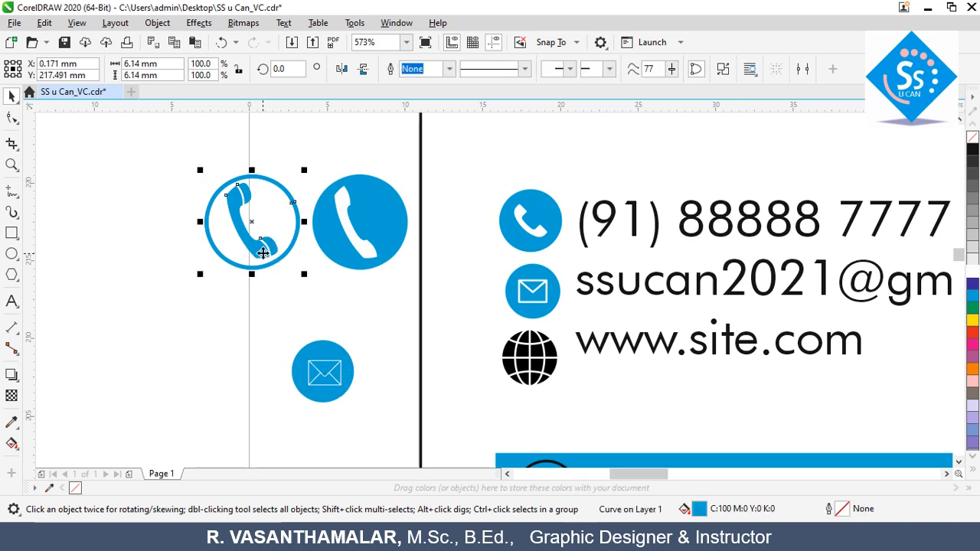
right_click(262, 251)
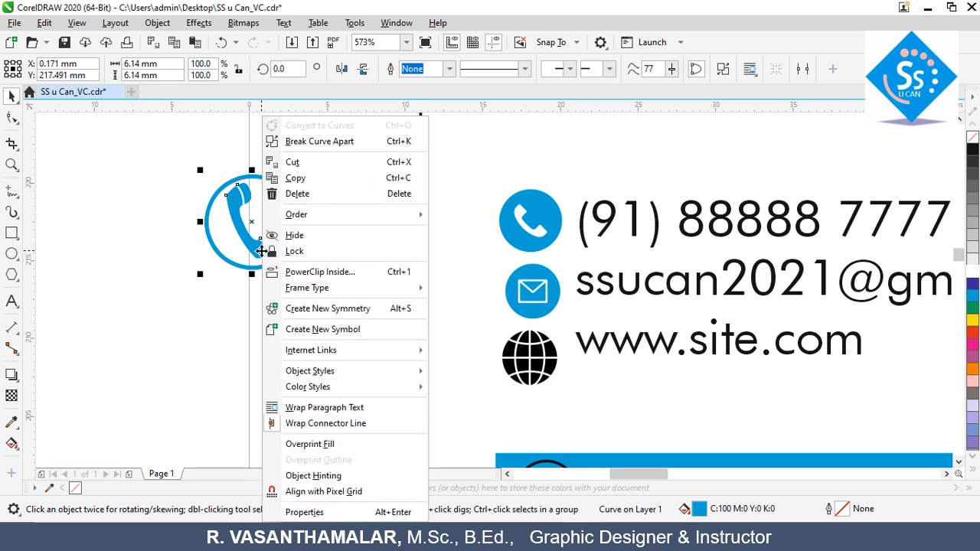
left_click(321, 142)
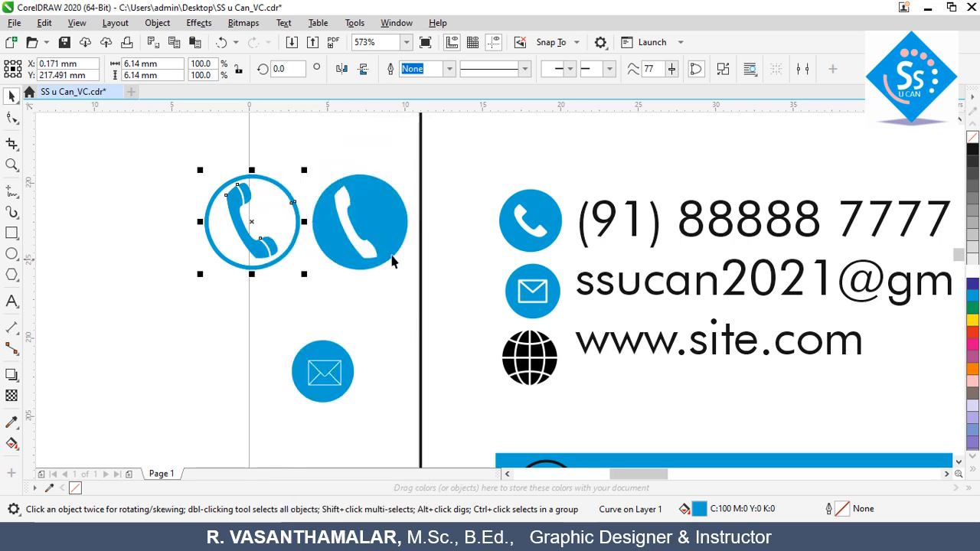
Step: Delete both practice telephone icons and the envelope icon beside the first card
left_click(269, 275)
left_click_drag(385, 372, 409, 411)
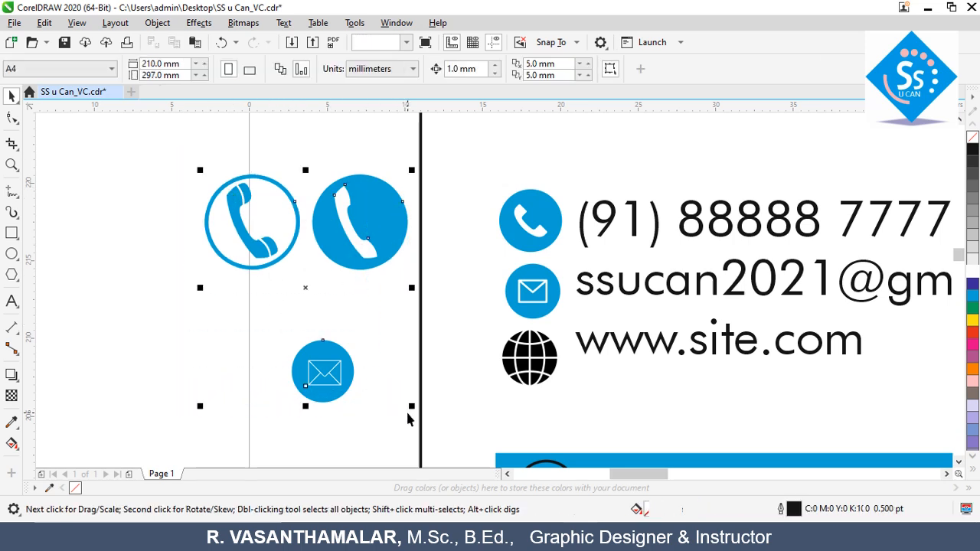
key("Delete")
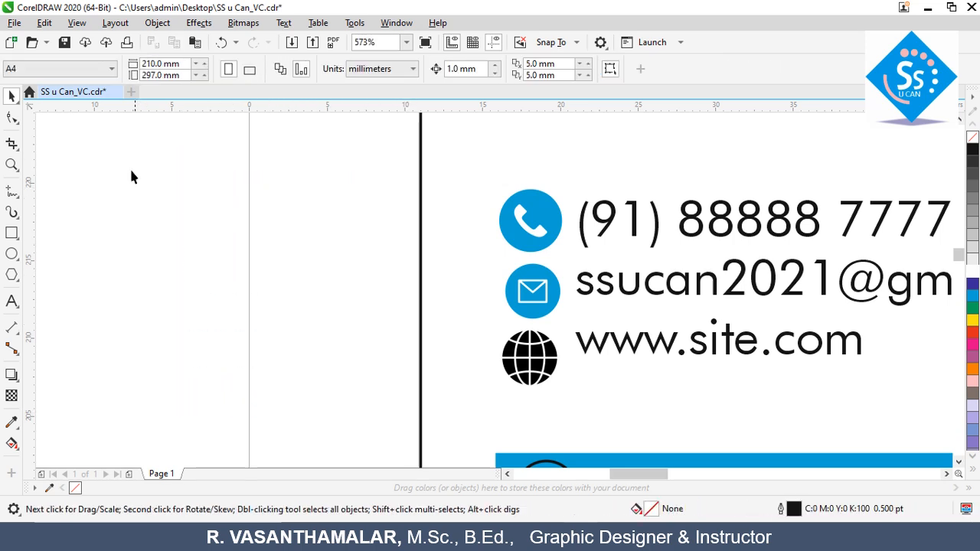
Step: Save the business card document with both cards in view
left_click(11, 164)
left_click(104, 70)
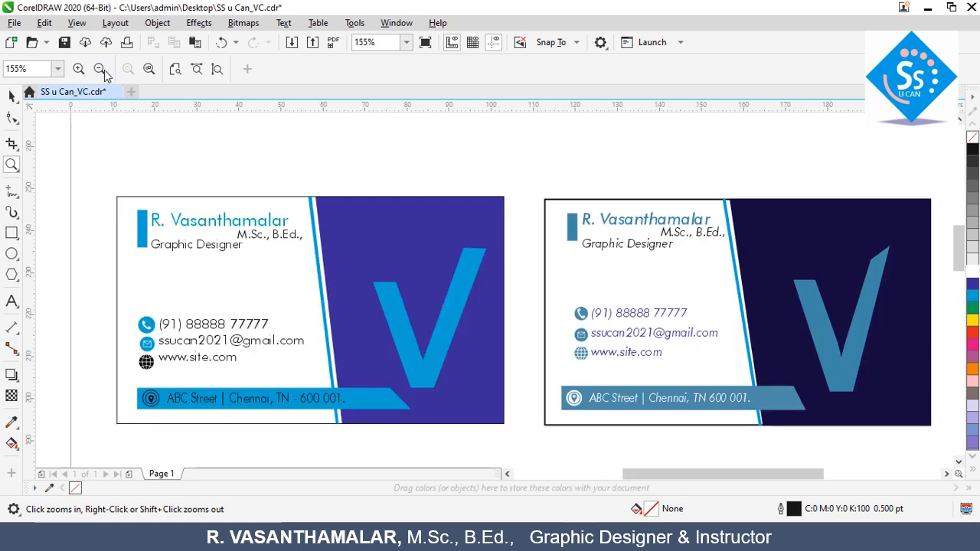
left_click(12, 95)
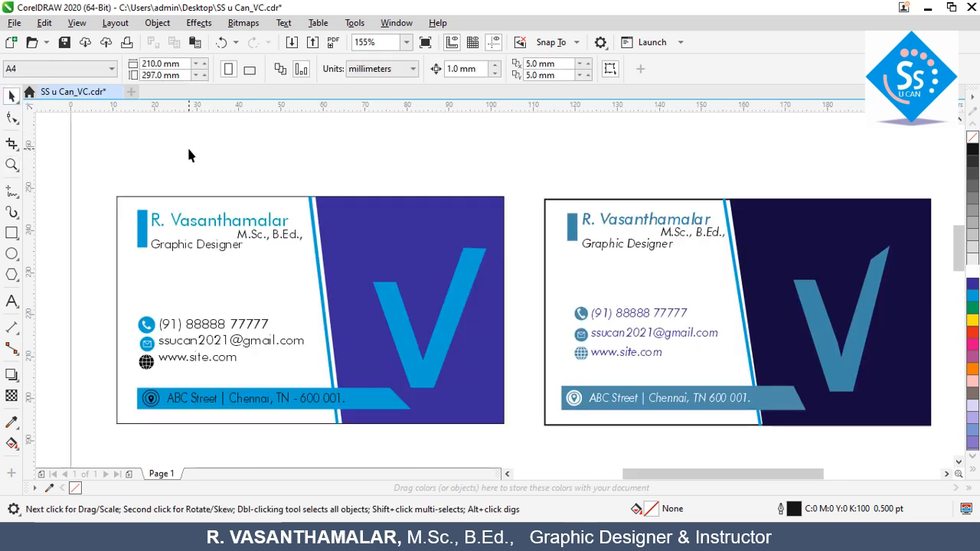
key("ctrl+s")
Step: Change the slanted purple panel's uniform fill to CMYK values C 100, M 100, Y 0, K 70
left_click(361, 219)
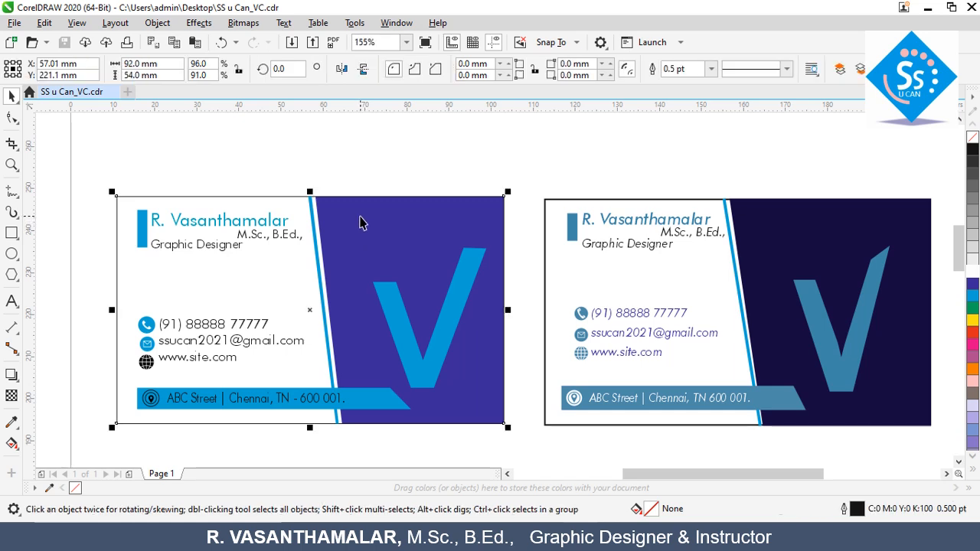
left_click(321, 211)
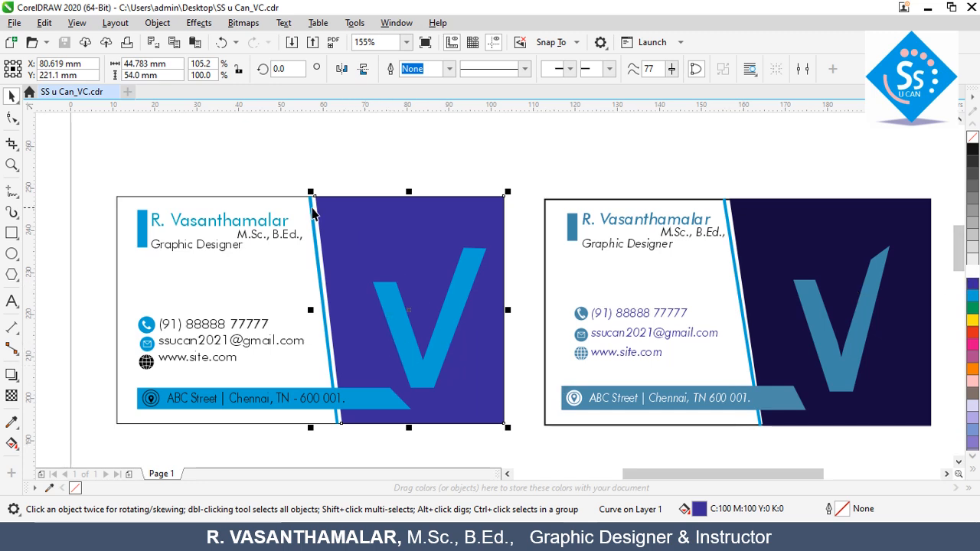
double_click(757, 515)
left_click_drag(389, 68, 548, 69)
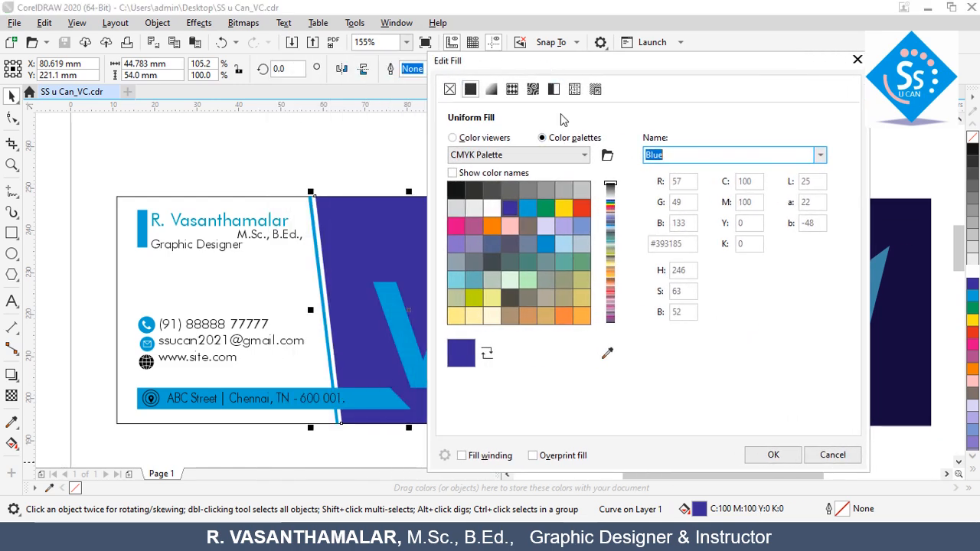
left_click(476, 138)
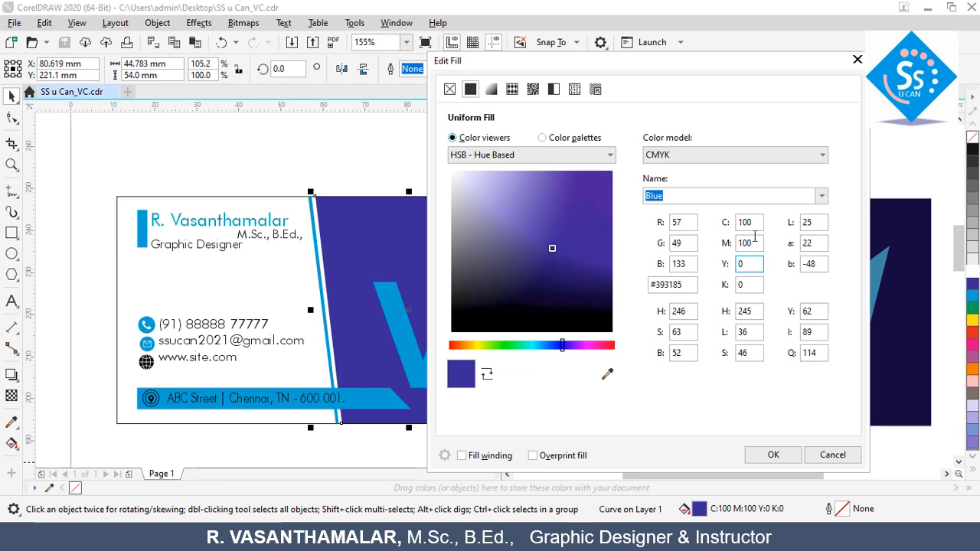
left_click_drag(756, 220, 731, 239)
left_click_drag(749, 284, 722, 285)
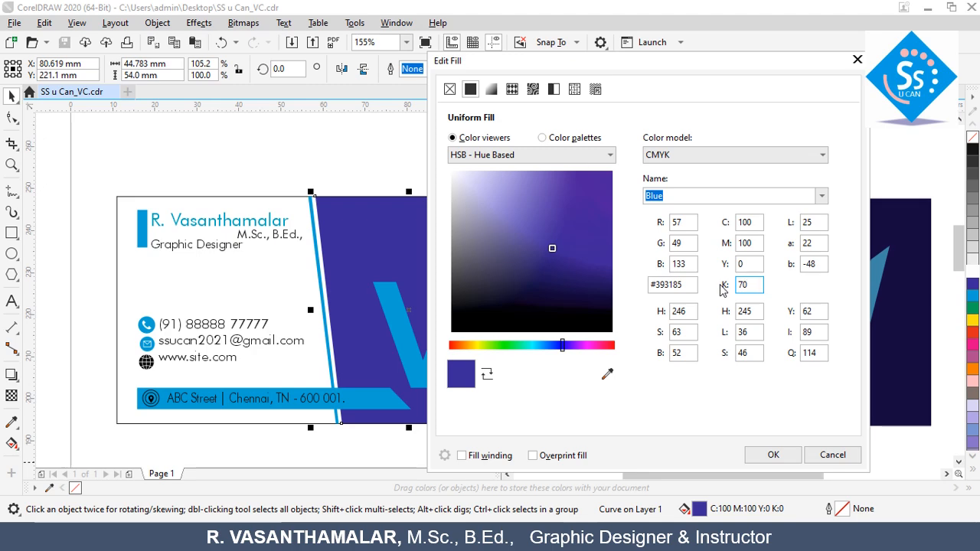
left_click(753, 264)
left_click_drag(639, 61, 732, 51)
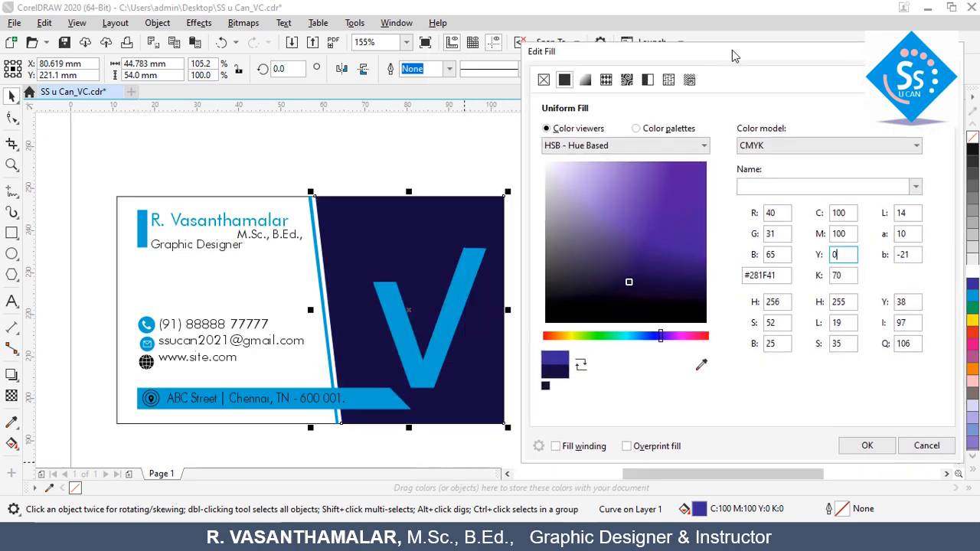
left_click(866, 446)
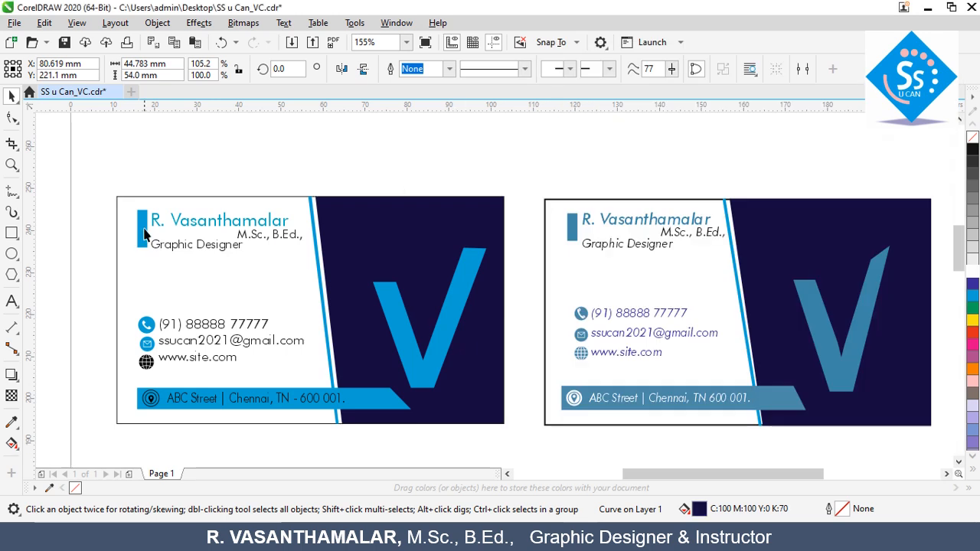
Step: Fill the first card's accent bar, name text, three contact icons, address banner and V with CMYK values C 70, M 25, Y 15, K 15
left_click(142, 232)
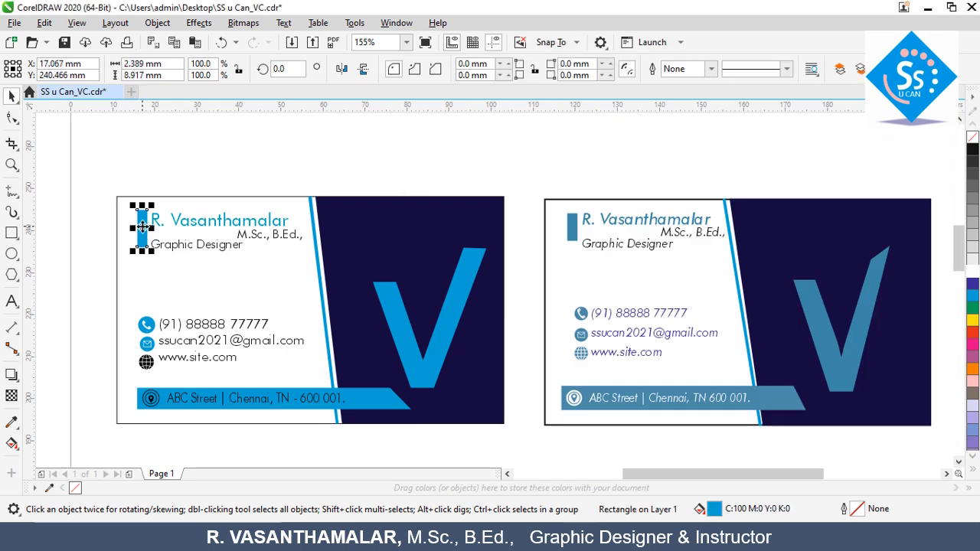
left_click(186, 224)
left_click(186, 227, "shift")
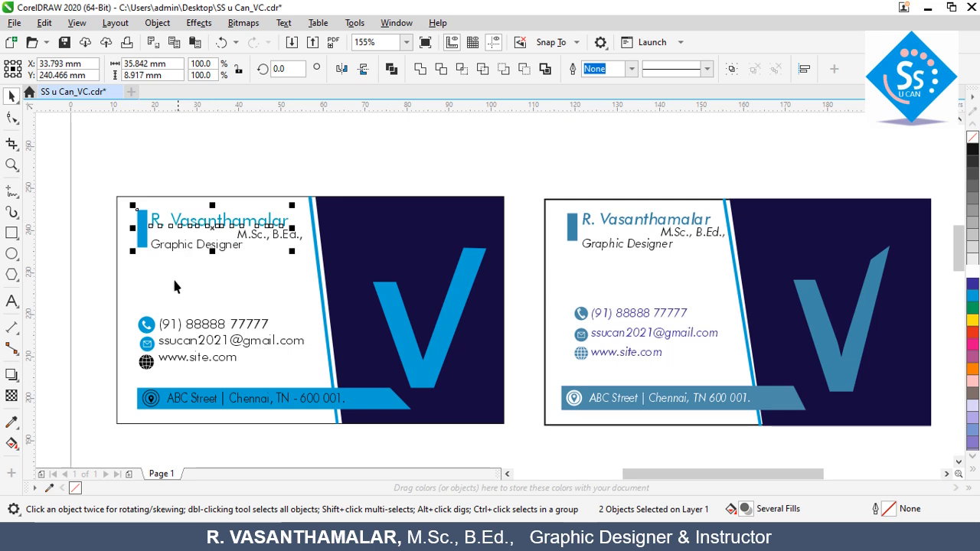
left_click(147, 325, "shift")
left_click(148, 346, "shift")
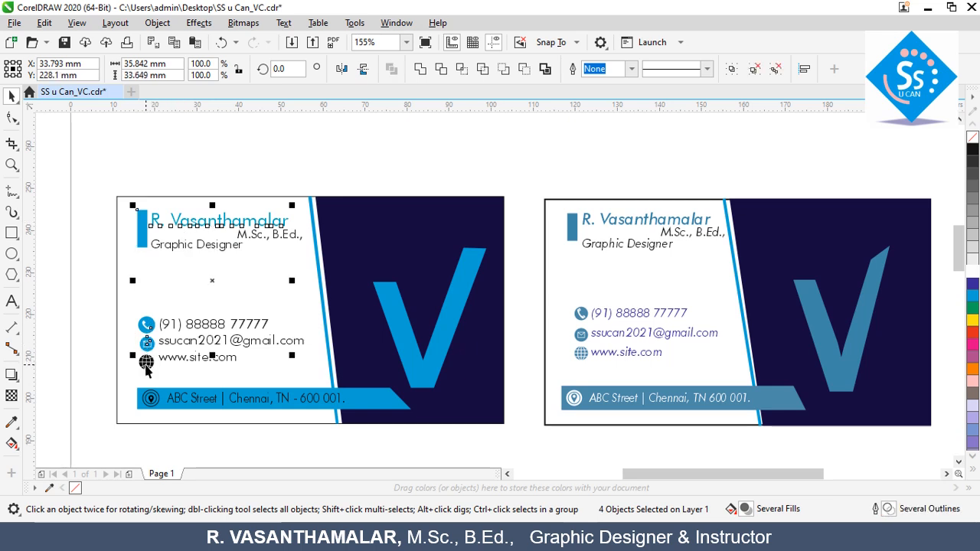
left_click(145, 364, "shift")
left_click(385, 409, "shift")
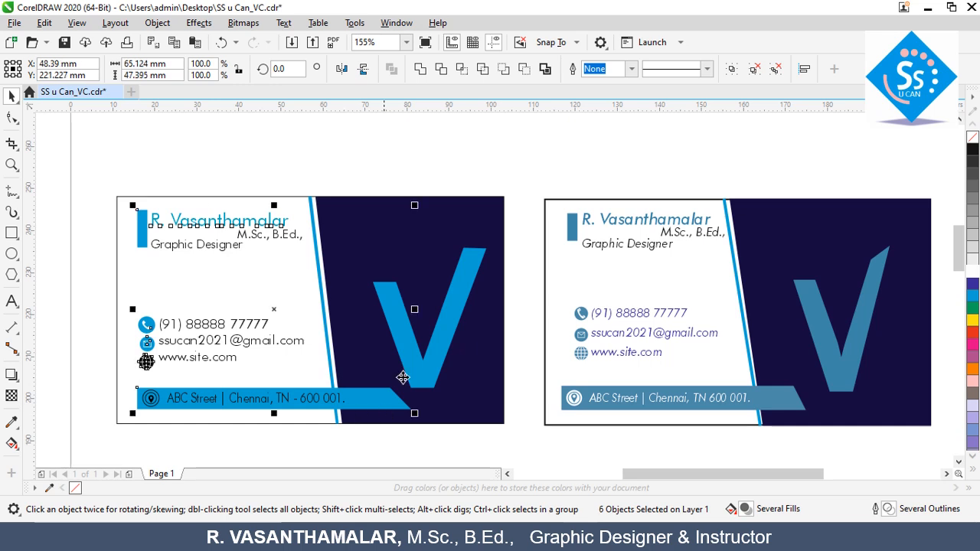
left_click(451, 317, "shift")
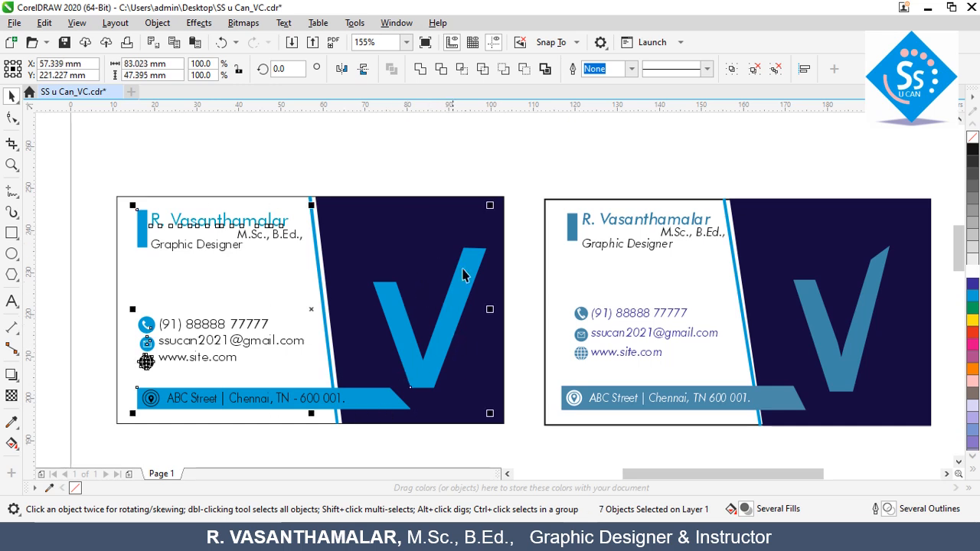
double_click(777, 515)
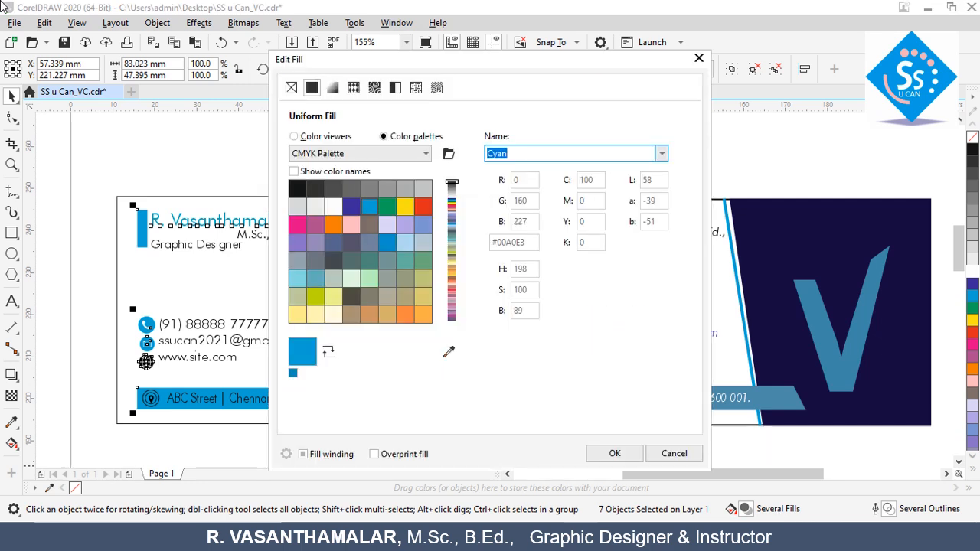
left_click(325, 138)
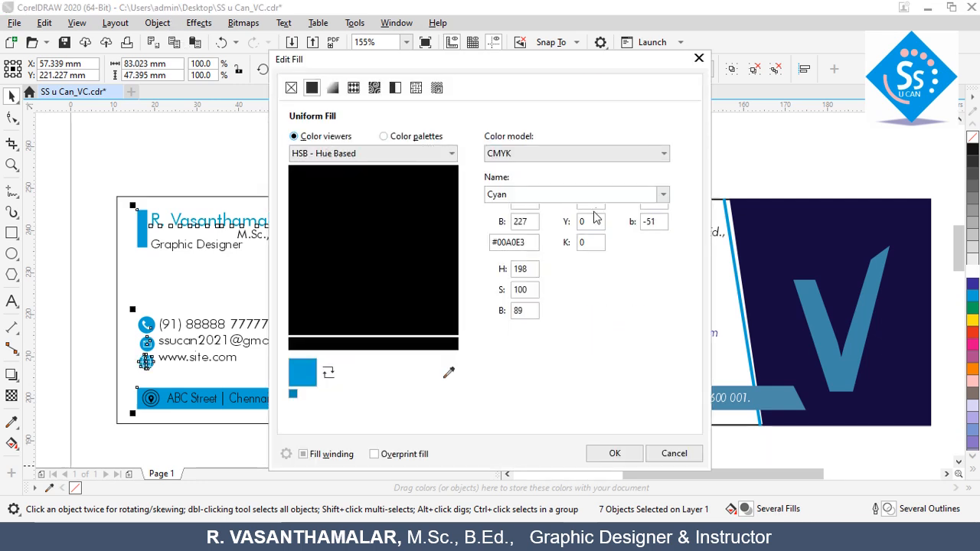
double_click(598, 222)
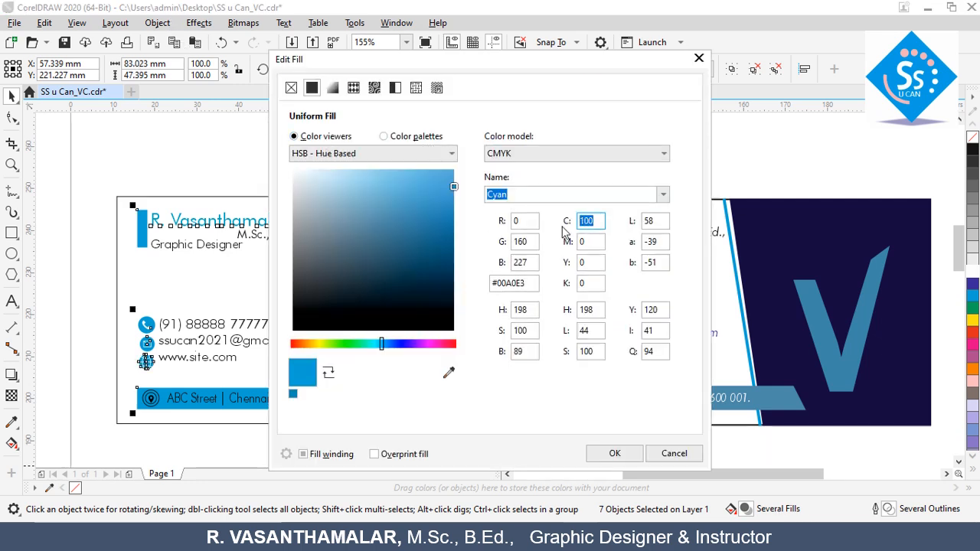
type("70")
key("Tab")
type("2")
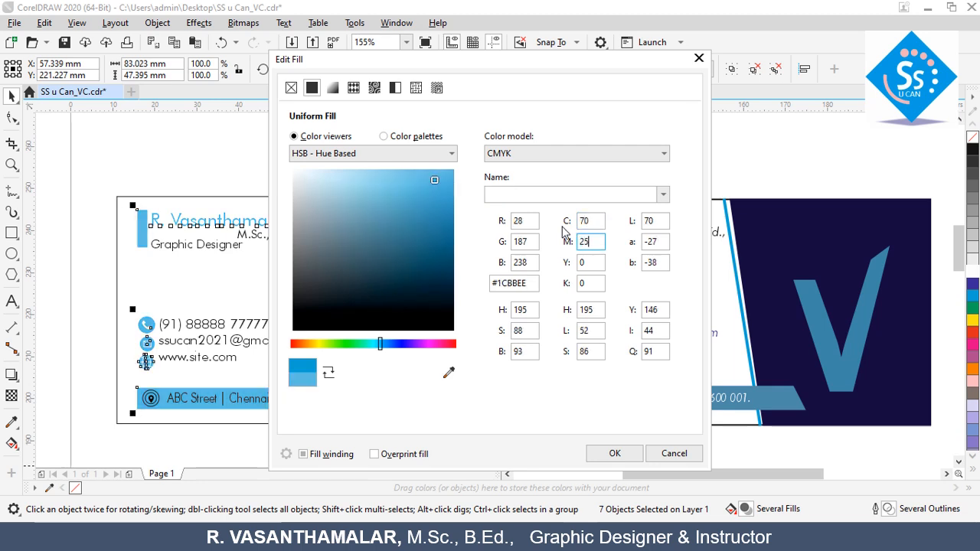
key("Tab")
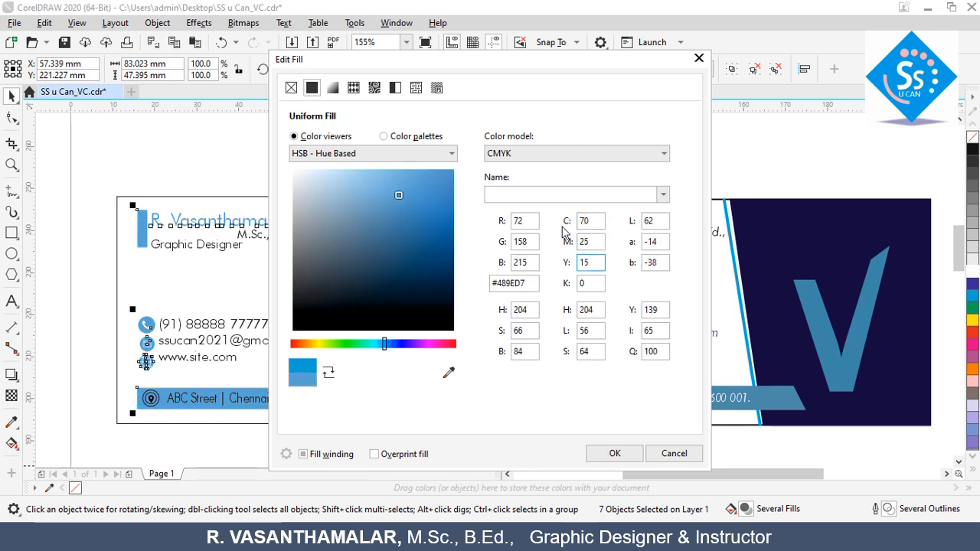
key("Tab")
type("15")
key("Tab")
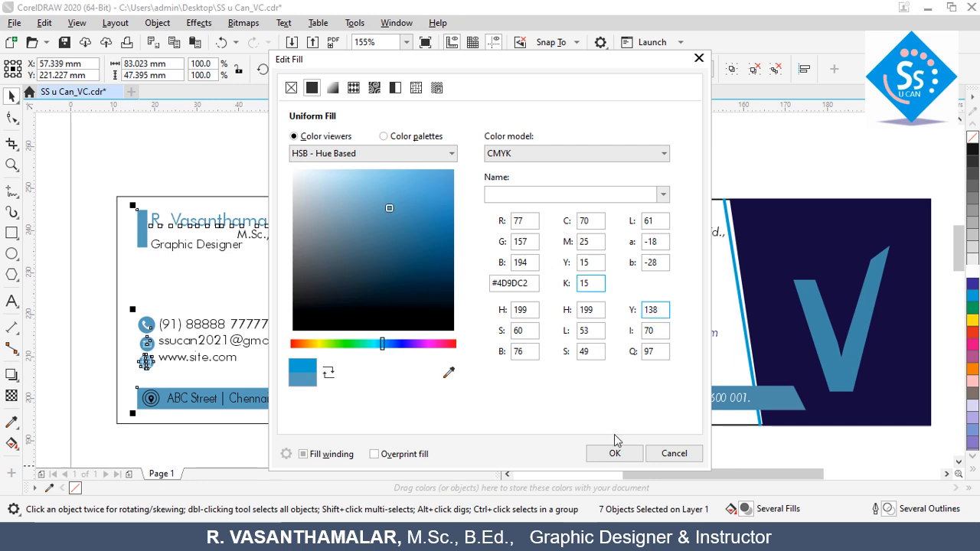
left_click(615, 451)
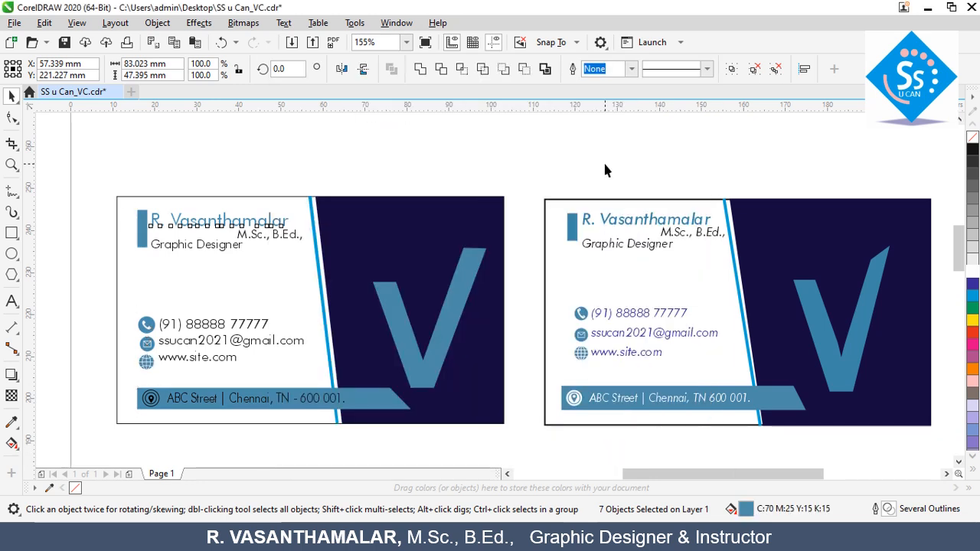
left_click(604, 170)
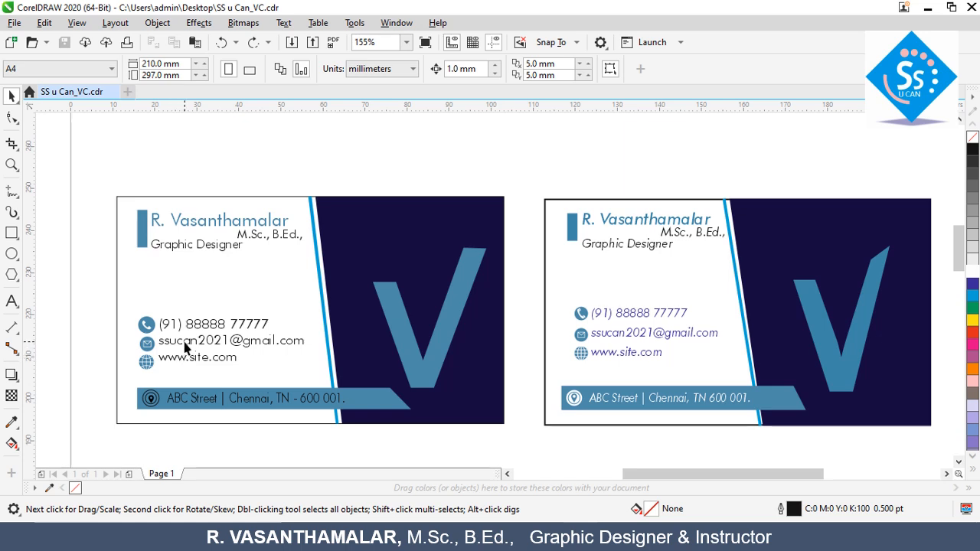
Step: Increase the contact text's line spacing so its lines align with the icons, and try wider letter spacing, undoing only that
left_click(184, 346)
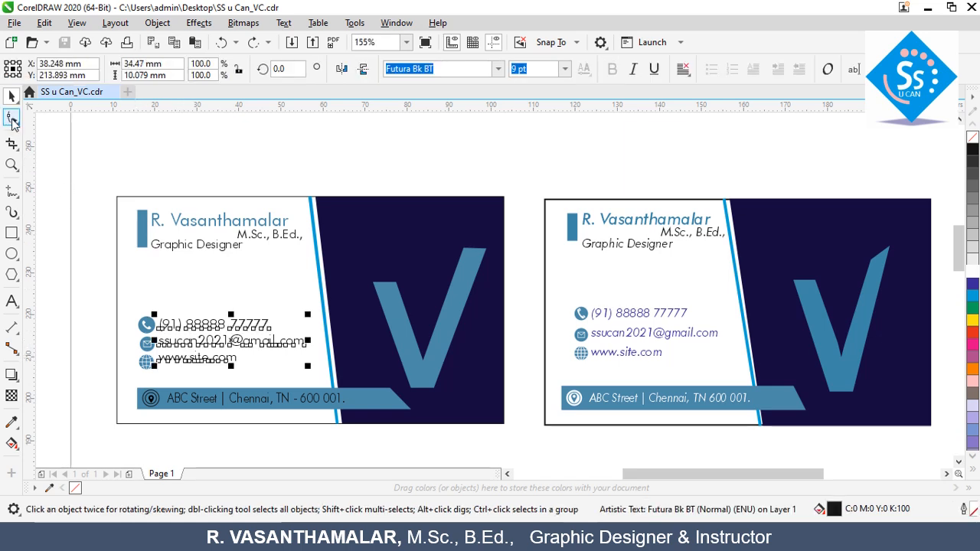
left_click(12, 119)
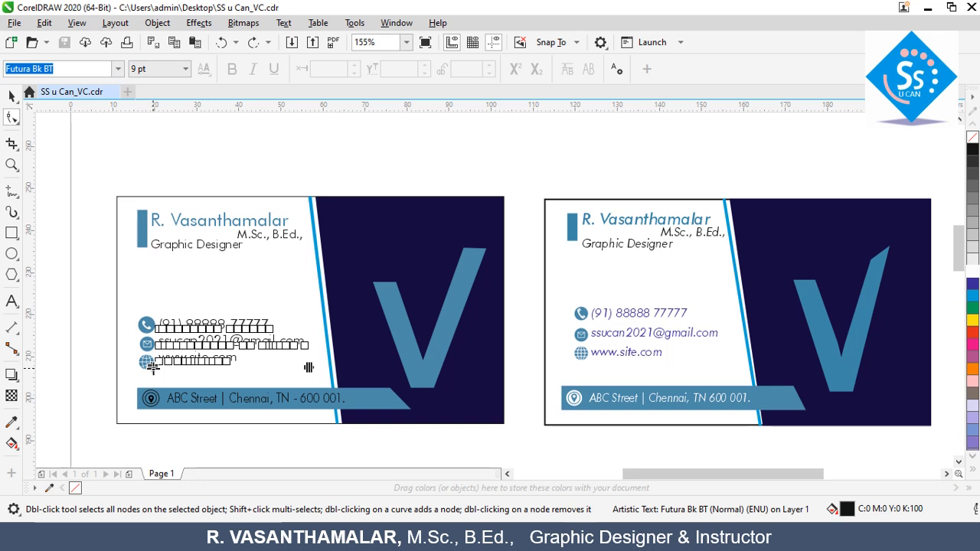
left_click_drag(153, 368, 154, 376)
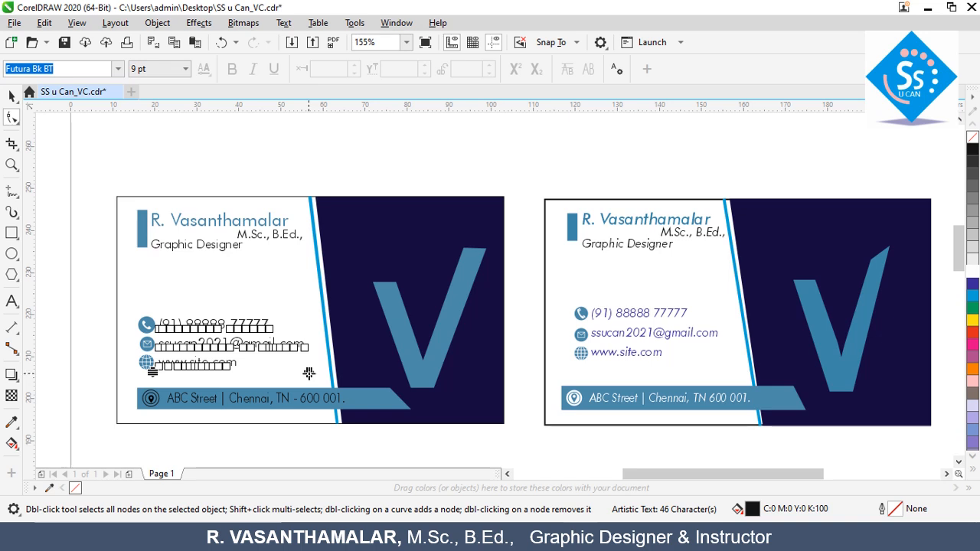
left_click_drag(309, 373, 312, 373)
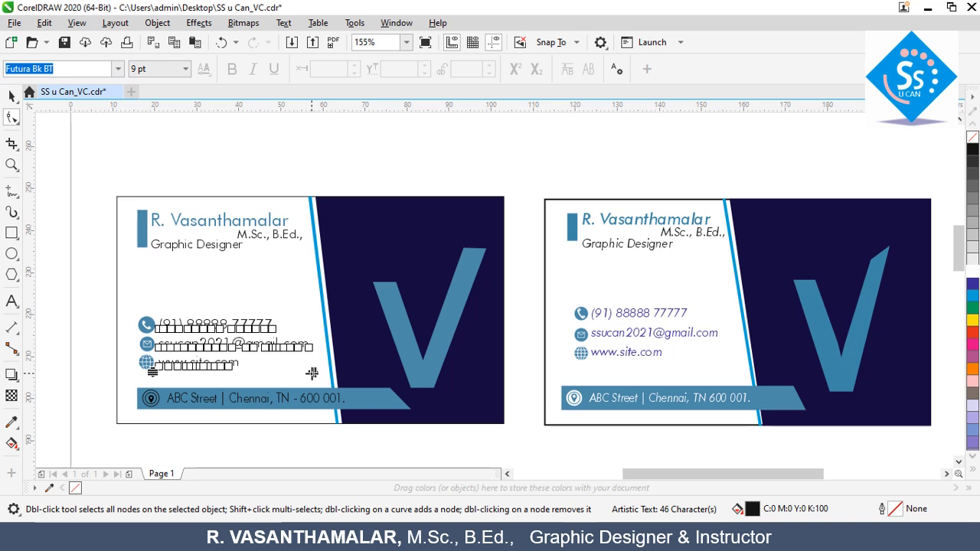
key("ctrl+z")
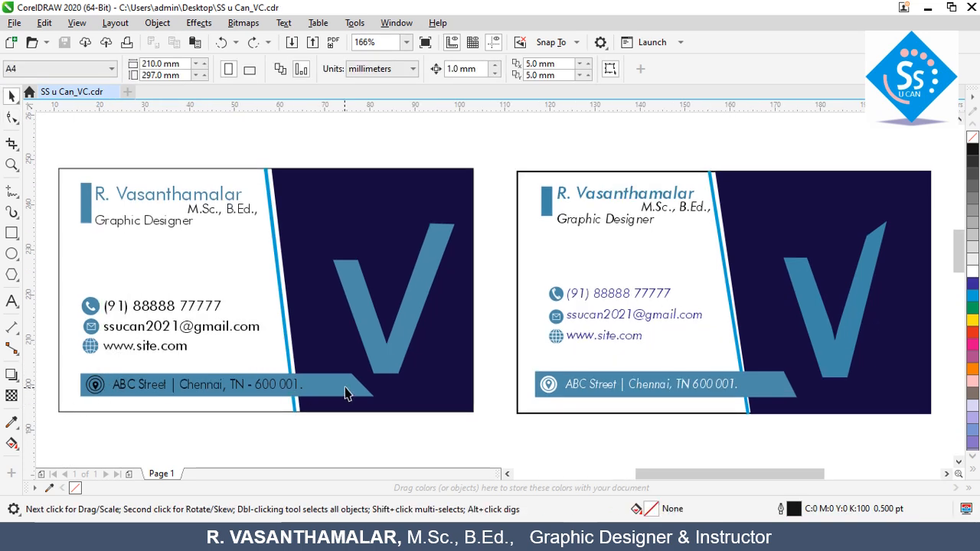
Step: Fill the address text on the first card's bottom banner with white
left_click(346, 389)
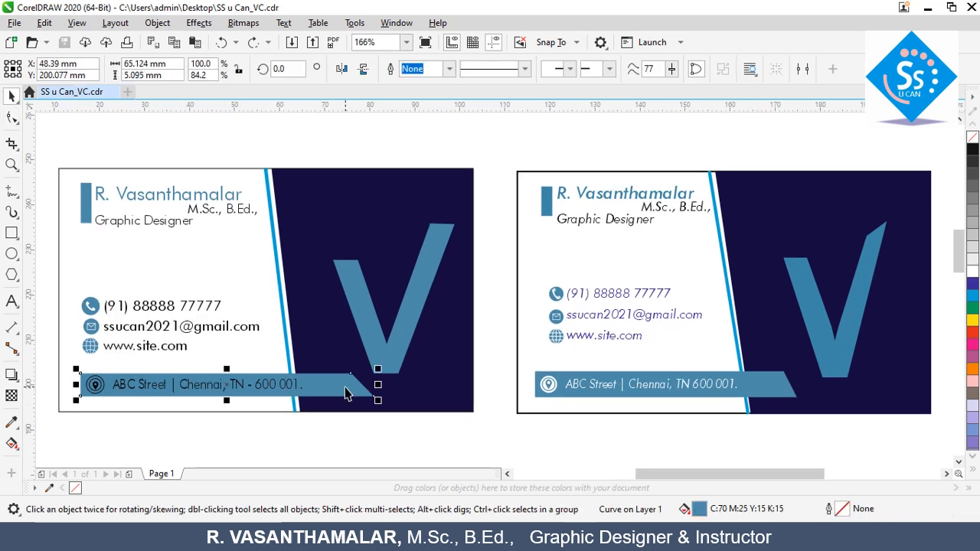
left_click(275, 385)
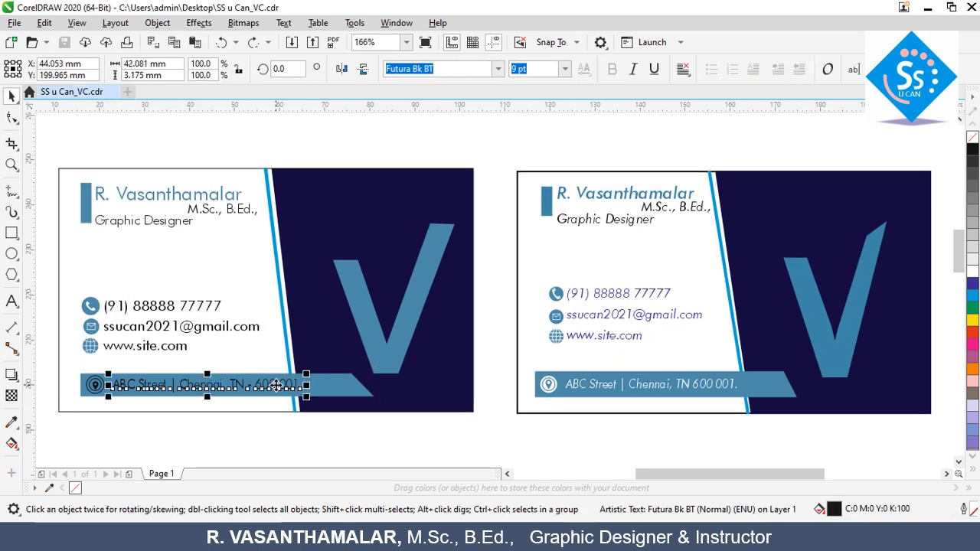
left_click(974, 272)
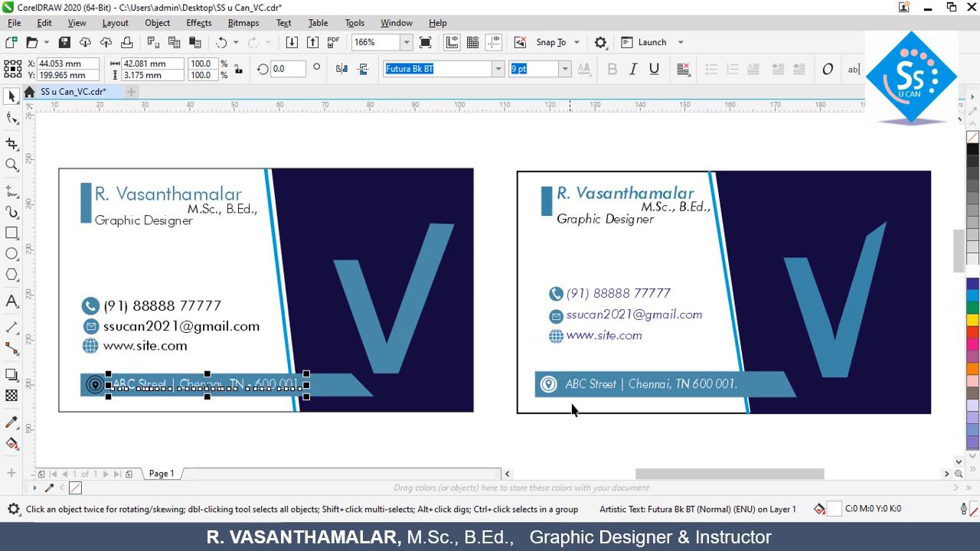
Step: Move the location icon group from the address banner onto the empty area left of the card and ungroup it
left_click(11, 165)
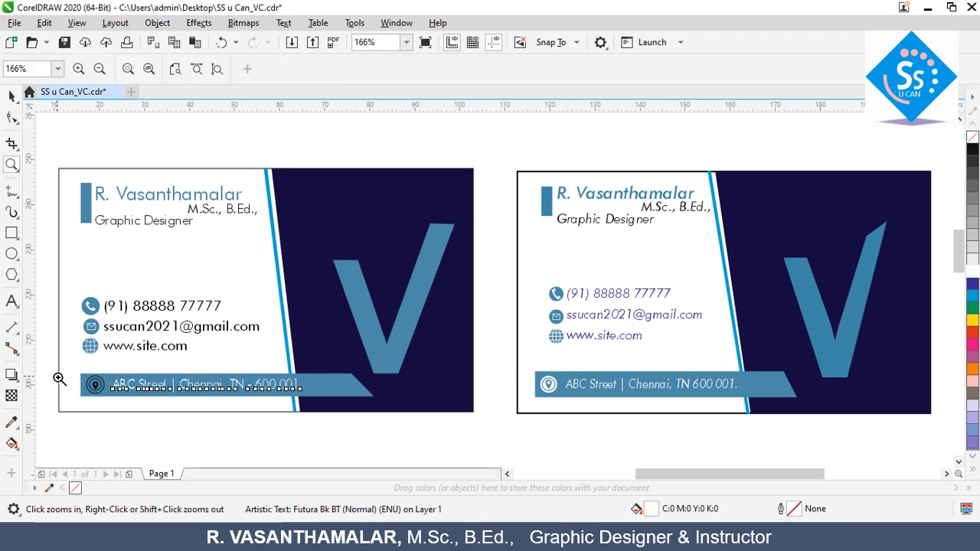
left_click_drag(53, 365, 127, 407)
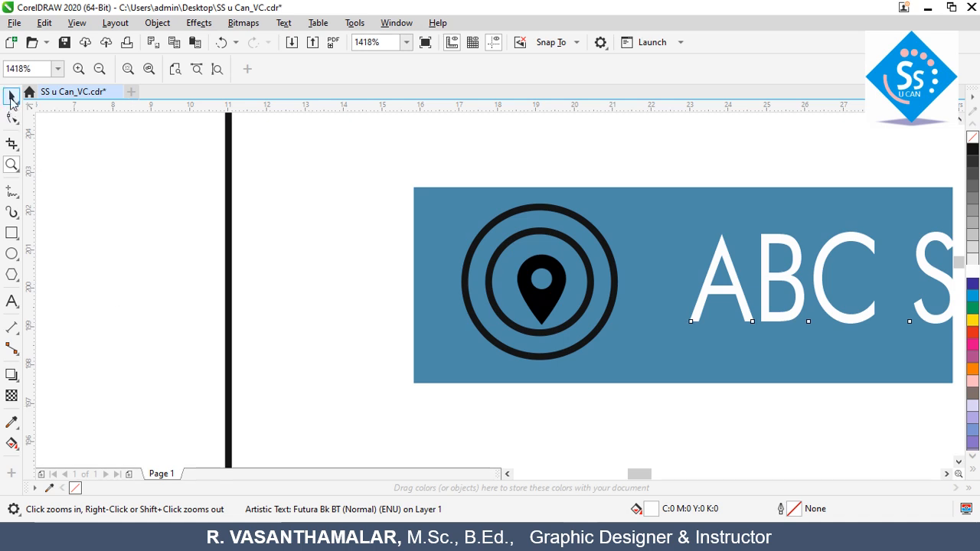
left_click(12, 97)
left_click(553, 290)
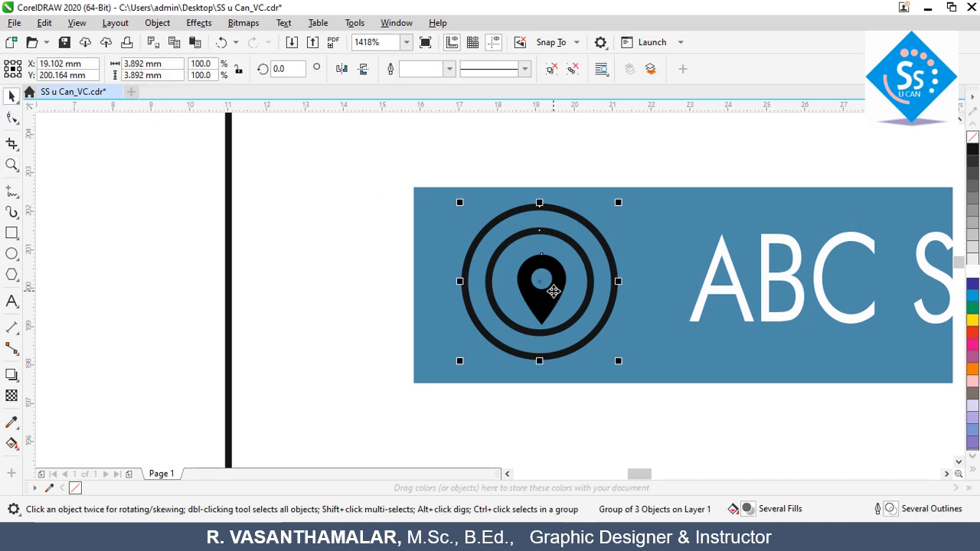
left_click_drag(541, 284, 97, 322)
left_click(506, 474)
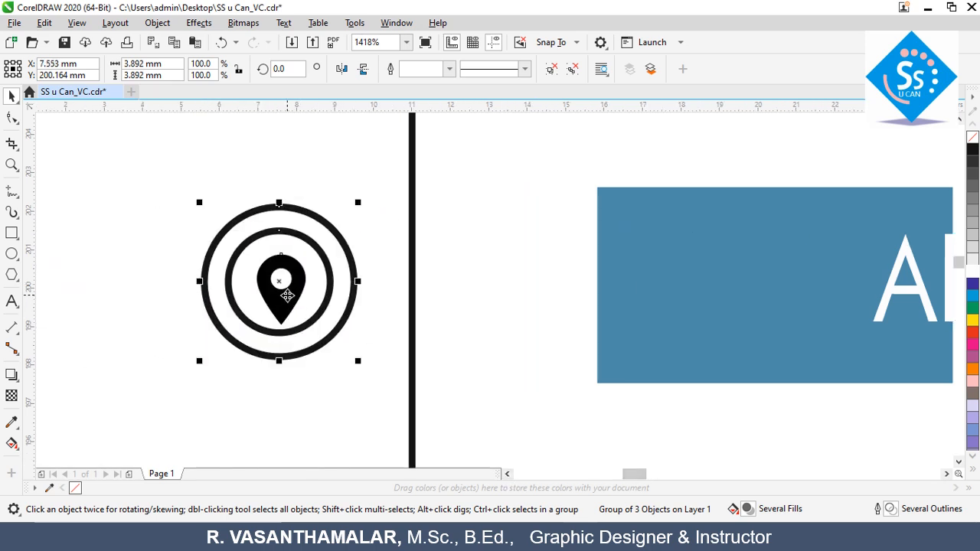
right_click(288, 295)
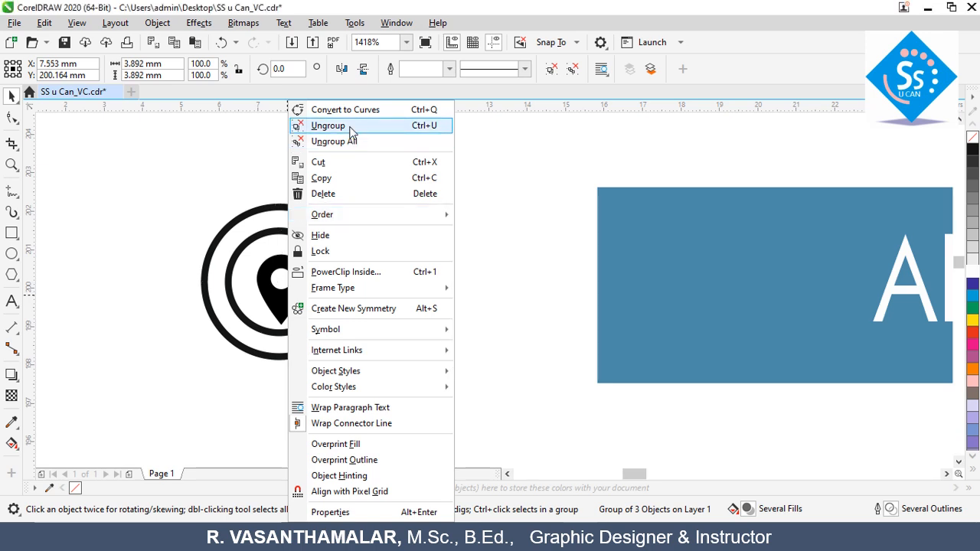
left_click(352, 131)
Step: Move the location pin slightly up and left to centre it within the two rings
left_click(291, 298)
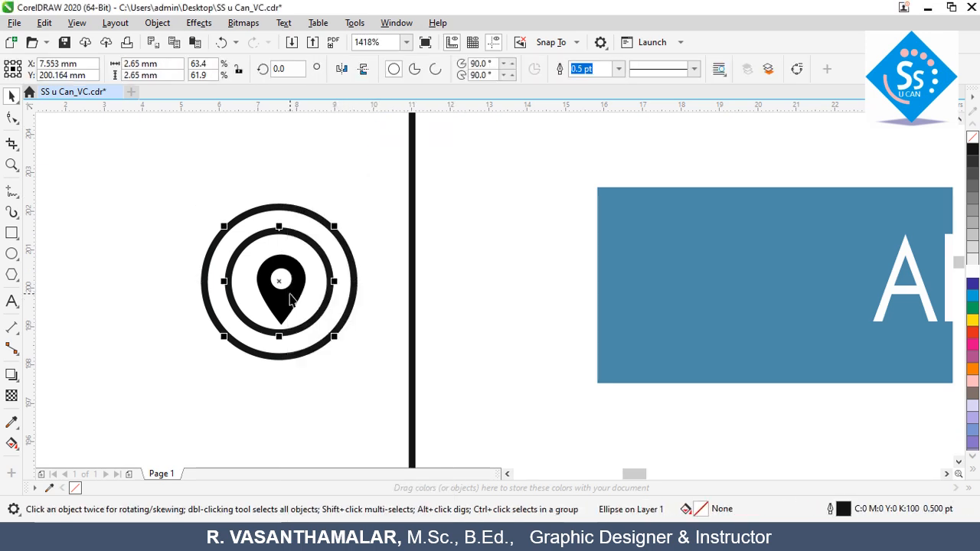
left_click(284, 301)
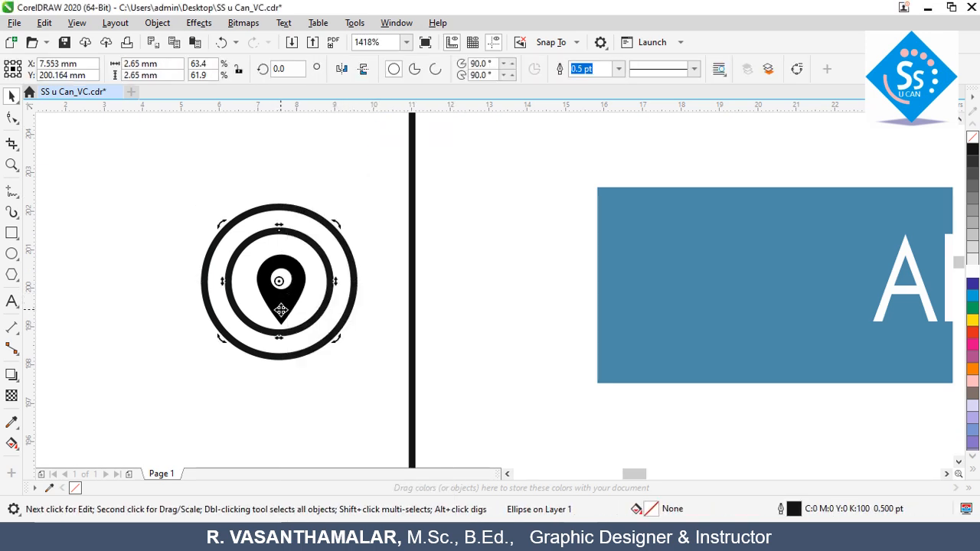
left_click(281, 310)
left_click(273, 301)
left_click(287, 268)
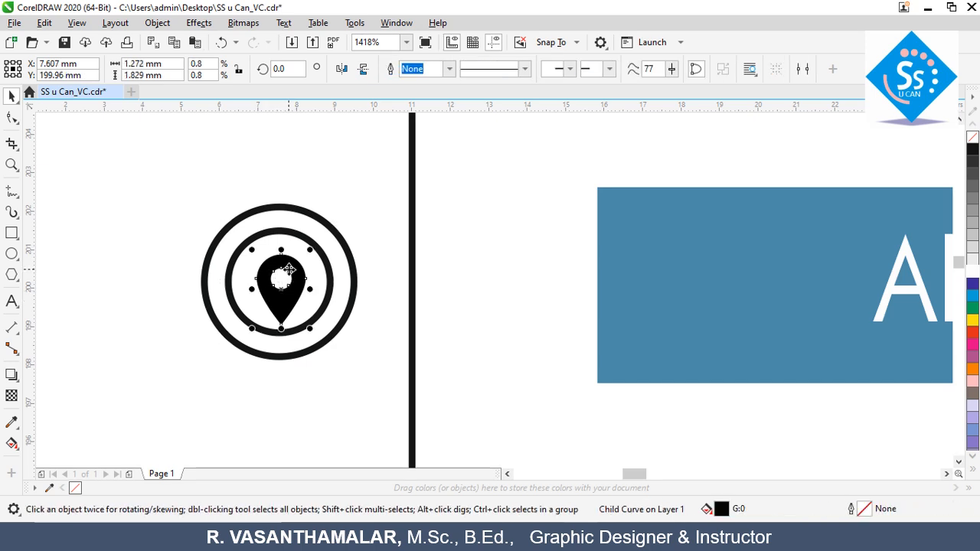
left_click_drag(290, 298, 281, 291)
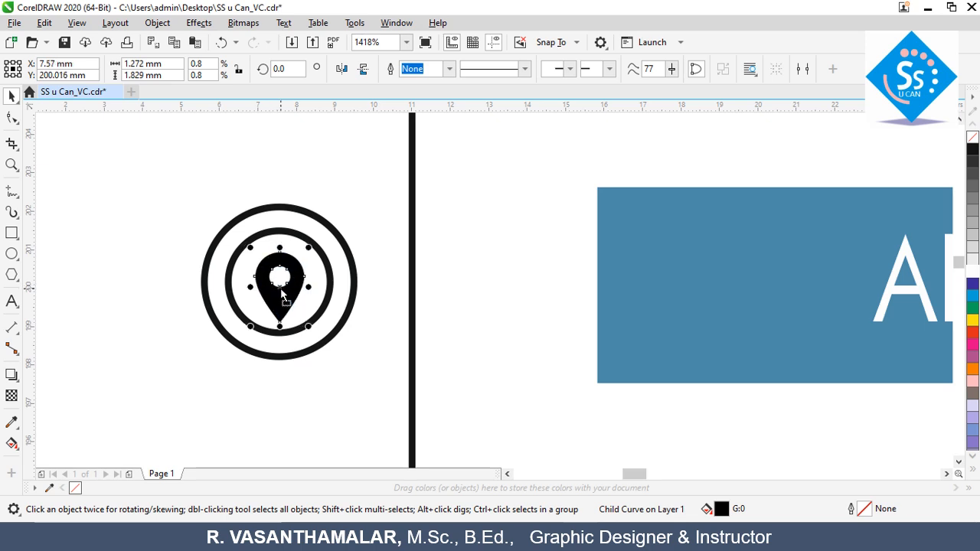
Step: Fill the location pin with the uniform CMYK colour C 70, M 25, Y 15, K 15
left_click(973, 285)
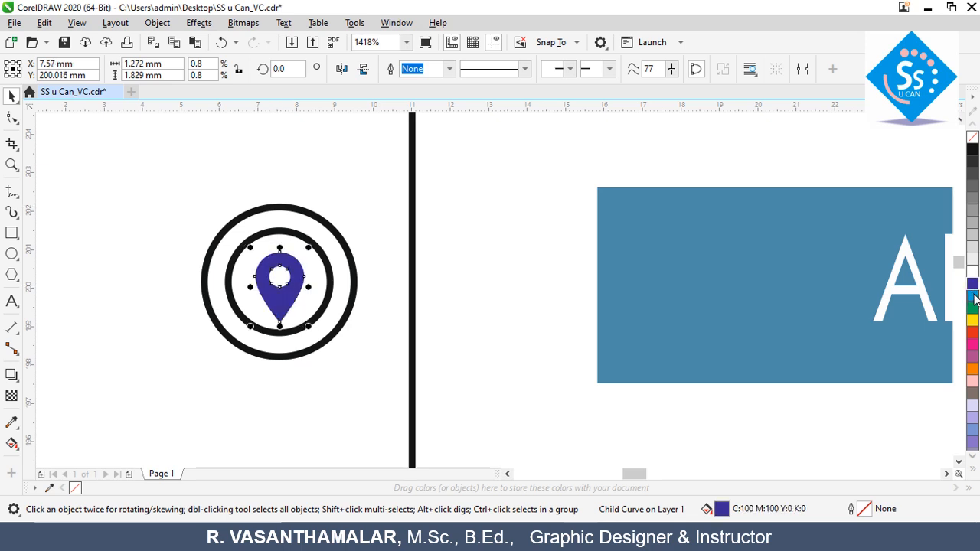
left_click(973, 297)
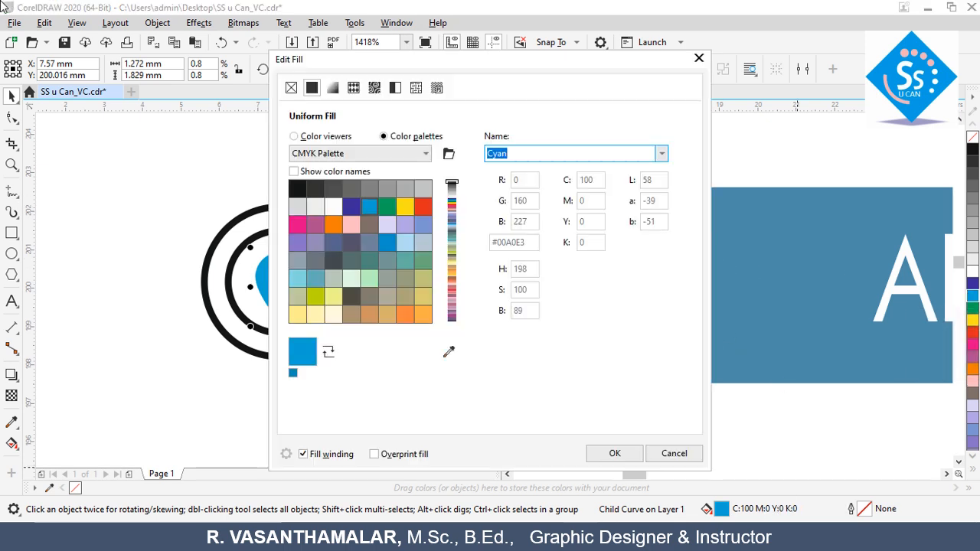
left_click(334, 141)
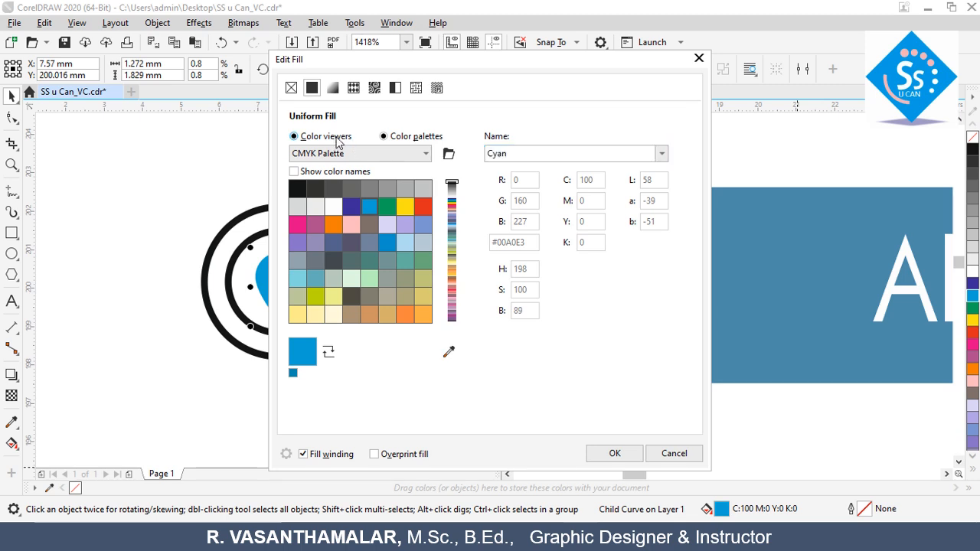
left_click(586, 221)
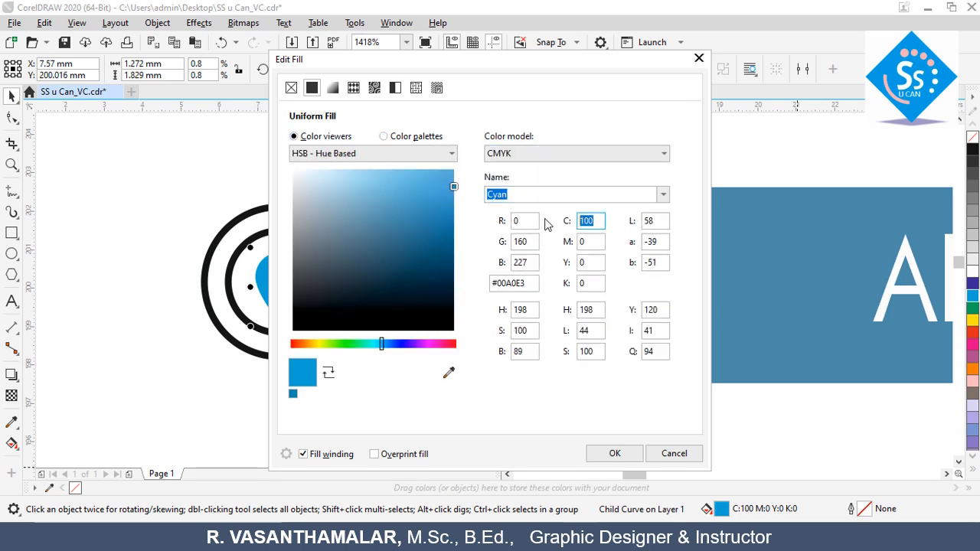
type("70")
key("Tab")
type("25")
key("Tab")
type("15")
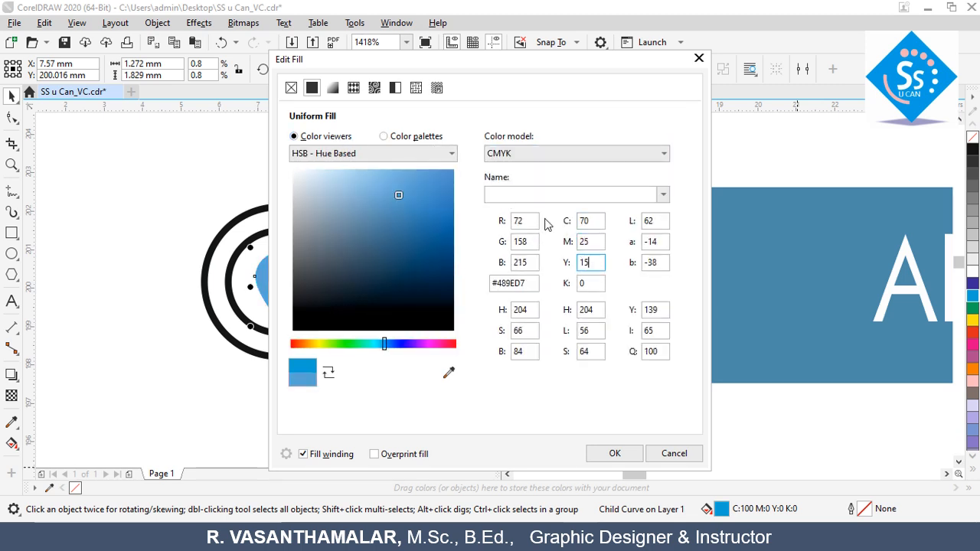
key("Tab")
type("15")
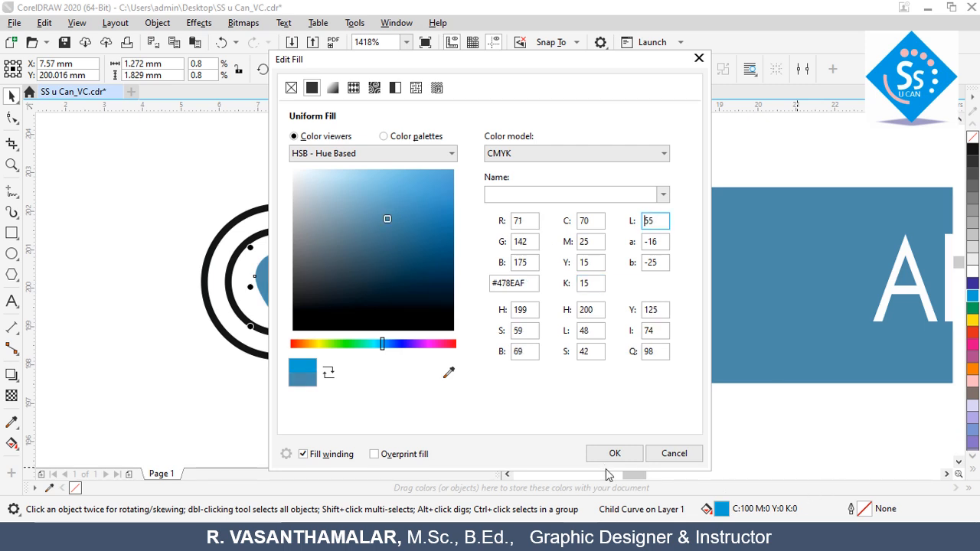
left_click(614, 453)
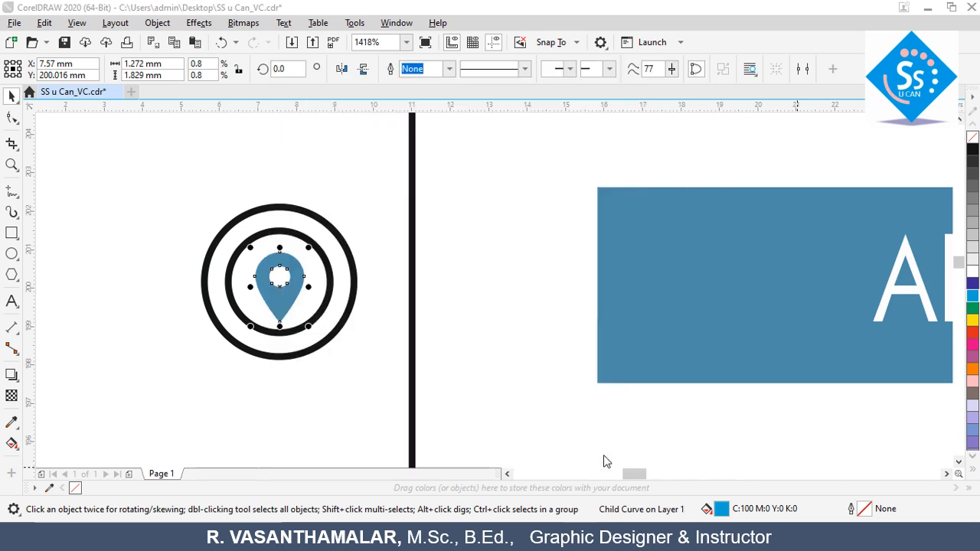
Step: Set the location icon's inner ring outline colour to C 70, M 25, Y 15, K 15
left_click(281, 297)
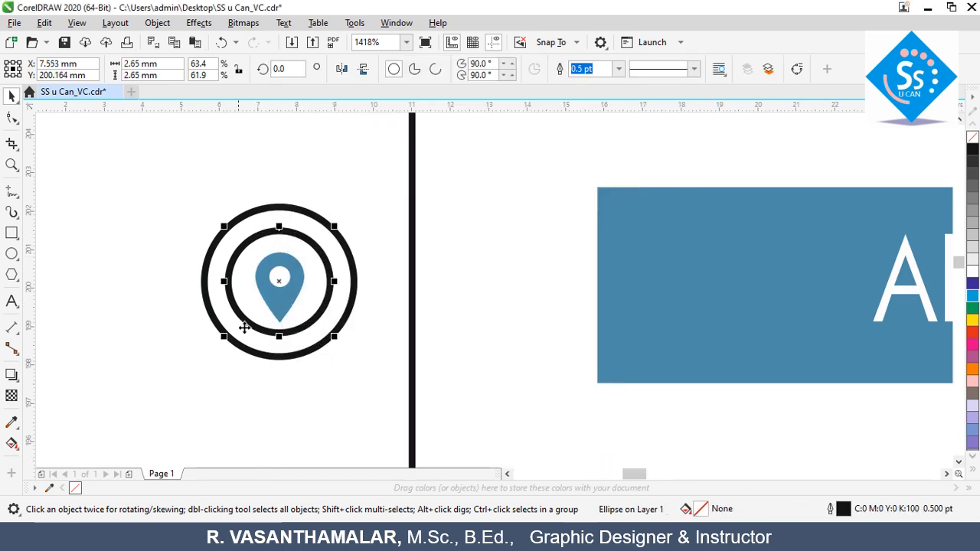
double_click(845, 513)
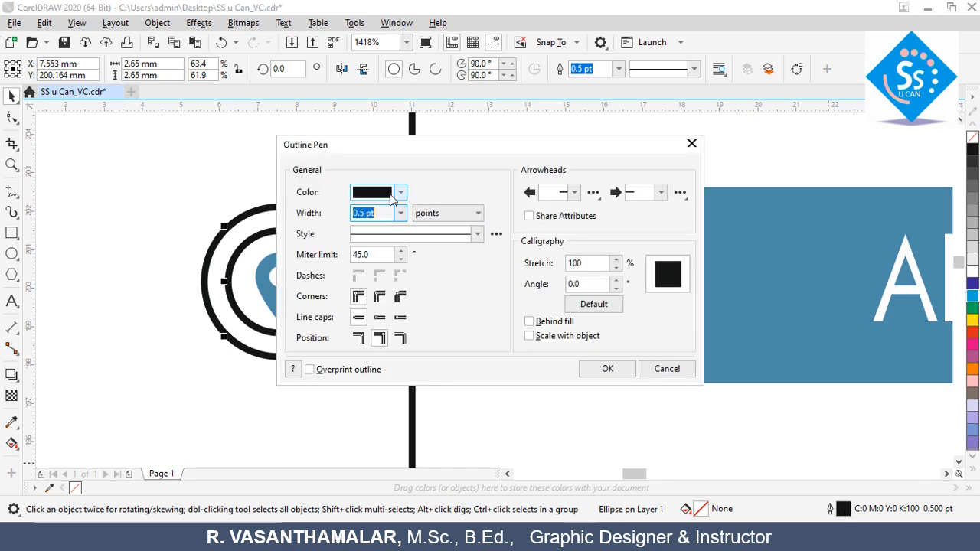
left_click(389, 199)
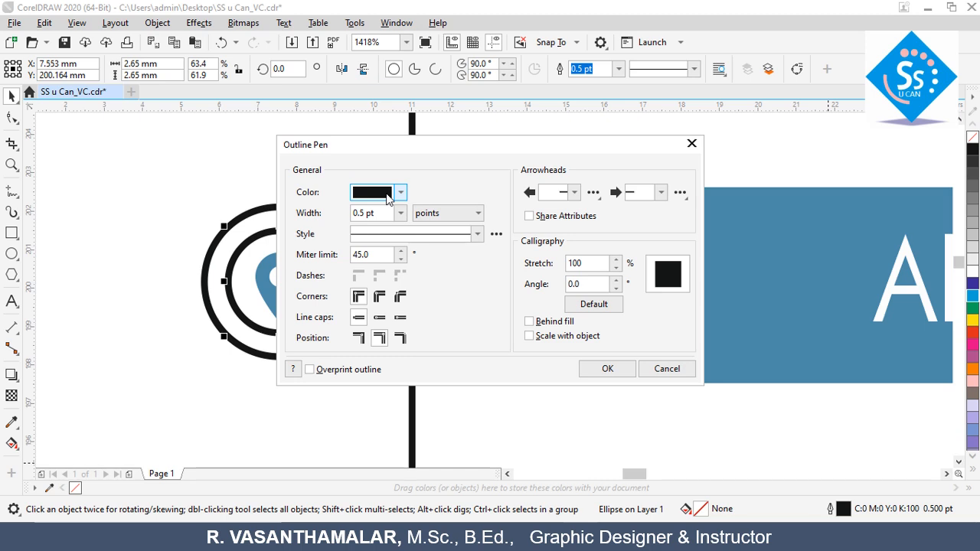
left_click(389, 198)
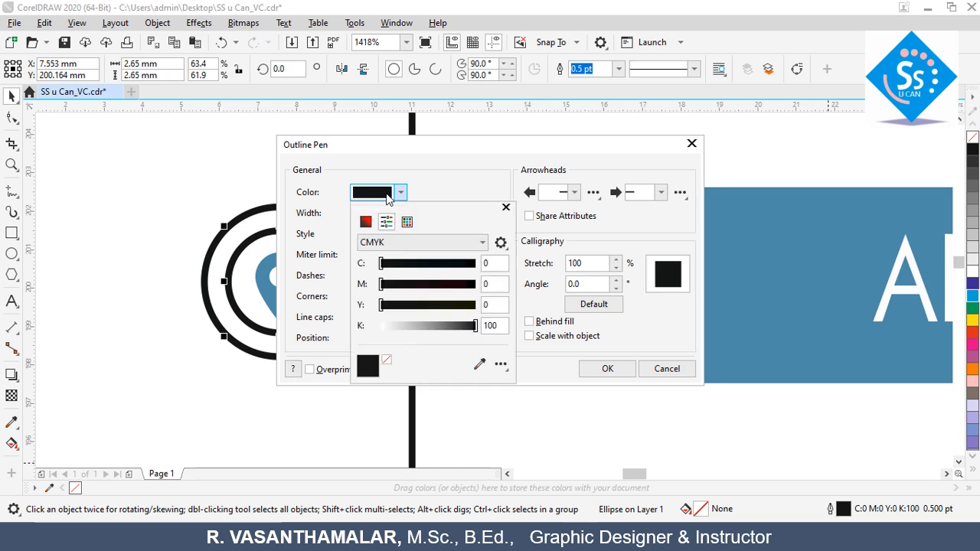
double_click(498, 264)
key("Tab")
key("shift+Tab")
type("7")
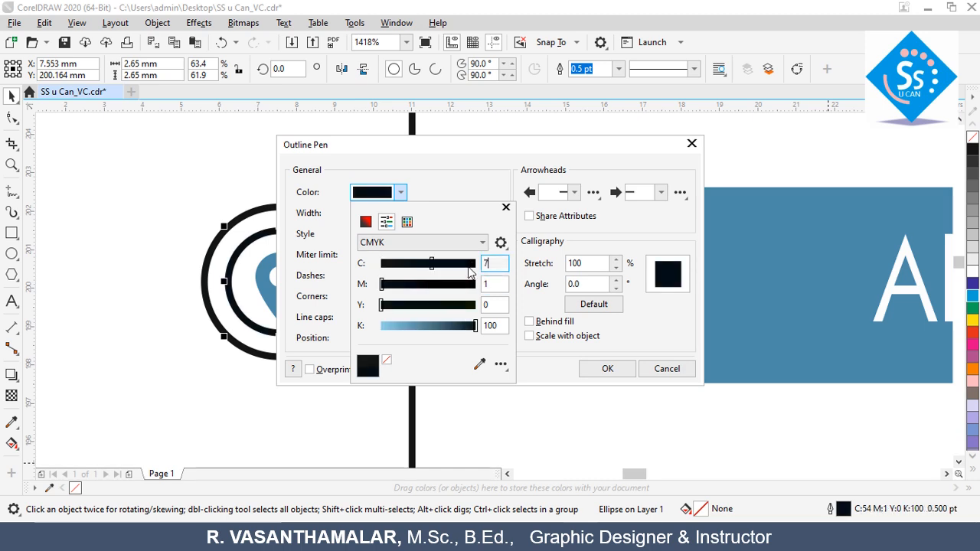
type("0")
key("Tab")
type("25")
key("Tab")
type("15")
key("Tab")
type("15")
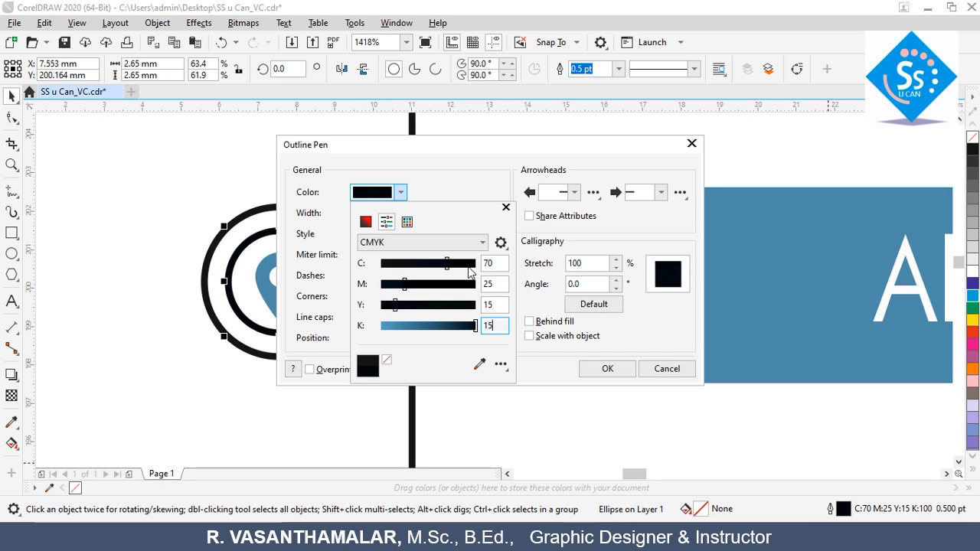
key("Tab")
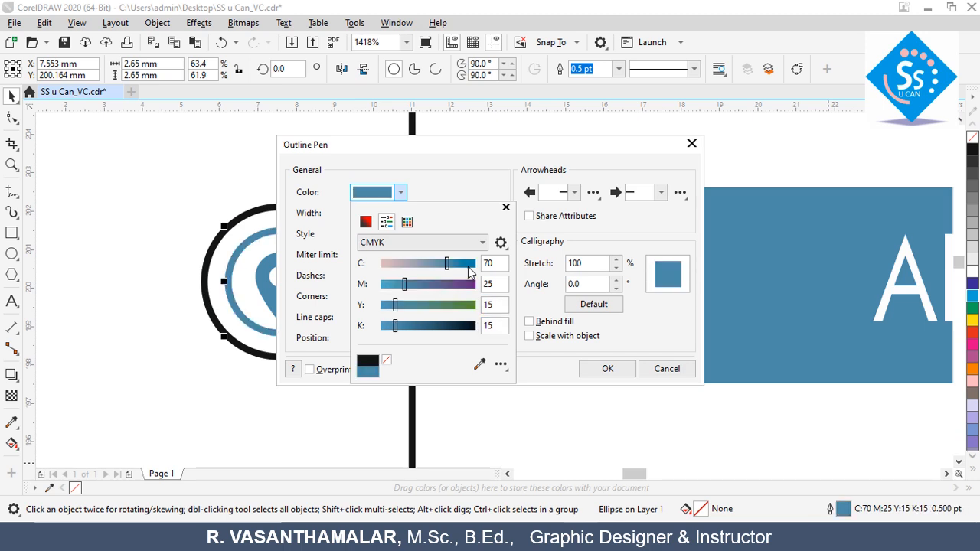
left_click(609, 370)
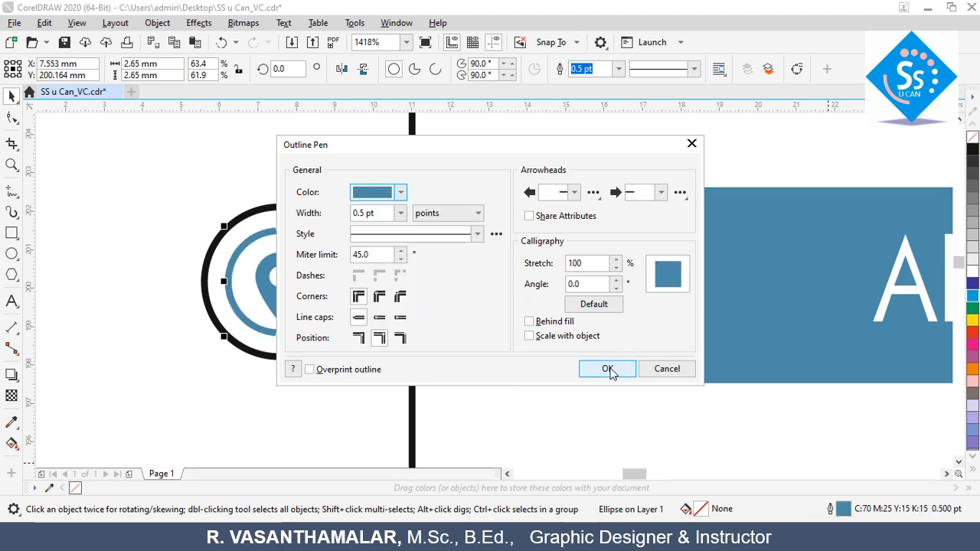
left_click(610, 370)
Step: Fill the location icon's outer circle with white
left_click(215, 245)
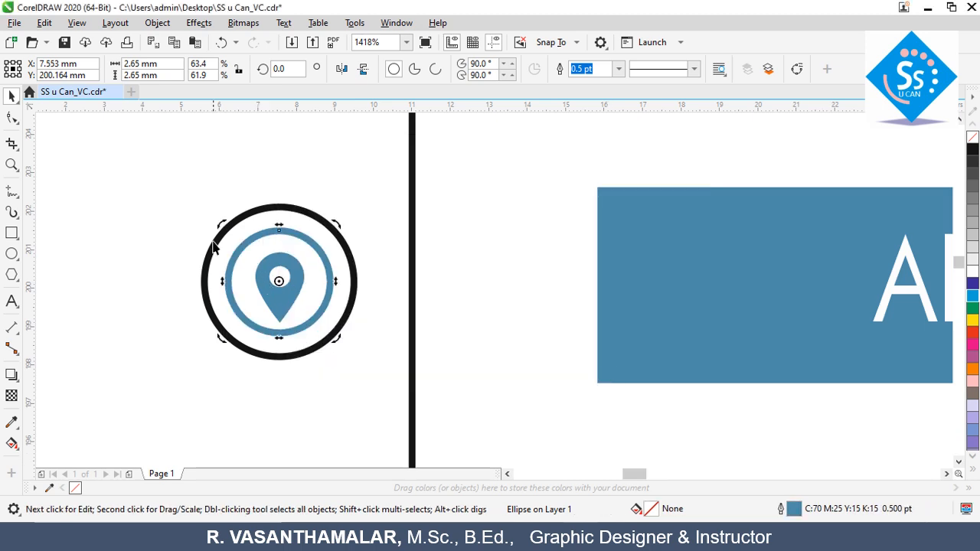
left_click(283, 209)
left_click(973, 271)
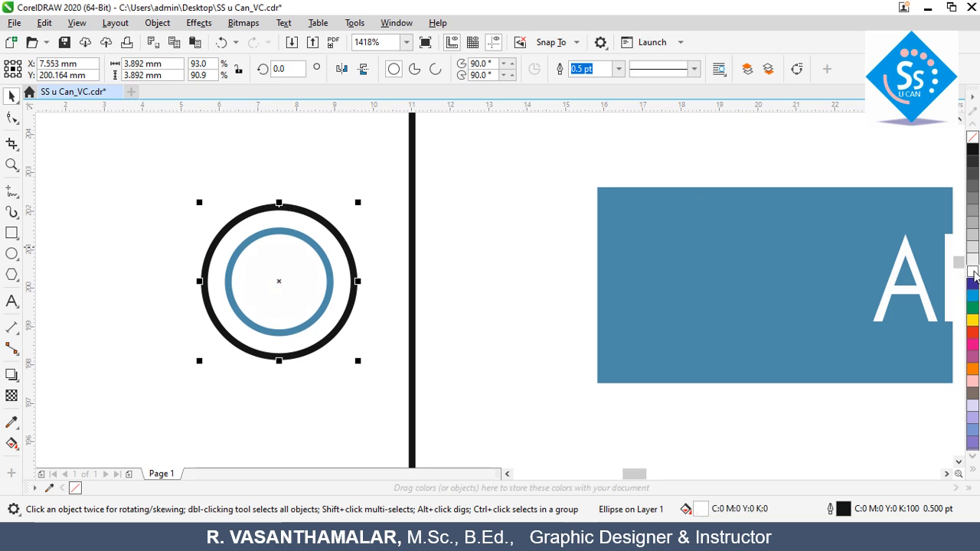
Step: Send the white outer circle to the back of the page, behind the inner ring and pin
left_click(279, 282)
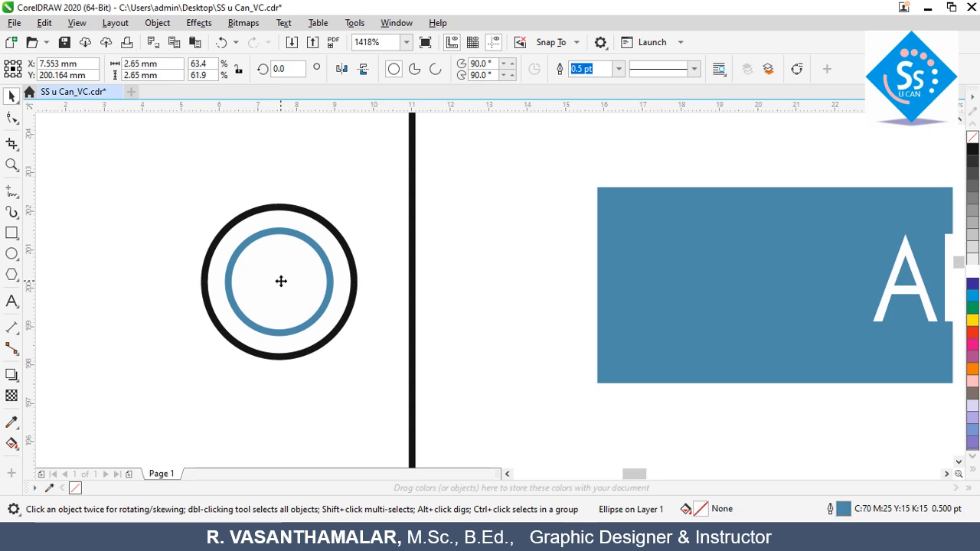
right_click(279, 282)
left_click(268, 216)
left_click(267, 212)
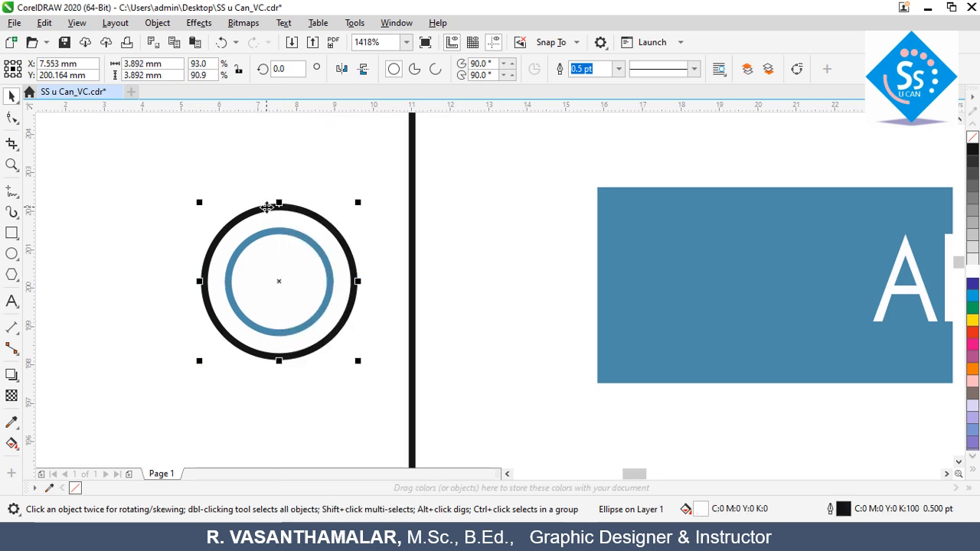
right_click(267, 212)
mouse_move(394, 219)
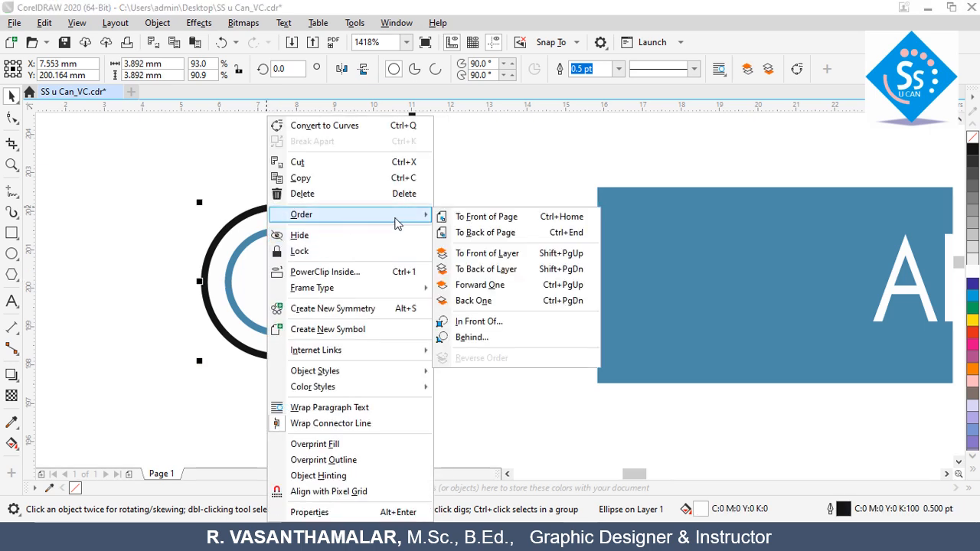
left_click(467, 233)
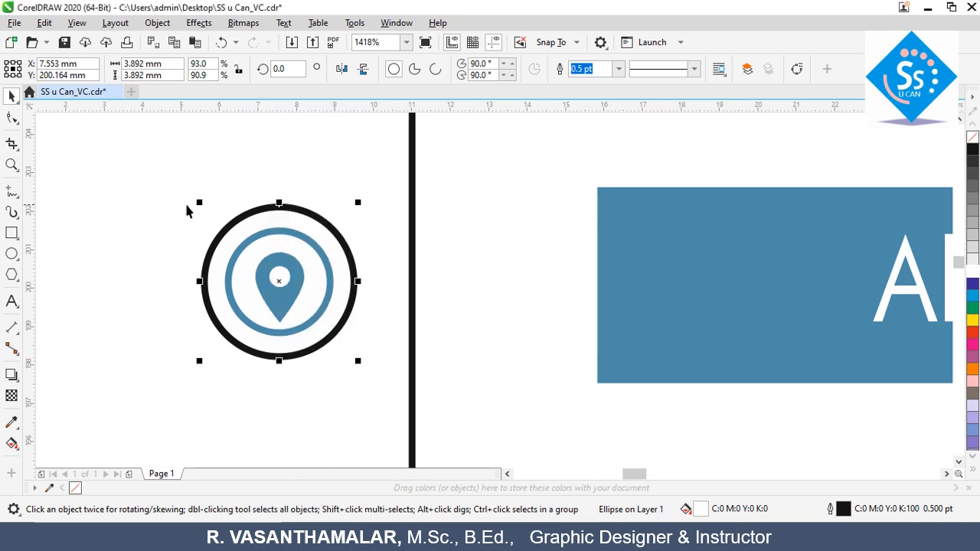
Step: Move the pin and both circles onto the address banner, left of the address text, and group them
left_click_drag(120, 160, 406, 415)
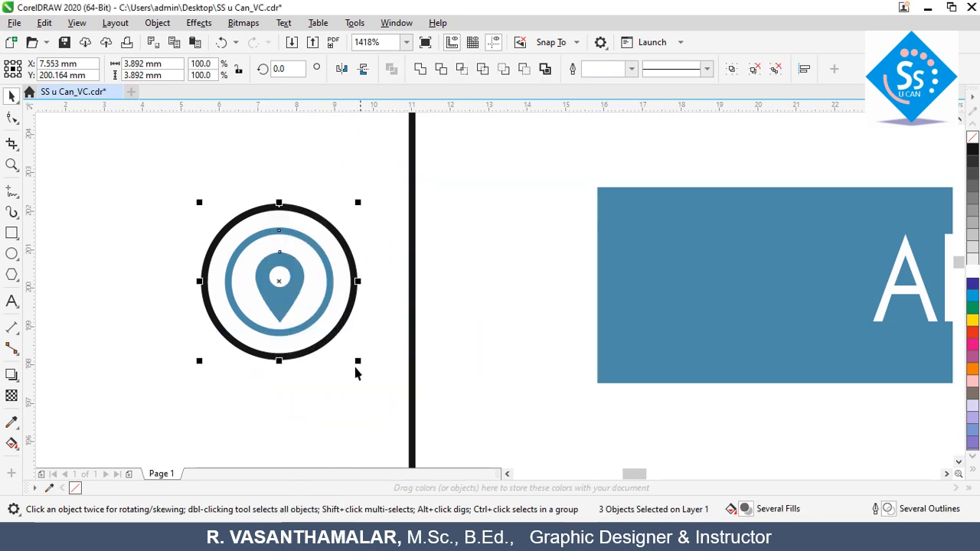
left_click_drag(152, 164, 405, 421)
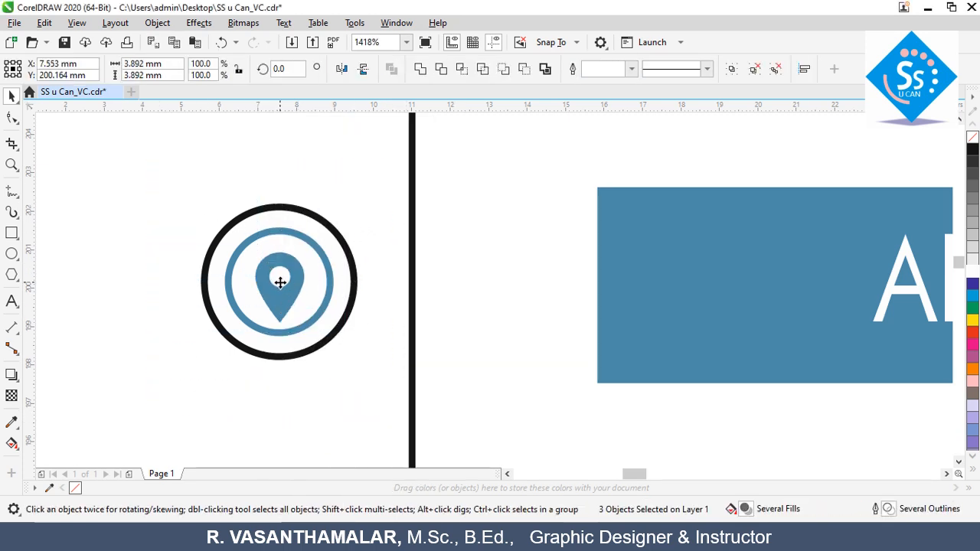
left_click_drag(280, 282, 709, 301)
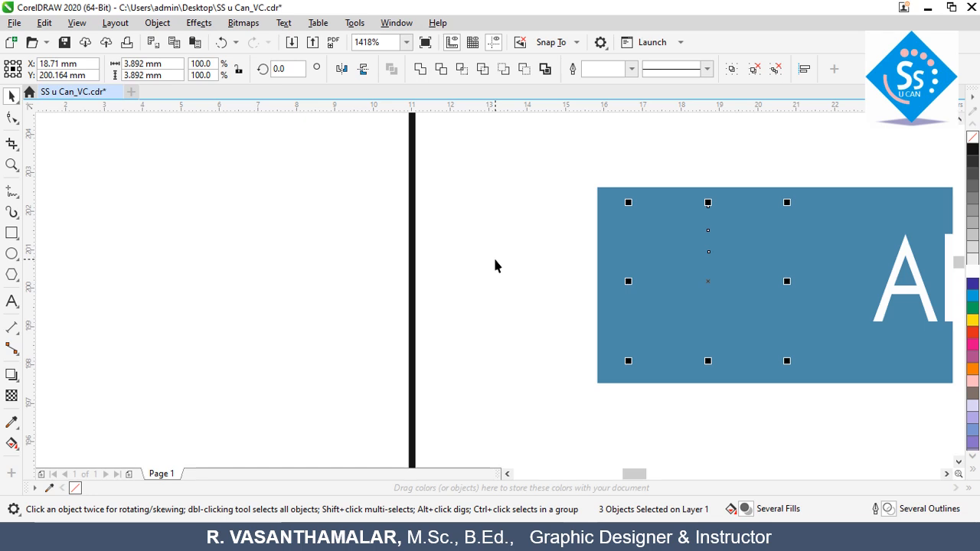
key("ctrl+g")
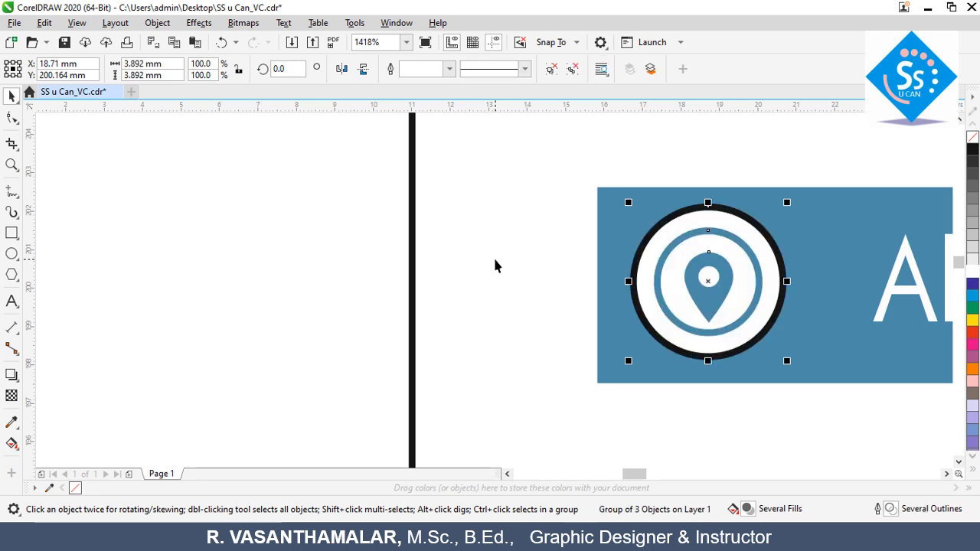
Step: Ungroup the location icon and remove the black outline from its outer circle
key("ctrl+u")
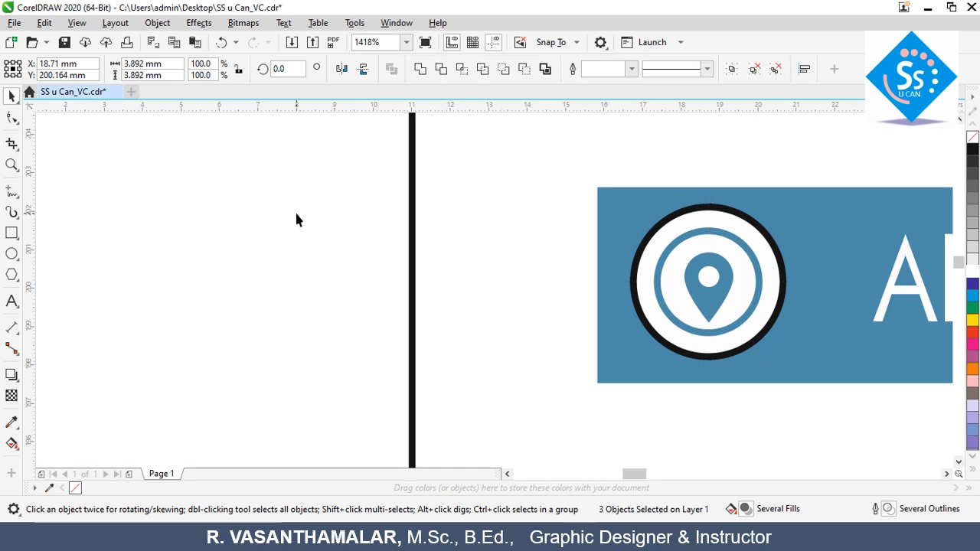
left_click(710, 207)
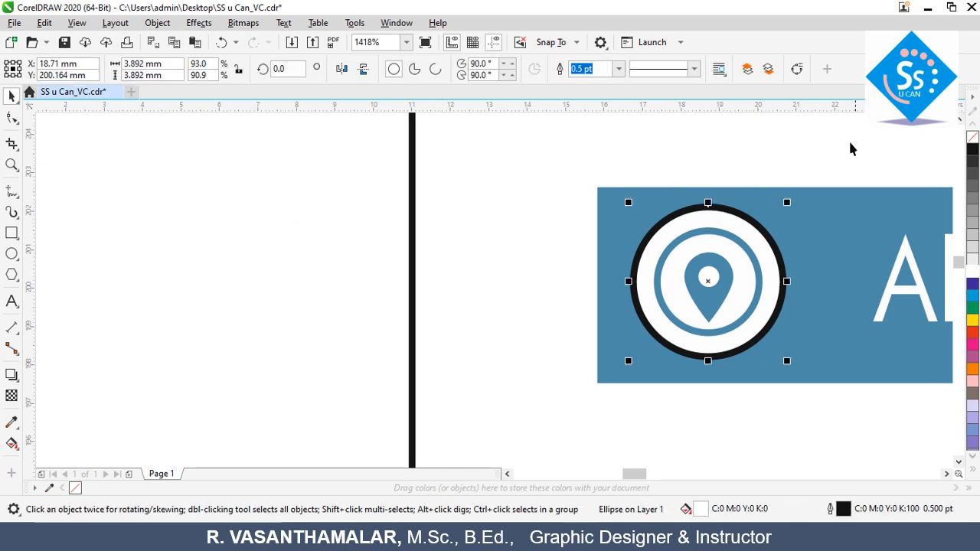
right_click(973, 141)
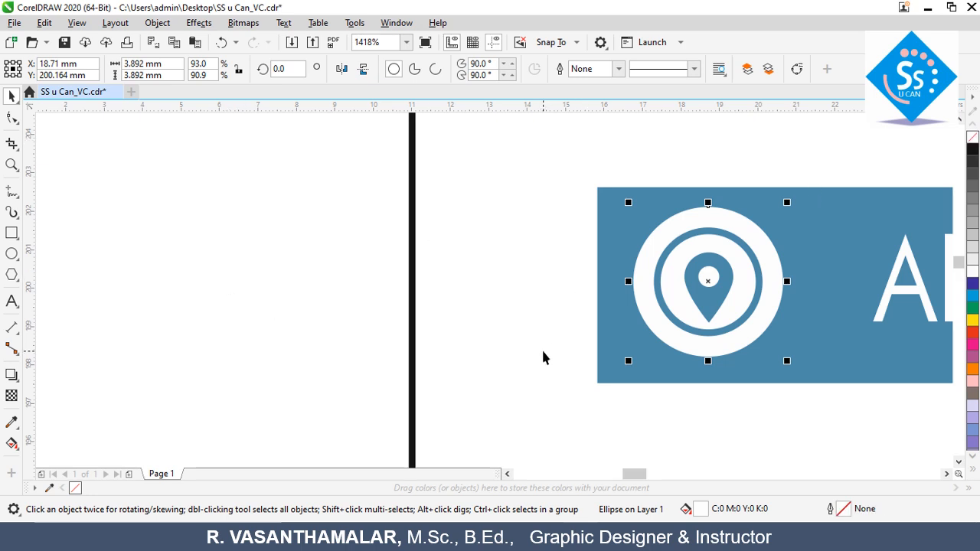
Step: Group the location pin with its two circles again, keeping the icon in place on the address banner
left_click(699, 232, "shift")
left_click(723, 287, "shift")
left_click(299, 131)
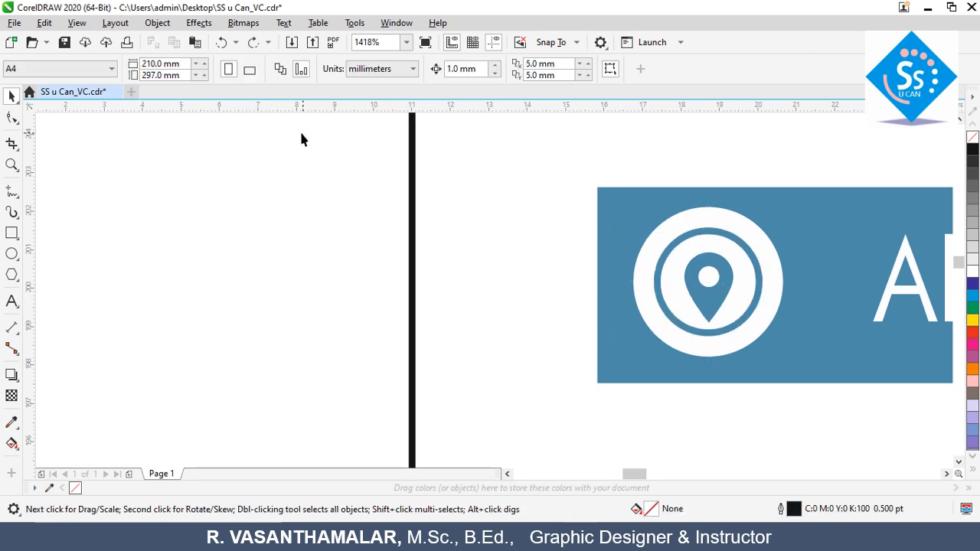
left_click_drag(299, 130, 806, 418)
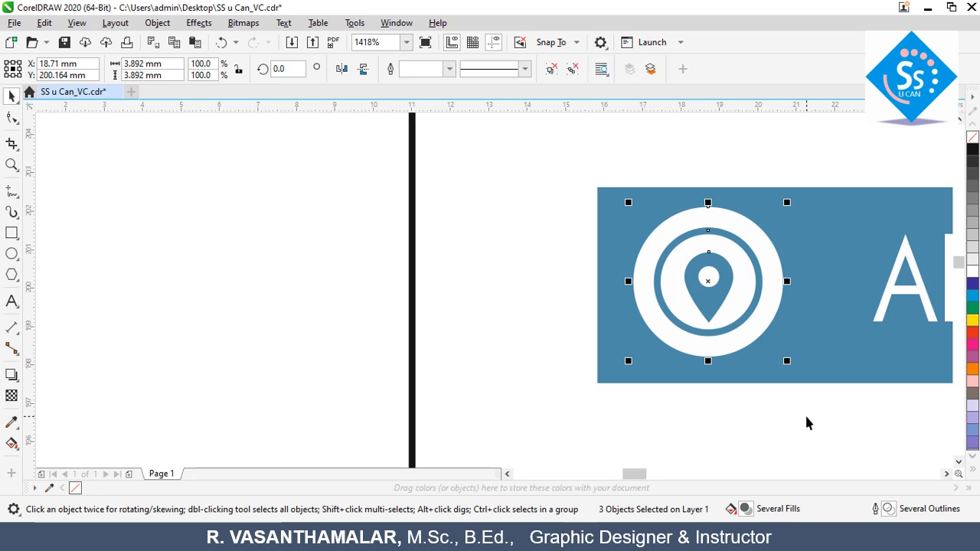
key("ctrl+g")
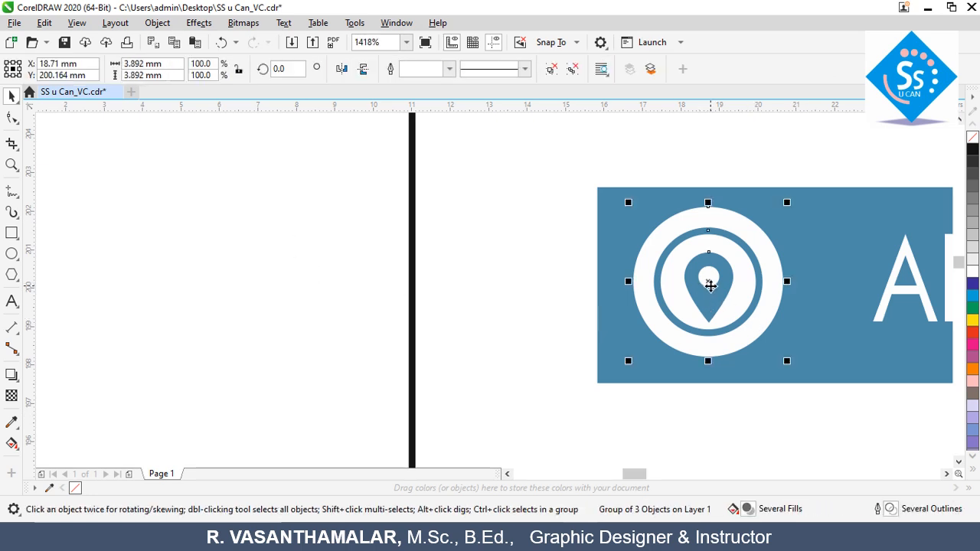
left_click_drag(707, 280, 562, 277)
key("ctrl+z")
Step: Show the whole design, deselect the location icon and save the business card document
left_click(12, 164)
left_click(128, 69)
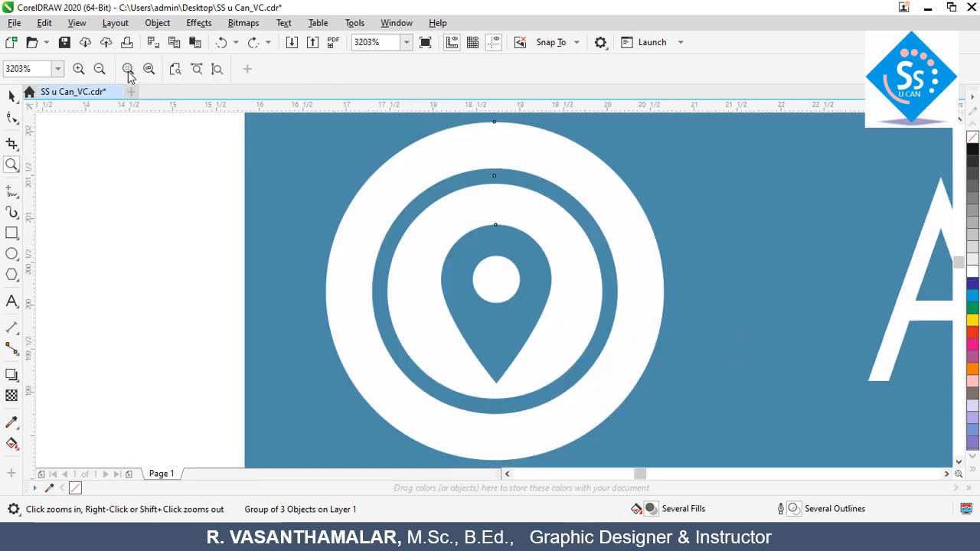
left_click(147, 68)
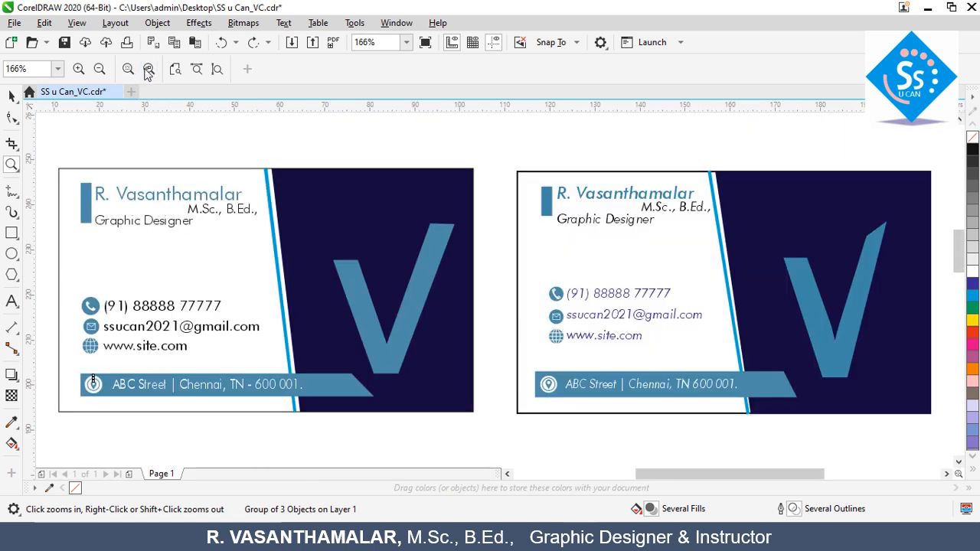
left_click(11, 95)
left_click(74, 127)
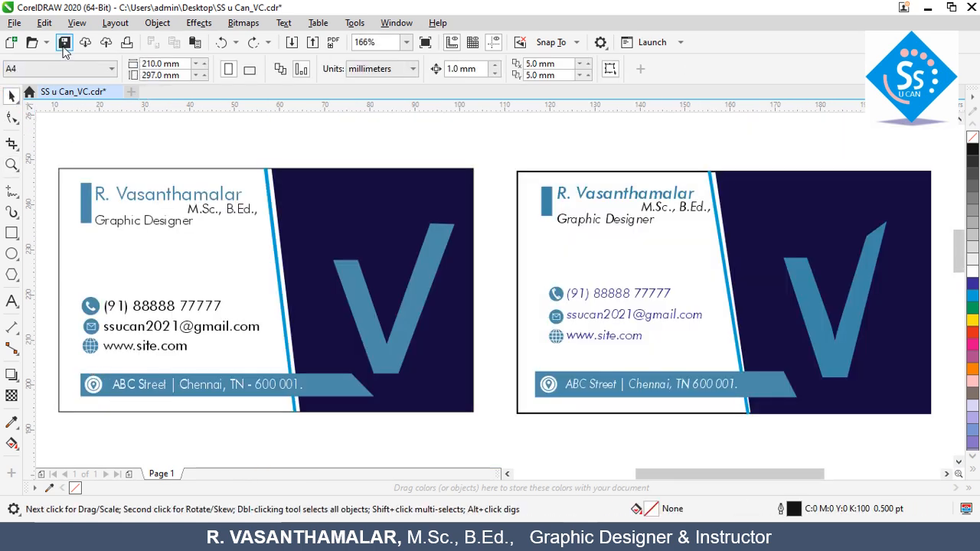
left_click(65, 47)
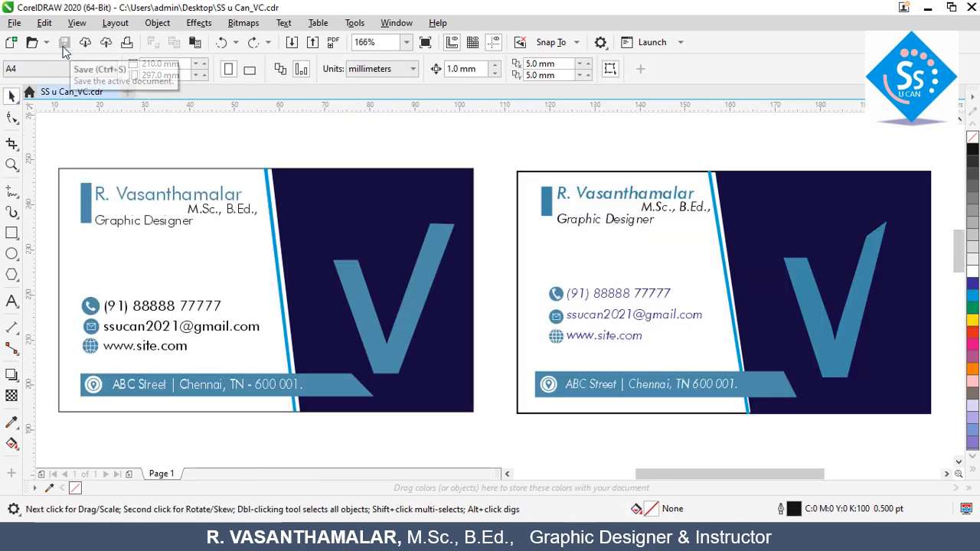